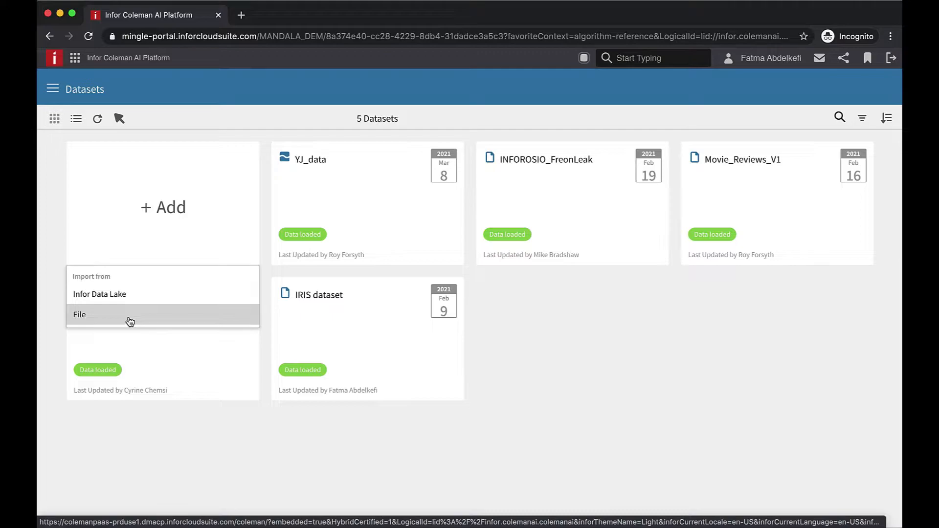
- Create a new dataset from the local file iris_data.csv
left_click(134, 323)
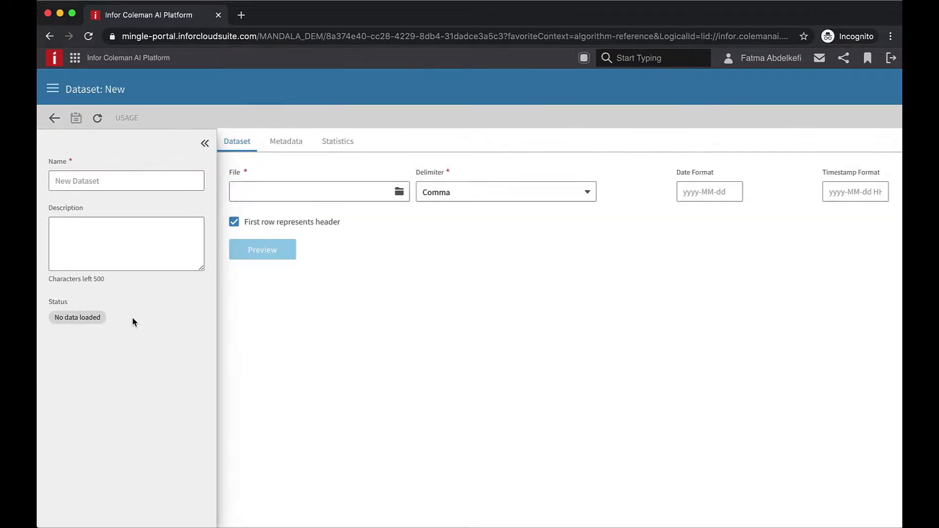
left_click(400, 194)
left_click(390, 94)
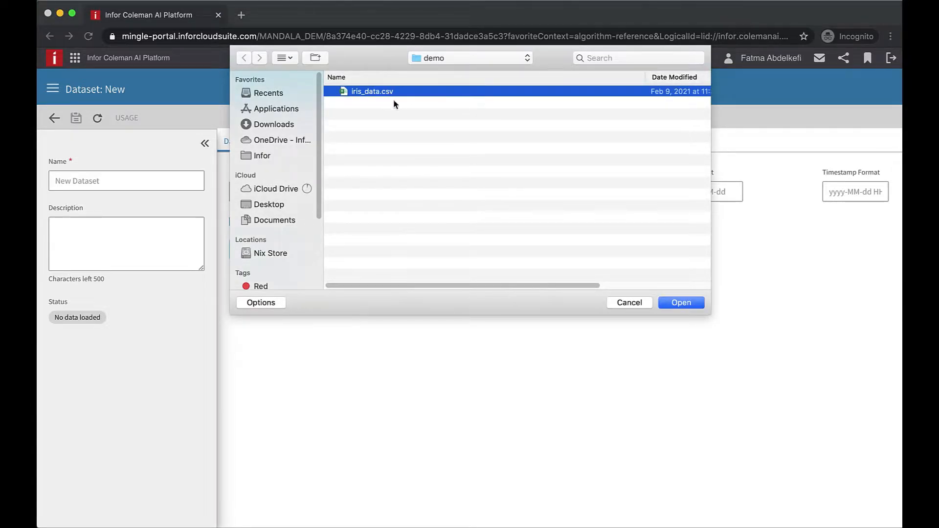
left_click(688, 304)
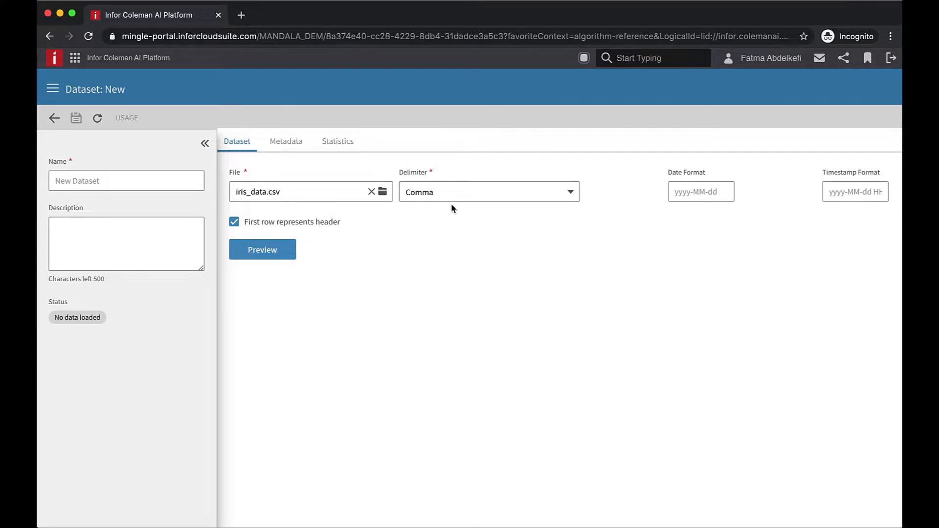
- Name the dataset IRIS and preview its 100 rows and 5 columns
left_click(56, 181)
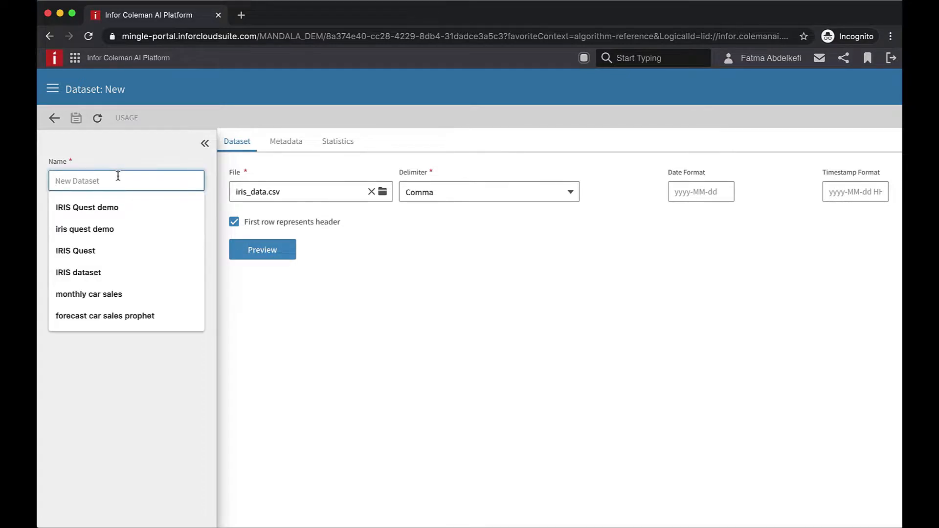
type("IRIS")
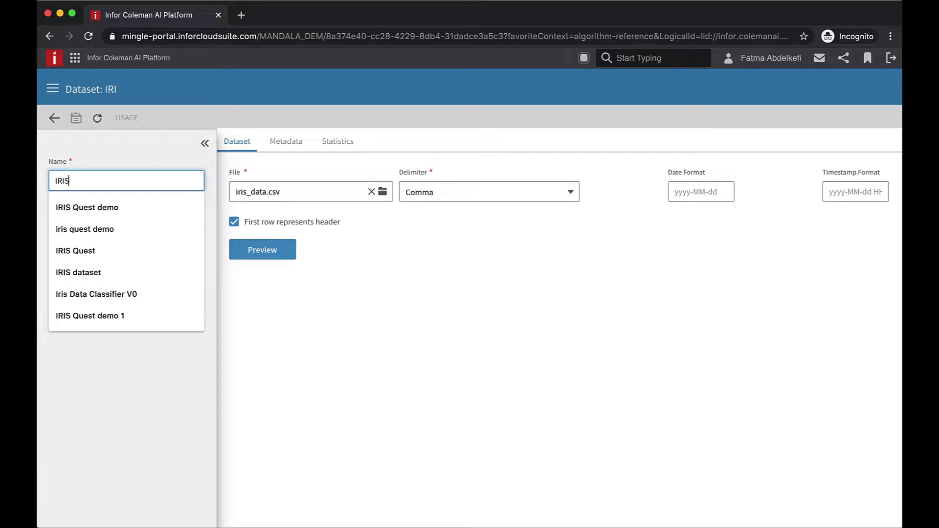
left_click(109, 151)
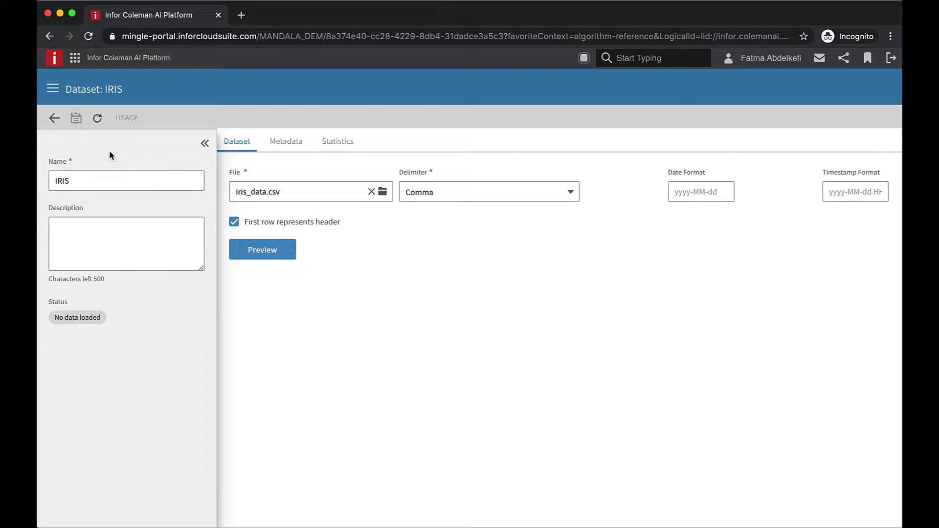
left_click(264, 255)
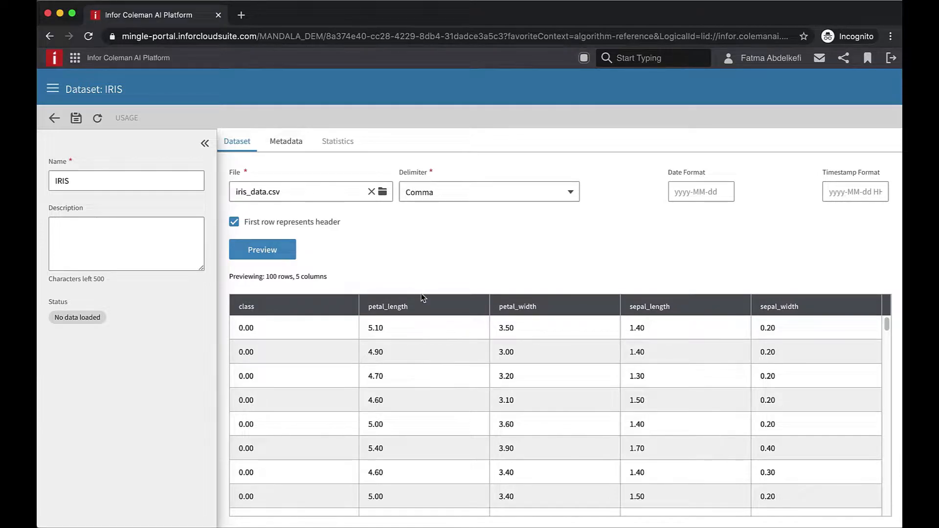
- Save the IRIS dataset and view its statistics: 150 rows, 0% missing, 5 double variables
left_click(77, 120)
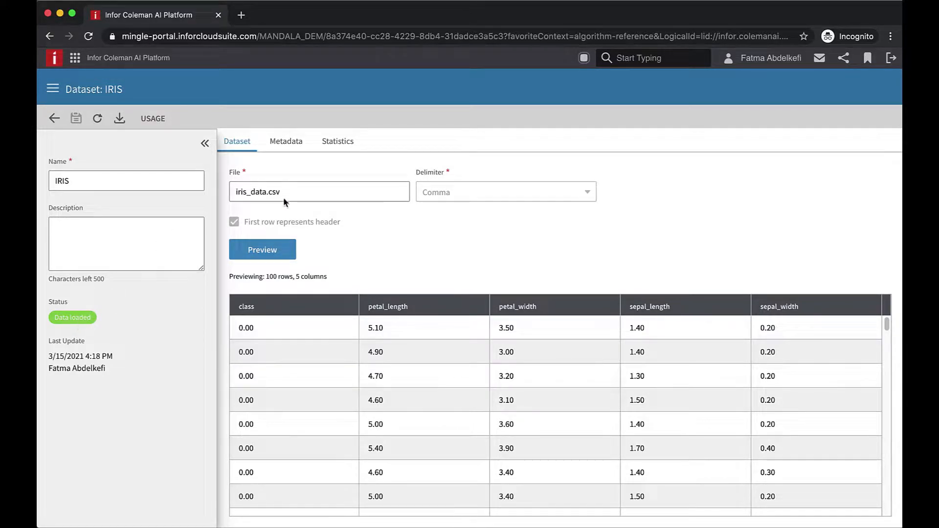
left_click(345, 142)
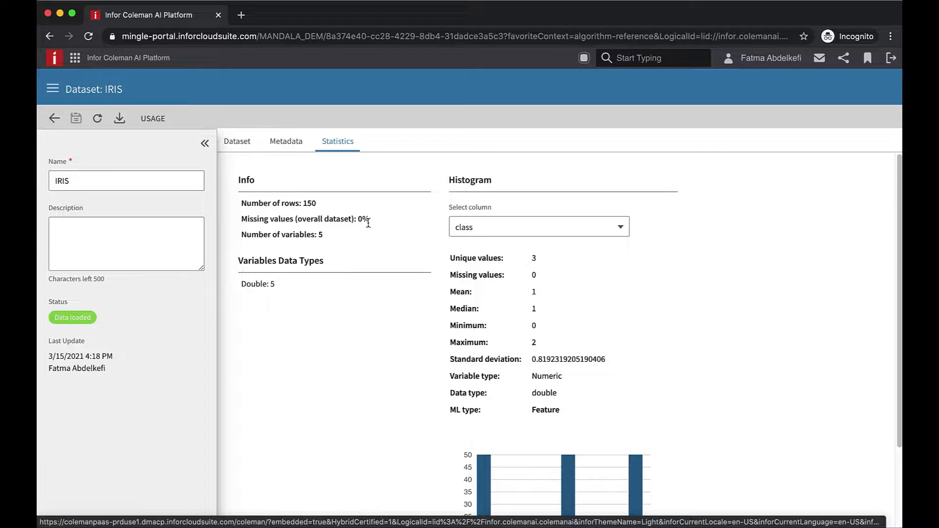
- Show the class column histogram: three bars of 50 at values 0, 1 and 2
left_click(497, 227)
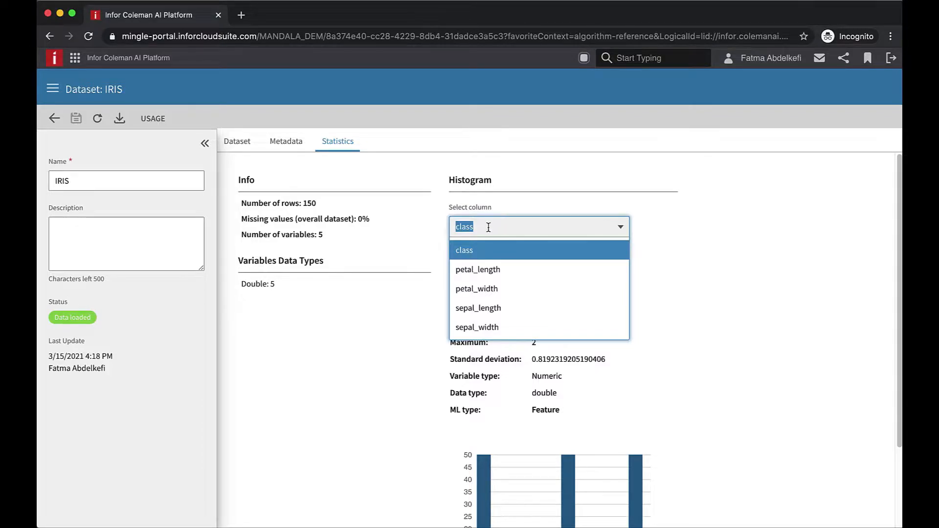
left_click(495, 254)
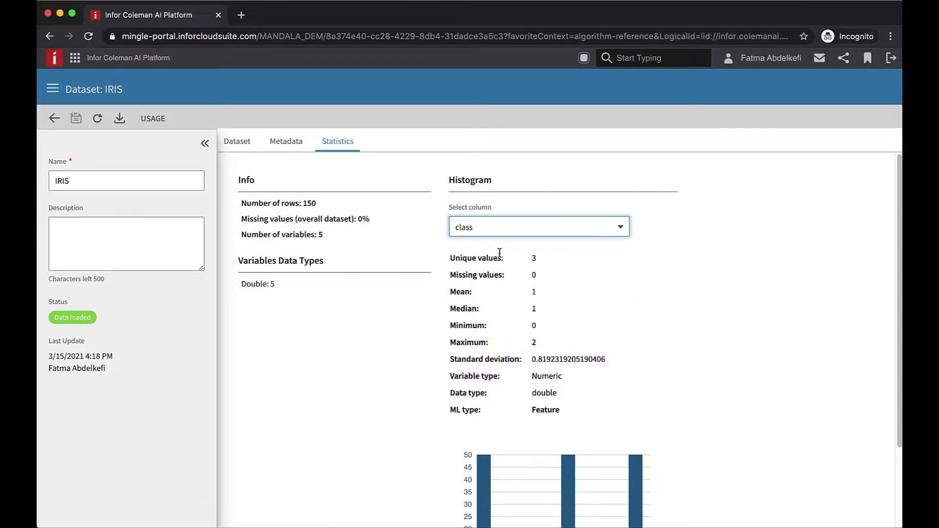
scroll(600, 279, "down", 2)
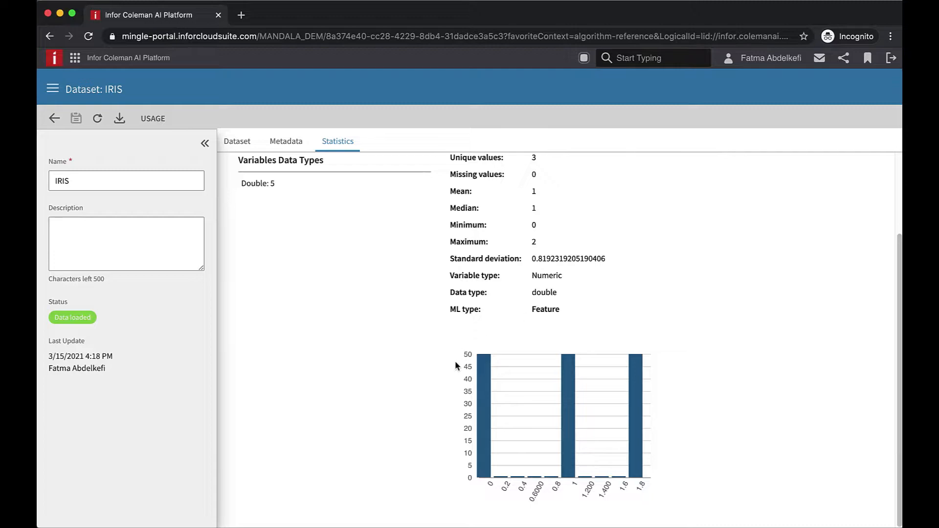
mouse_move(484, 379)
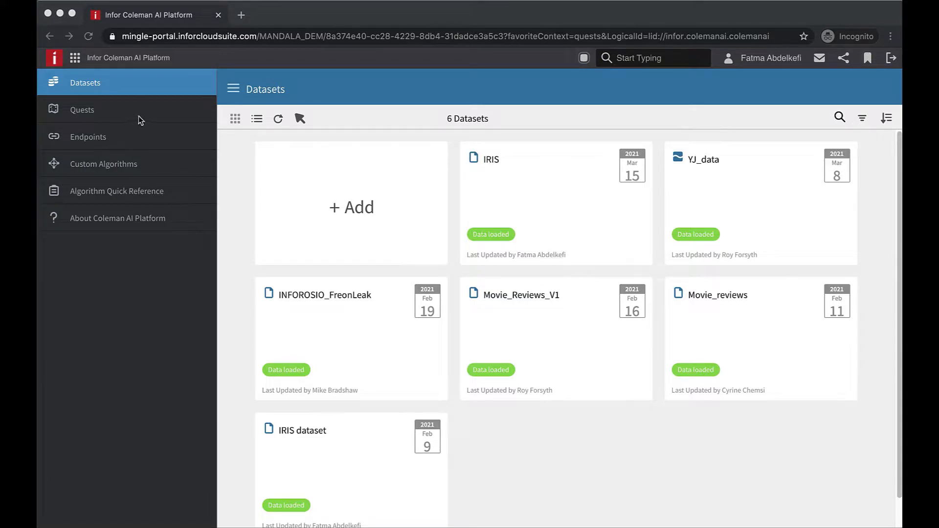
- Create a new quest named 'IRIS Classification' from the Quests list
left_click(89, 112)
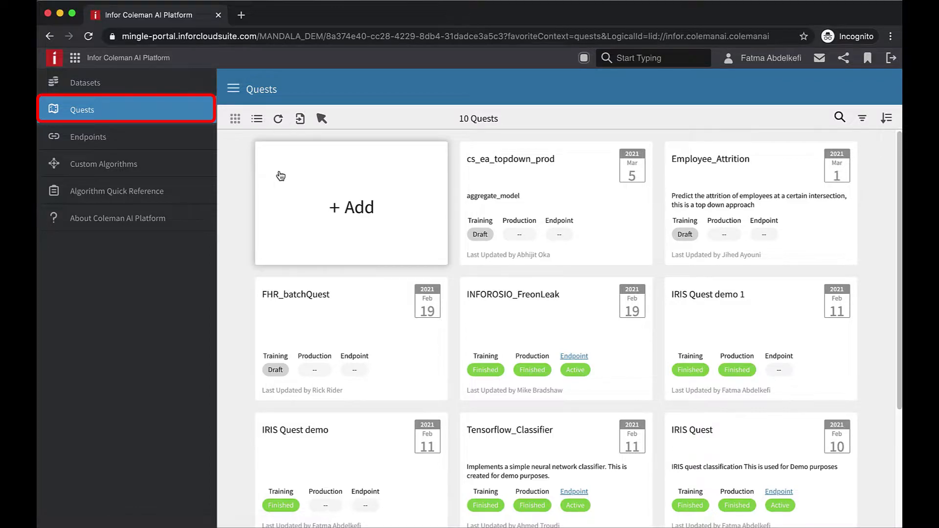
left_click(223, 88)
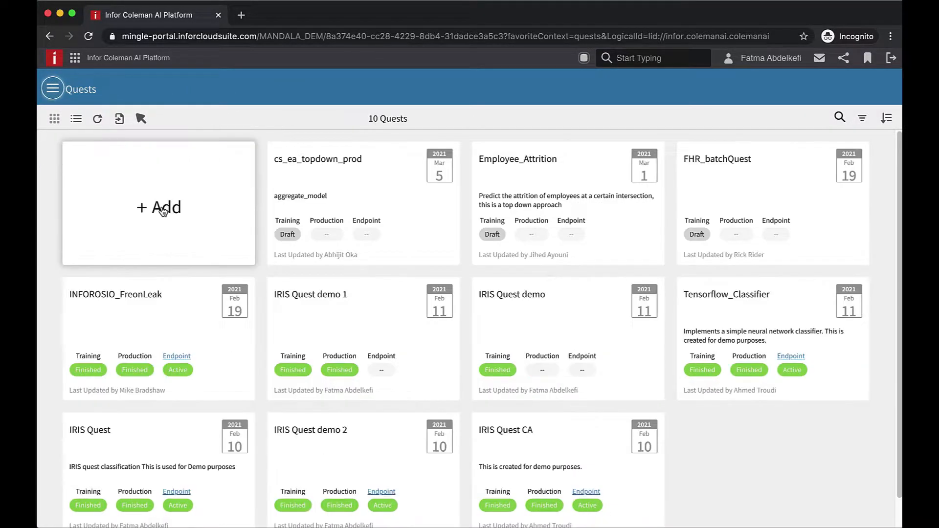
left_click(163, 210)
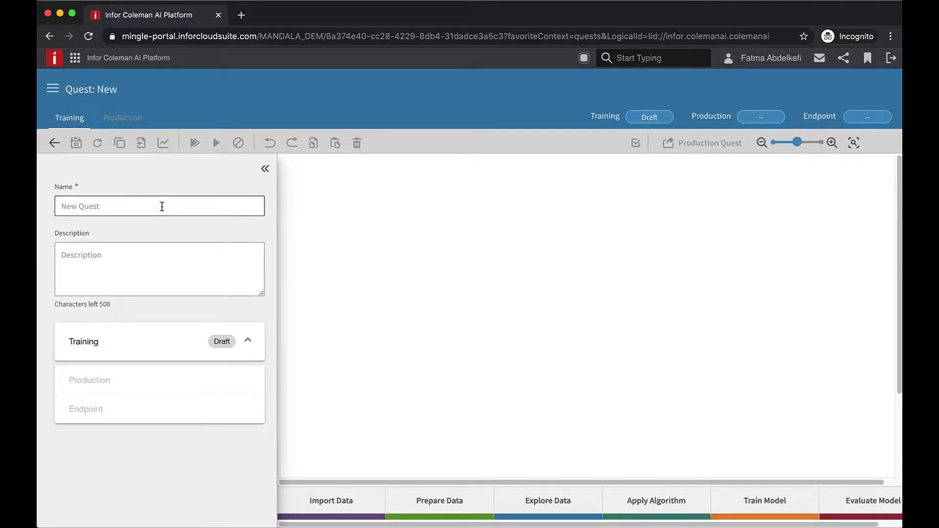
left_click(162, 207)
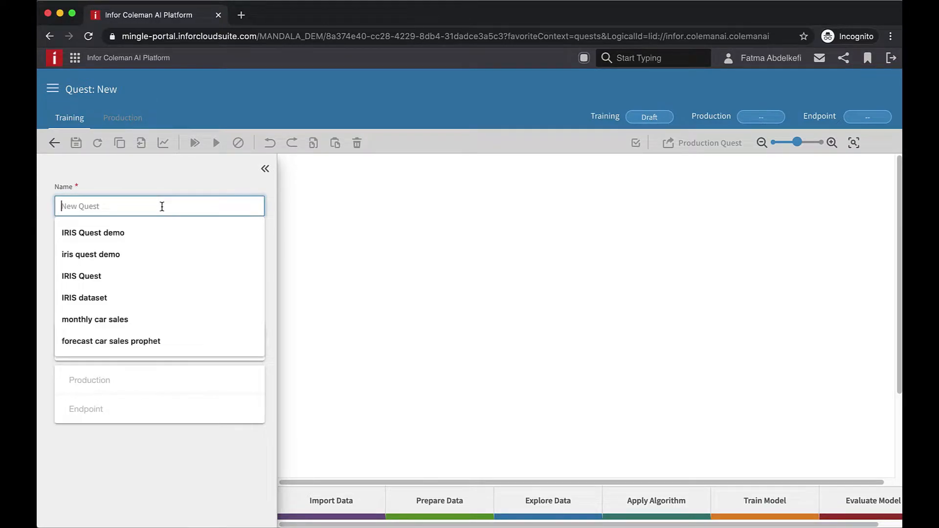
type("IRI")
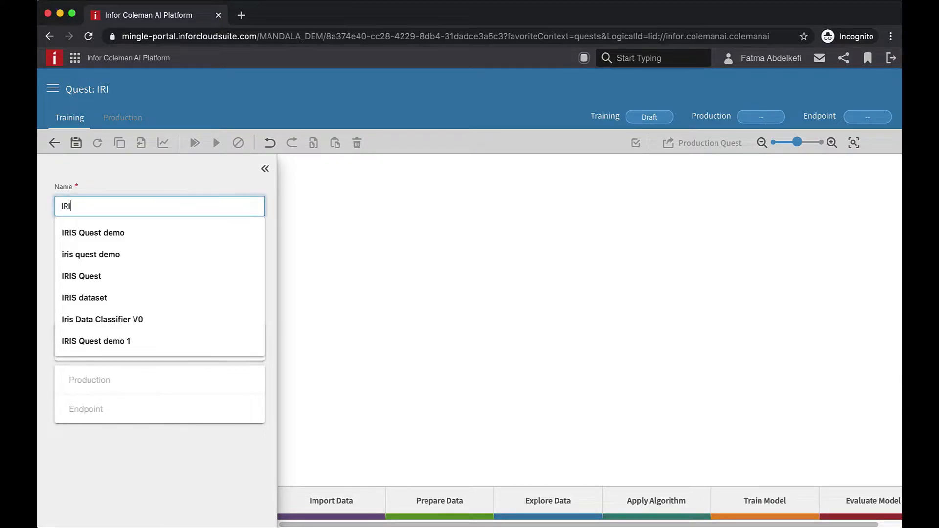
type("S Classification")
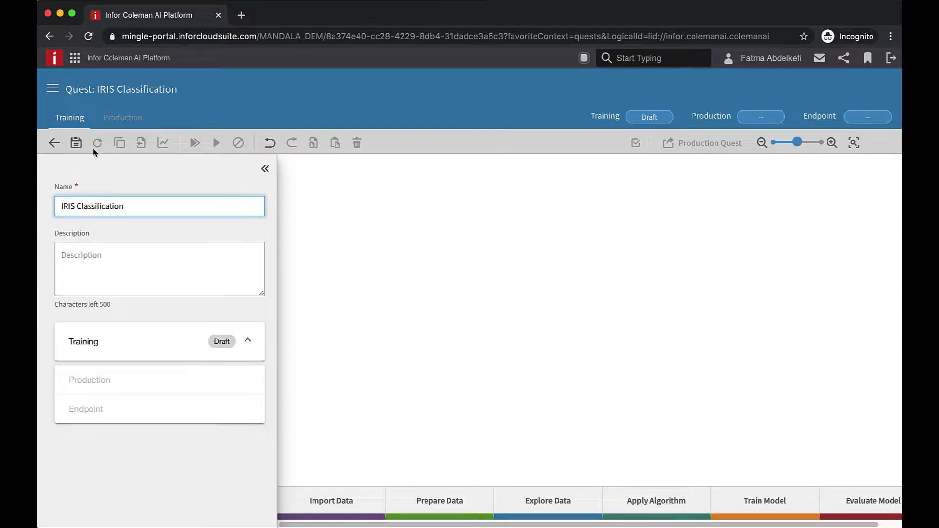
left_click(265, 169)
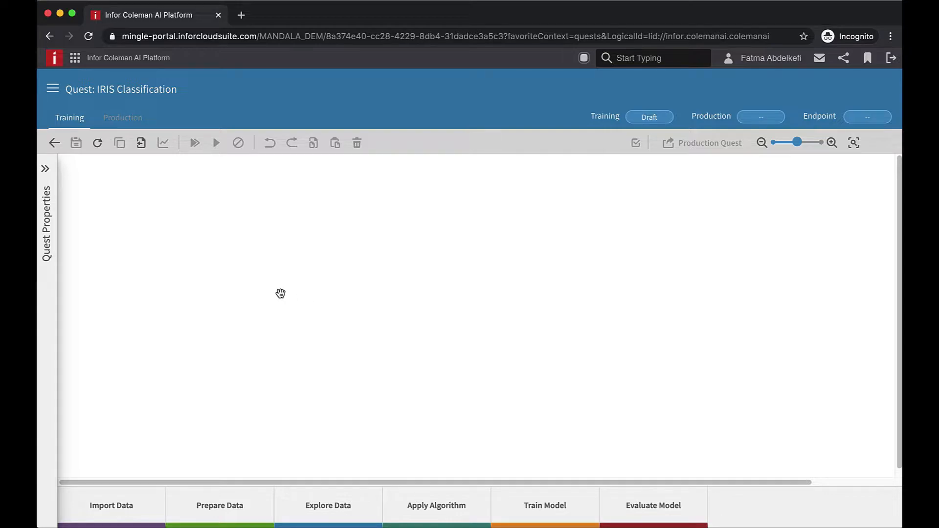
- Place an Import Data activity using the IRIS dataset and drag a link from its output
left_click_drag(112, 507, 183, 252)
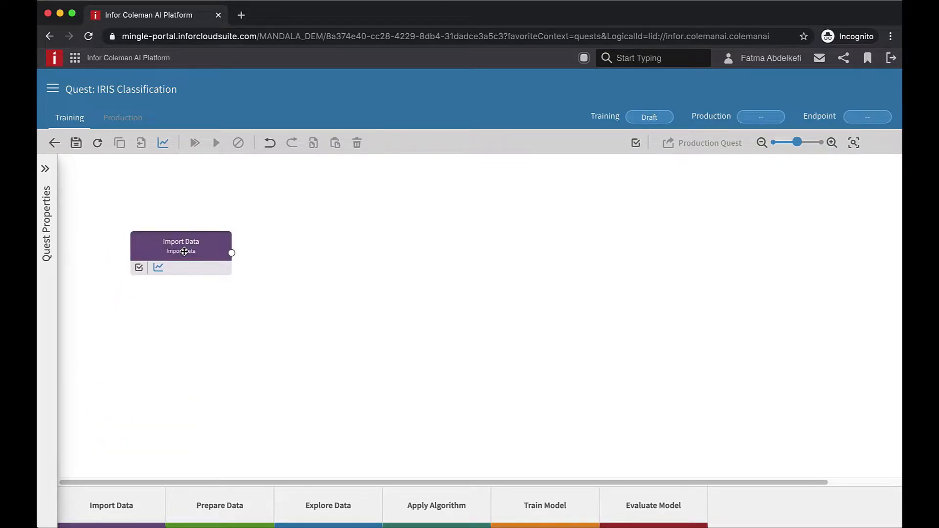
left_click(770, 341)
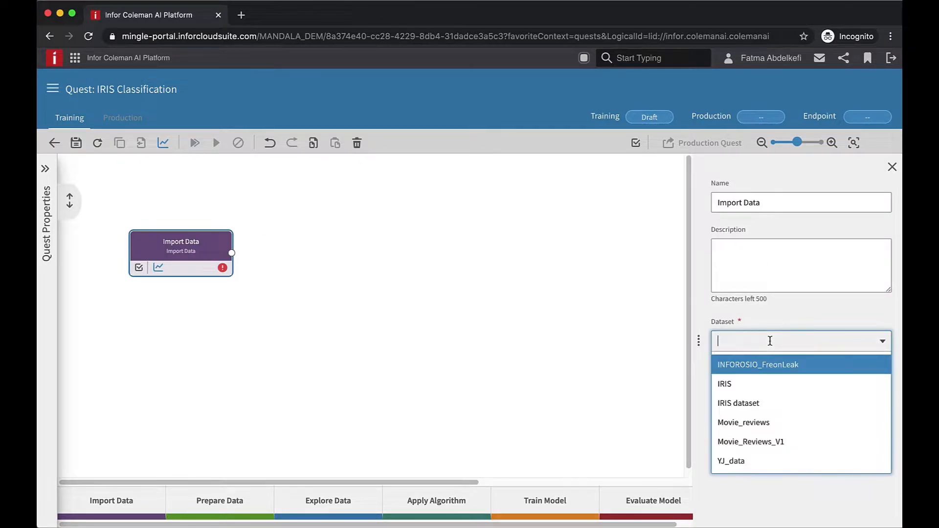
left_click(739, 387)
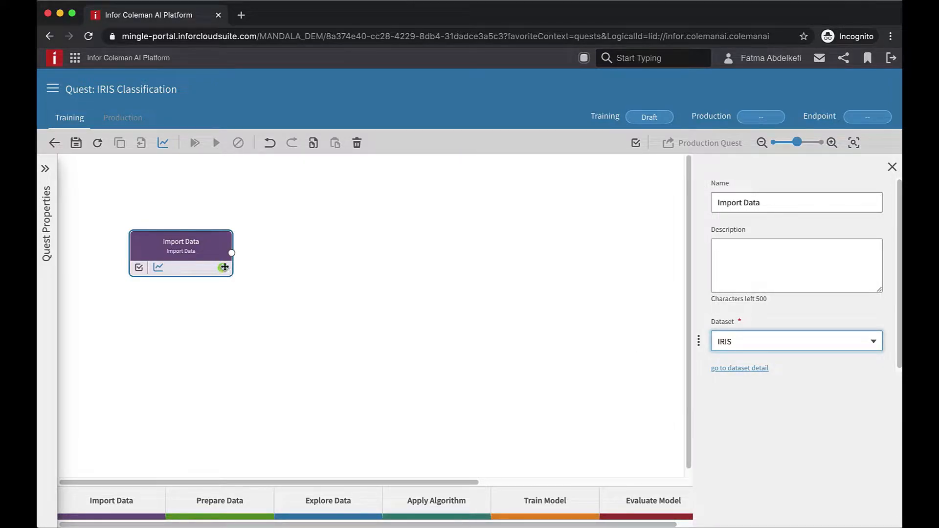
left_click_drag(234, 256, 289, 260)
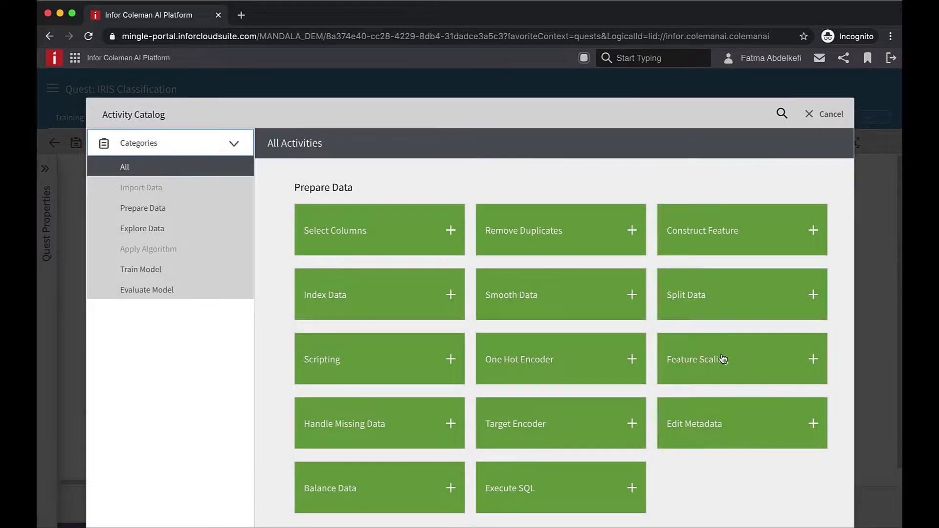
- Add an Edit Metadata step named 'Identify label' that includes the class column
left_click(814, 425)
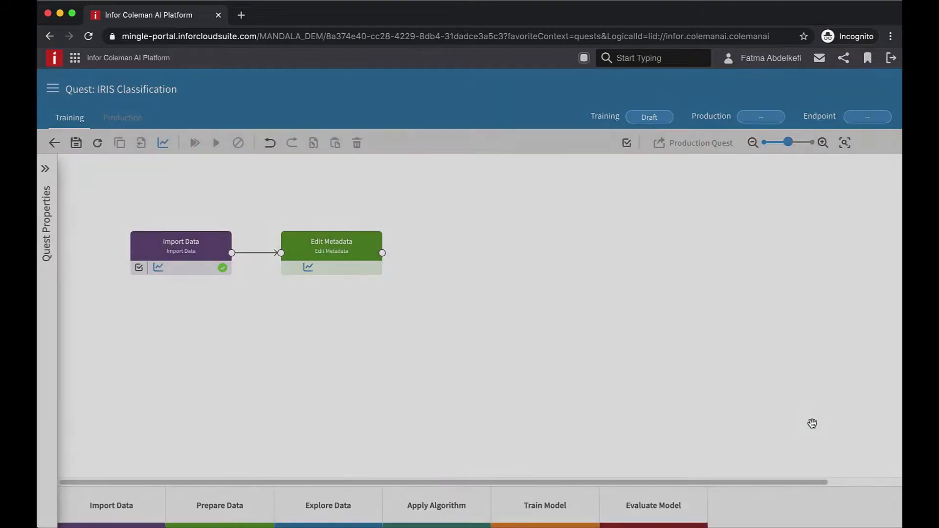
left_click(345, 251)
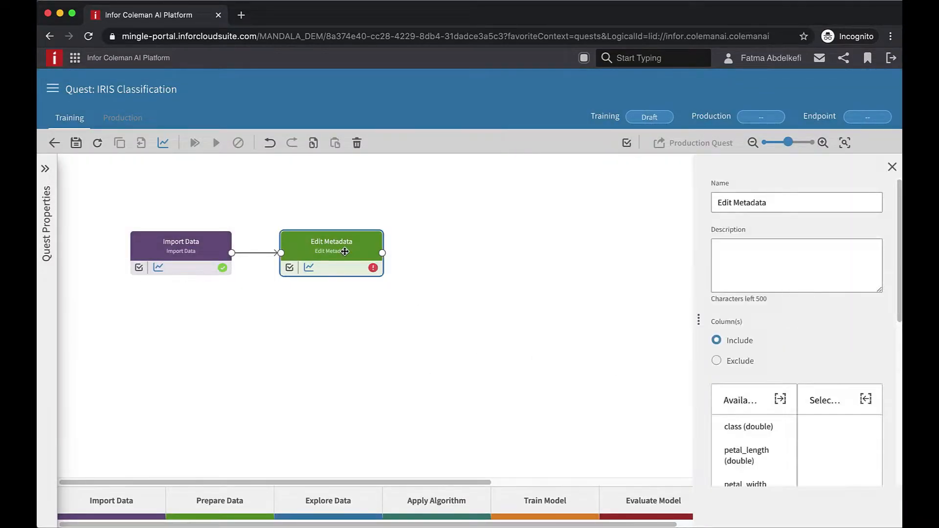
type("Identify label")
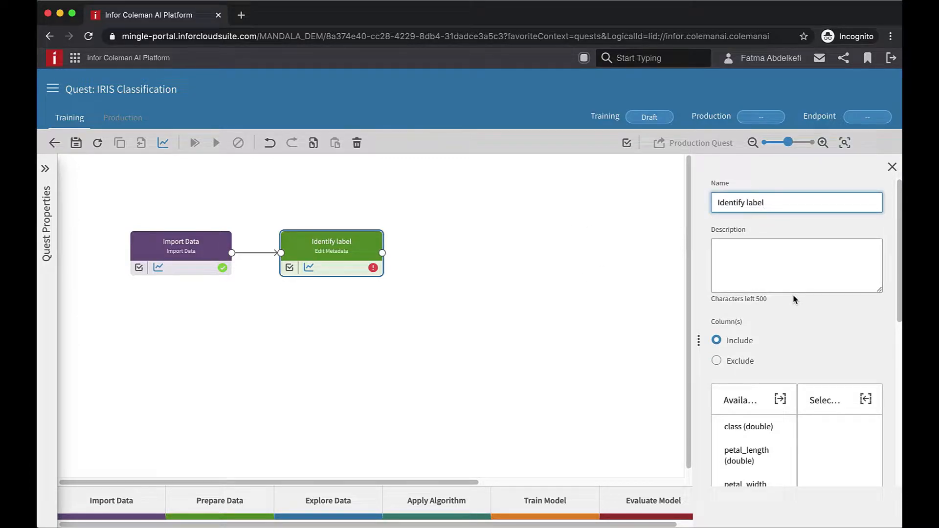
scroll(793, 299, "down", 3)
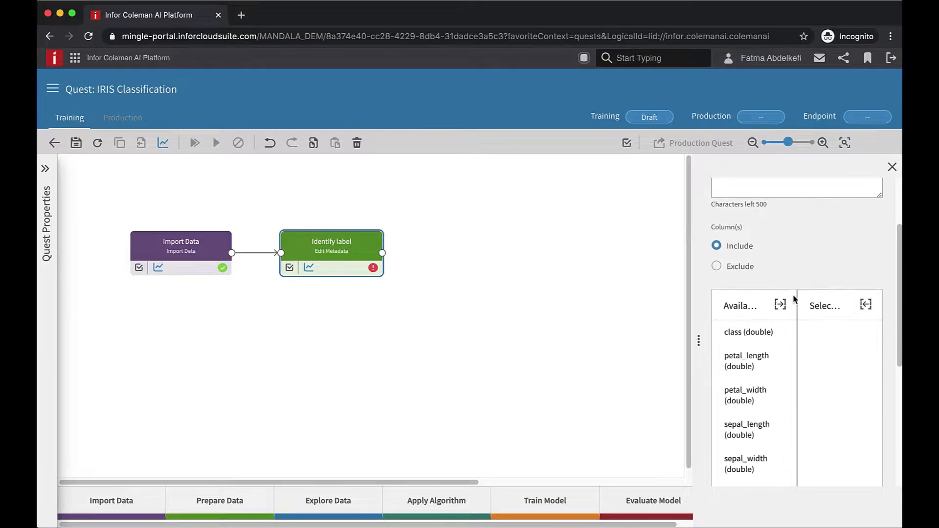
left_click(748, 311)
left_click(780, 284)
- Make the class column Categorical with machine learning type Label
scroll(781, 287, "down", 5)
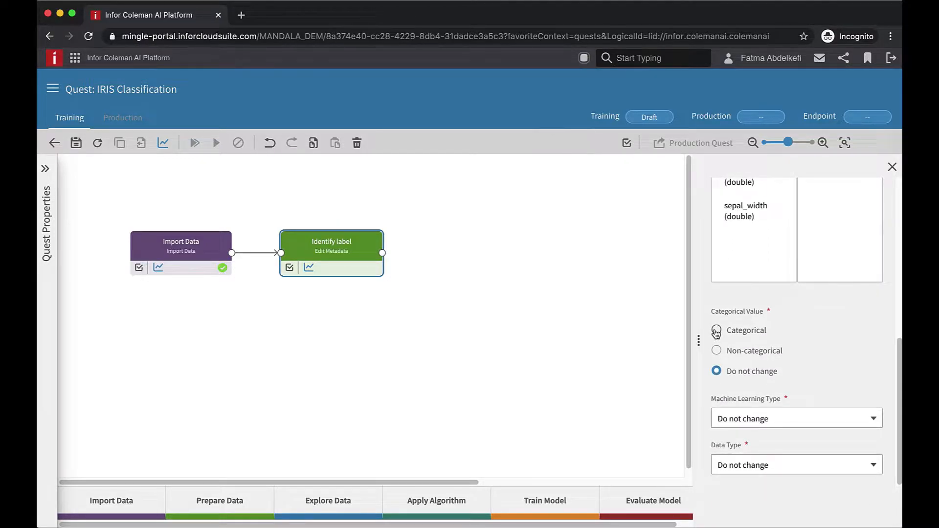
left_click(716, 331)
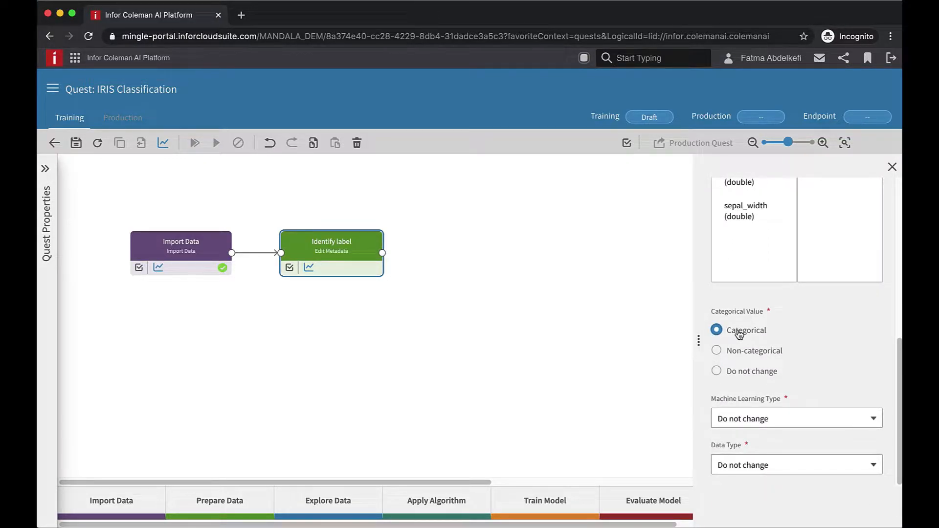
left_click(755, 421)
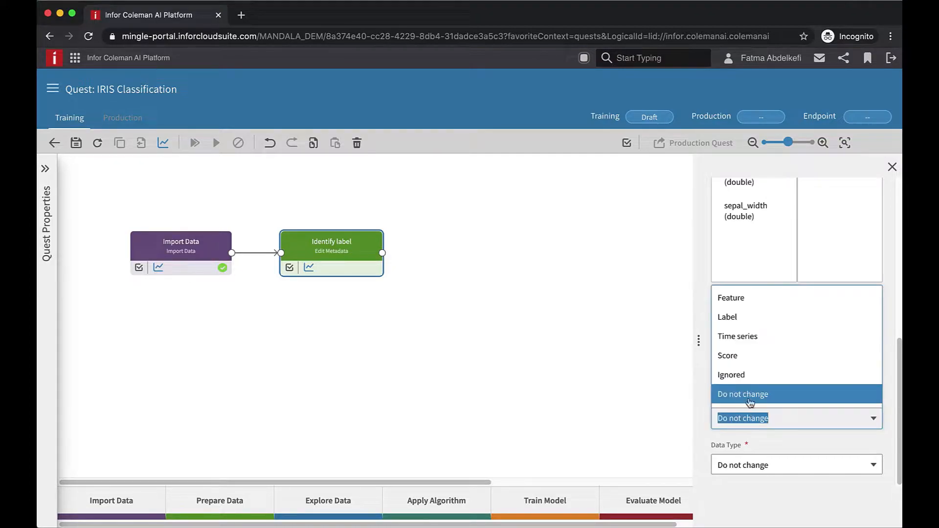
left_click(747, 317)
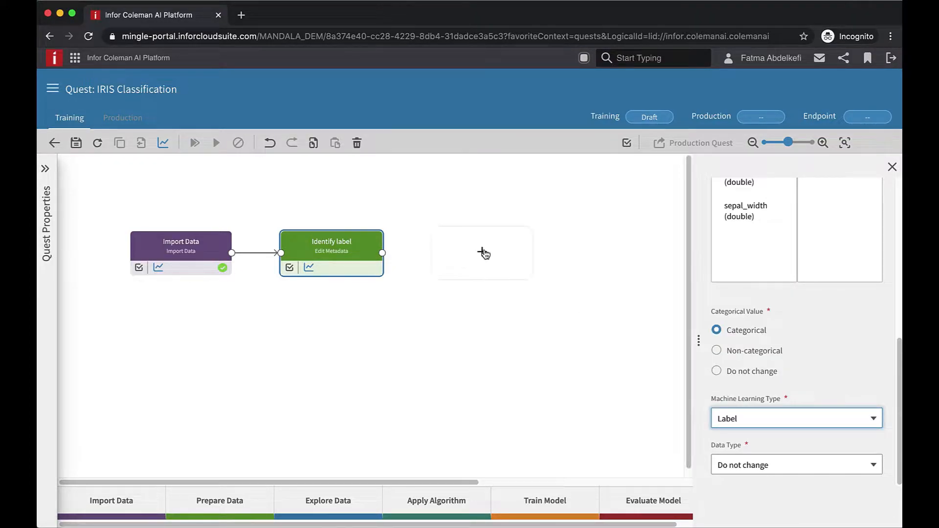
left_click_drag(383, 253, 445, 254)
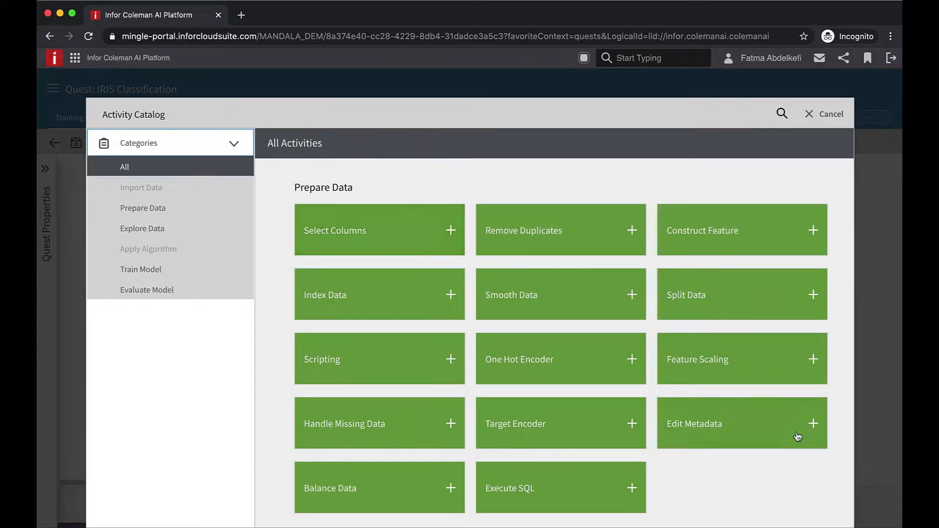
- Add another Edit Metadata step renamed 'Identify features'
left_click(814, 423)
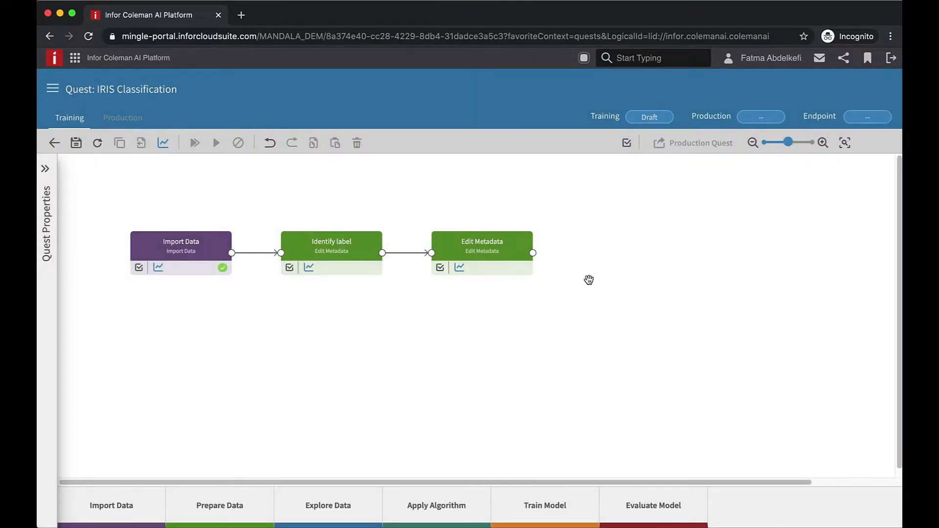
left_click(481, 244)
triple_click(772, 202)
type("Identify features")
scroll(831, 330, "down", 1)
scroll(830, 330, "down", 2)
- Select columns petal_length through sepal_width and set their machine learning type to Feature
left_click(772, 327)
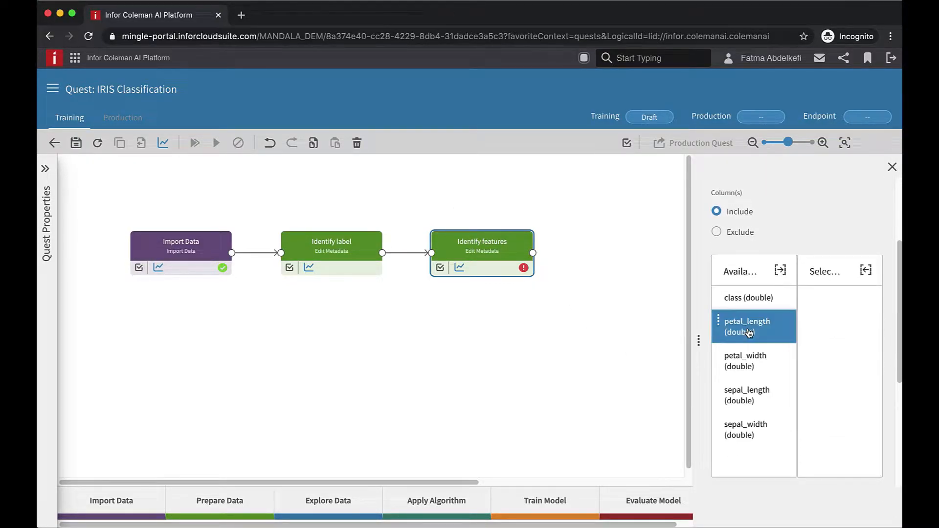
left_click(750, 433, "shift")
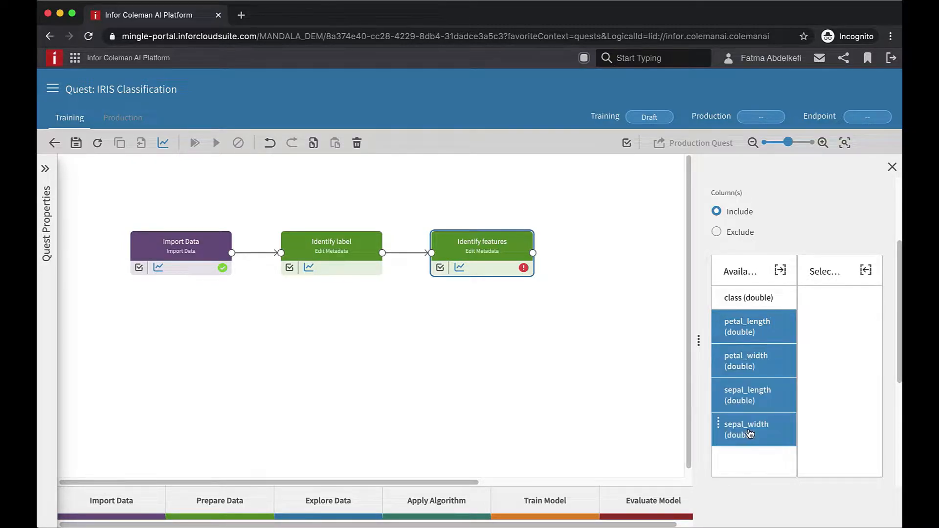
left_click(783, 272)
scroll(786, 276, "down", 4)
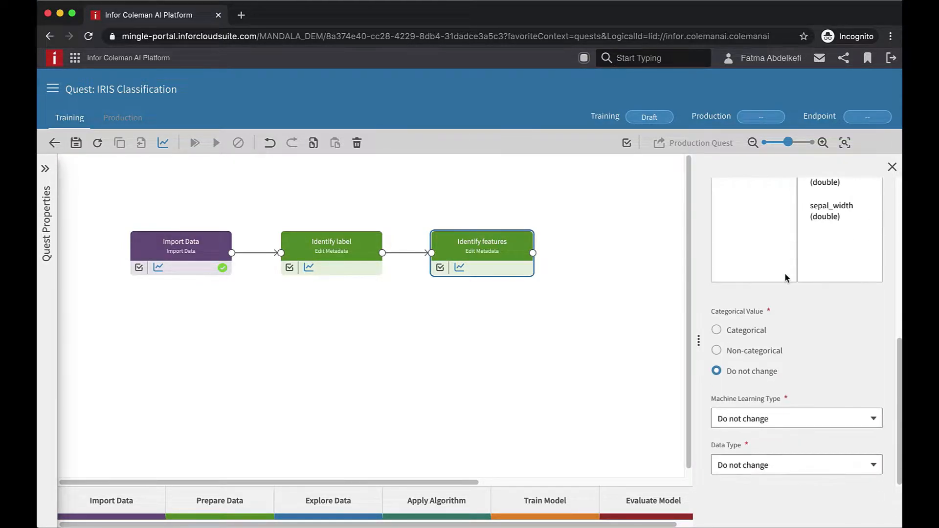
left_click(766, 418)
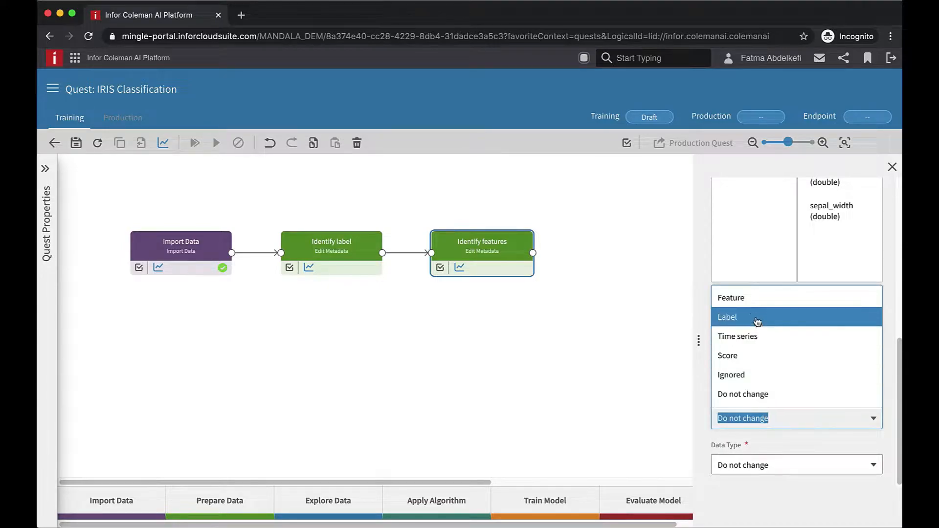
left_click(751, 298)
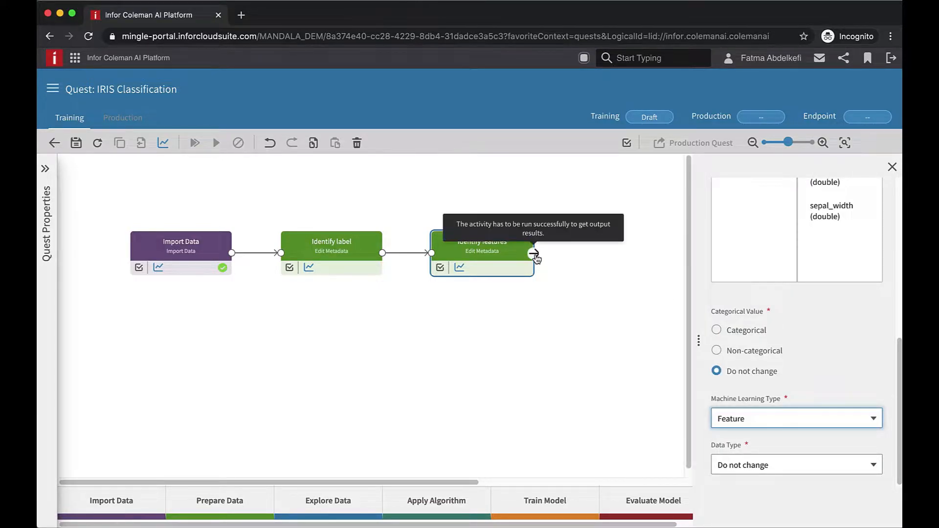
left_click_drag(535, 255, 605, 259)
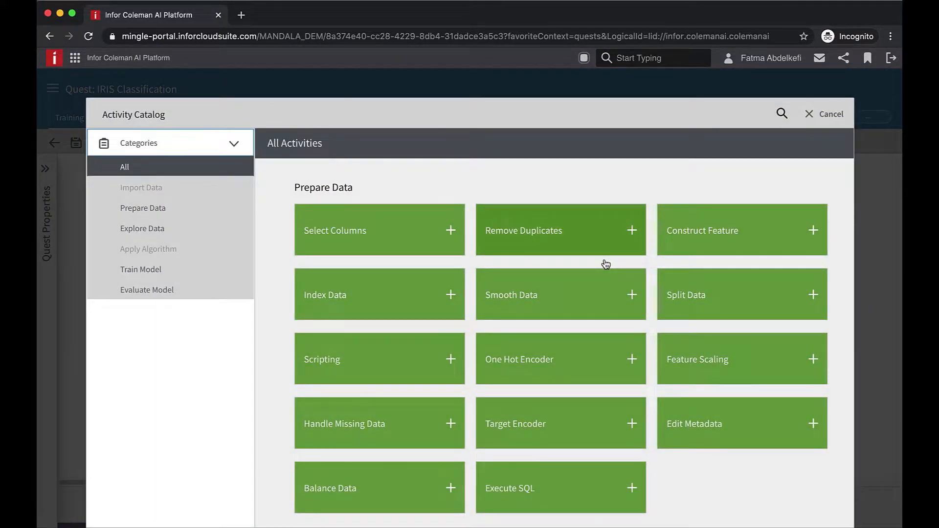
- Add a Split Data step after Identify features, using a Random split with ratio 0.7
left_click(815, 293)
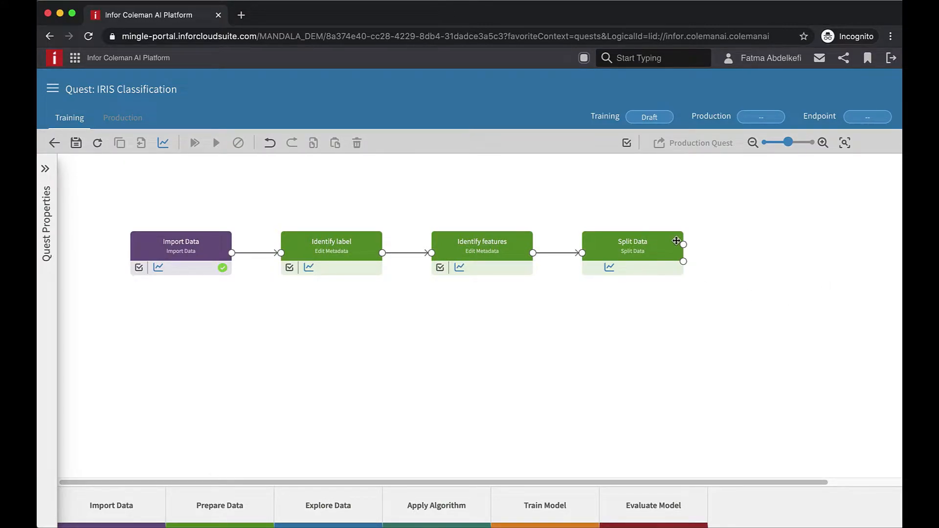
left_click(655, 250)
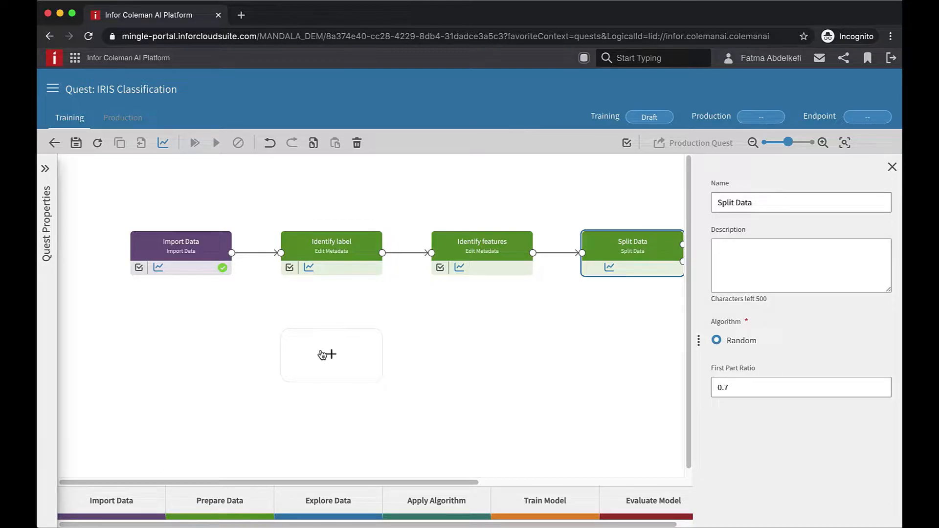
- Add a Train Model step and connect Split Data's output to it
left_click_drag(545, 501, 333, 357)
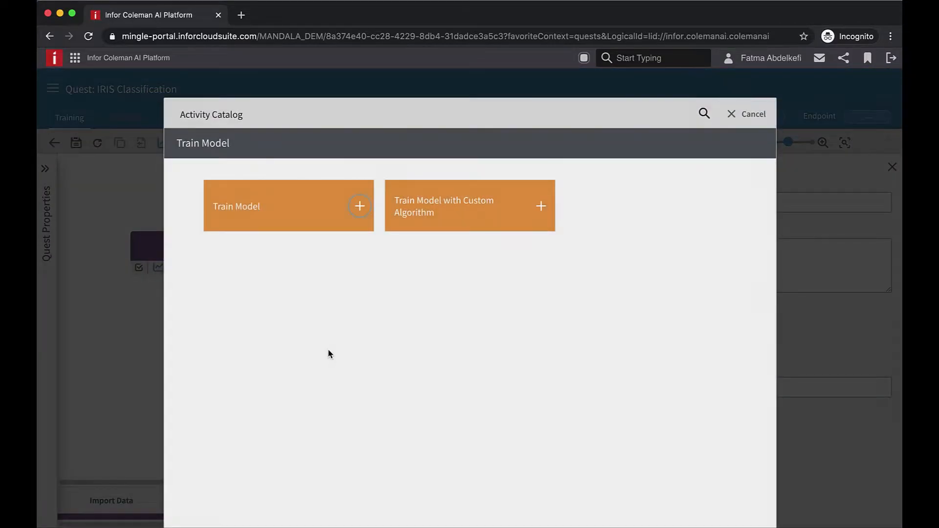
left_click(360, 207)
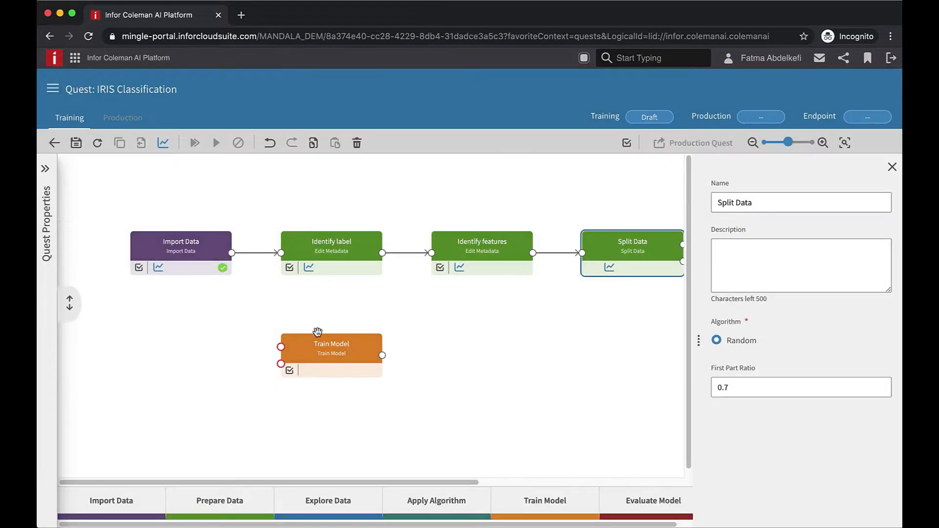
left_click(893, 168)
left_click_drag(423, 308, 262, 351)
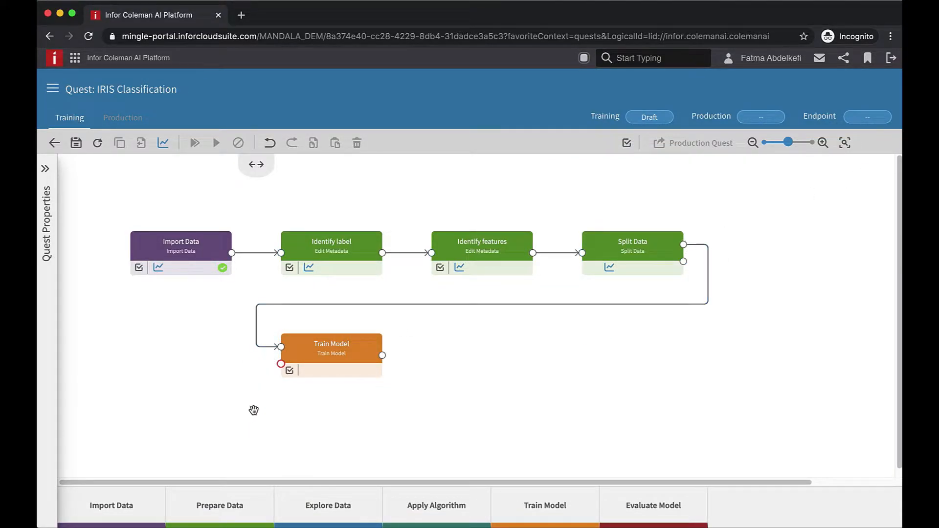
left_click_drag(433, 513, 181, 447)
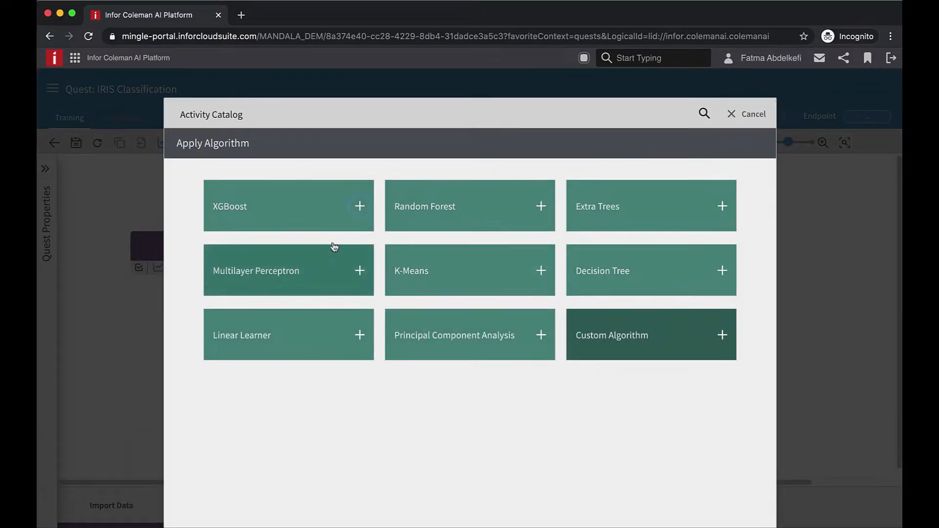
- Add an XGBoost algorithm step connected to Train Model
left_click(359, 207)
left_click_drag(232, 459, 277, 367)
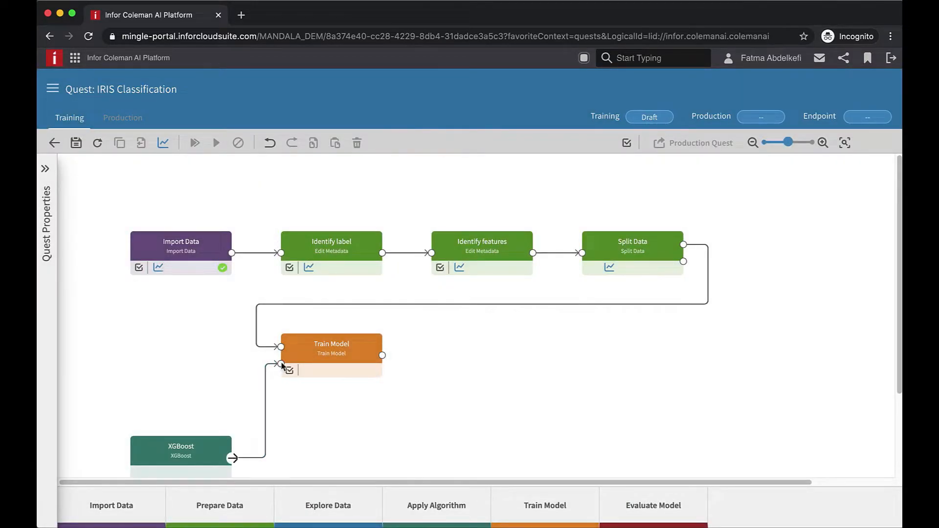
left_click(196, 453)
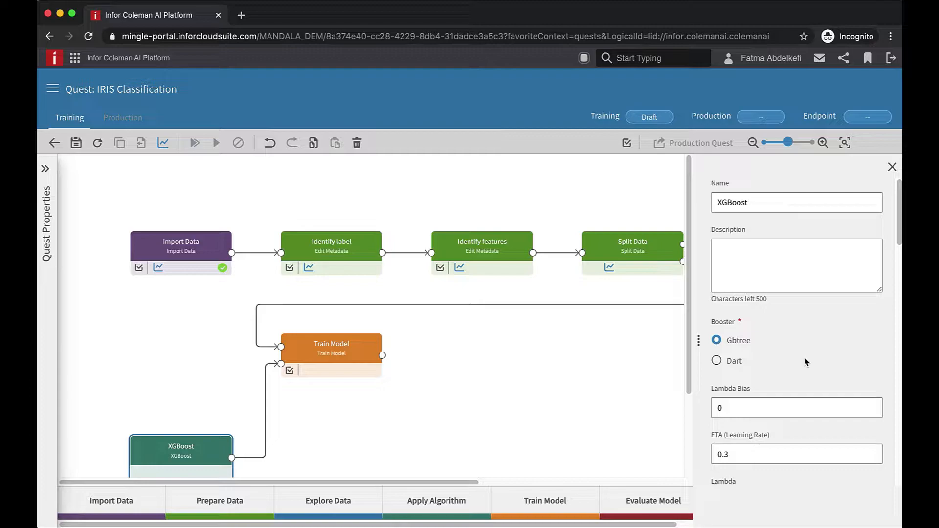
- Set the XGBoost objective to Multi:softmax with Number of Classes 3
scroll(806, 362, "down", 6)
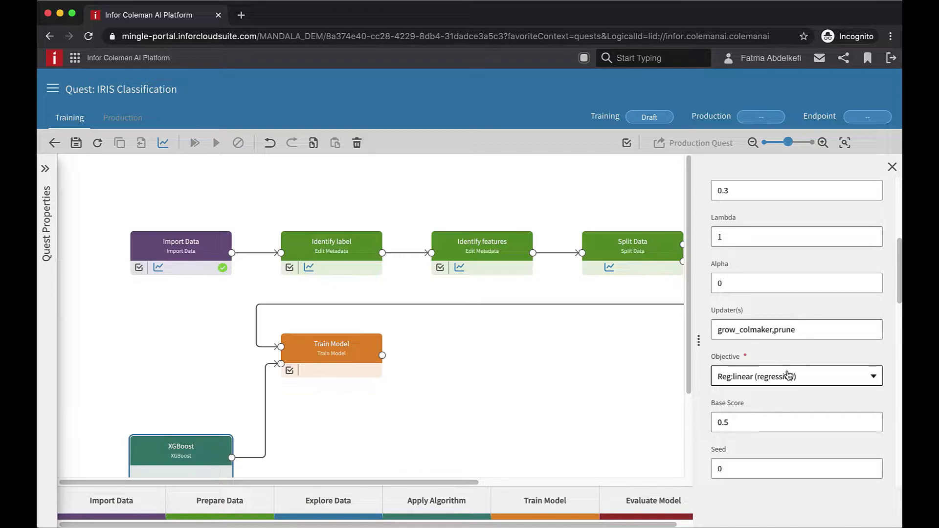
left_click(788, 375)
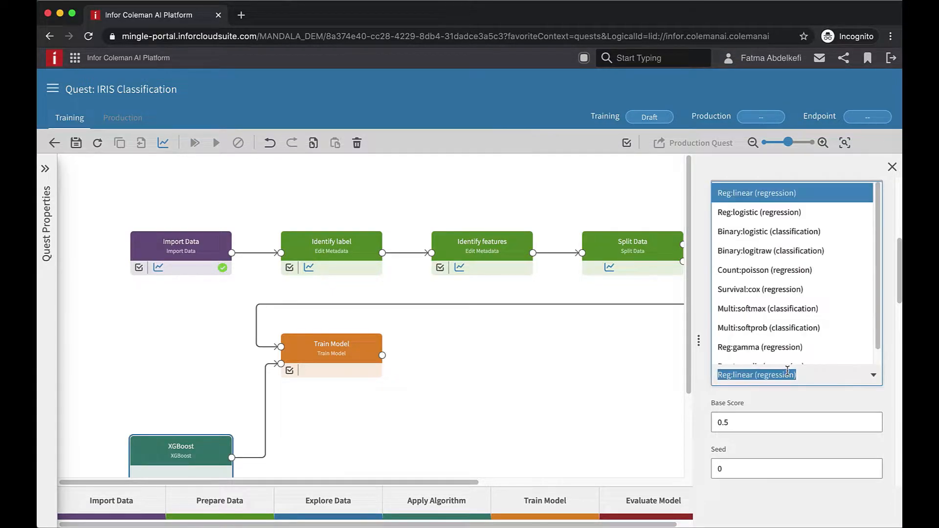
left_click(788, 309)
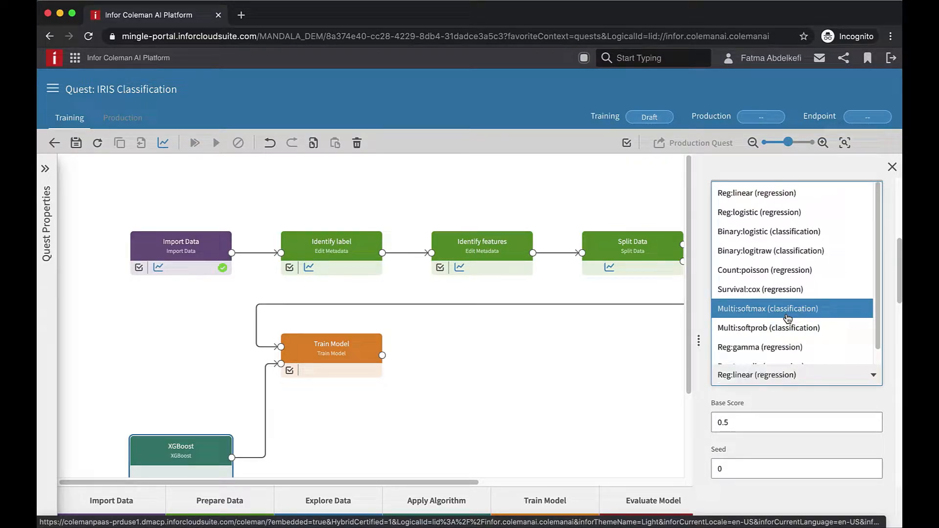
scroll(802, 369, "down", 1)
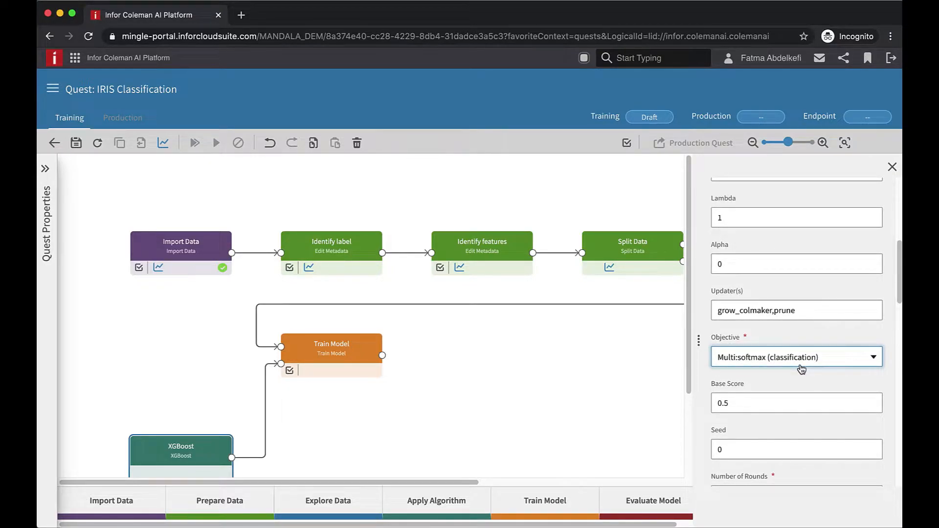
scroll(802, 368, "down", 8)
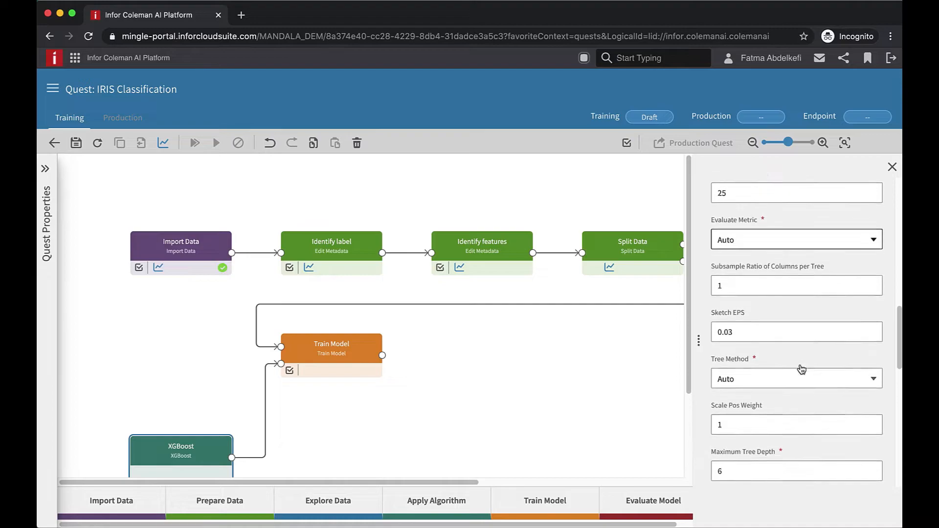
scroll(801, 366, "down", 10)
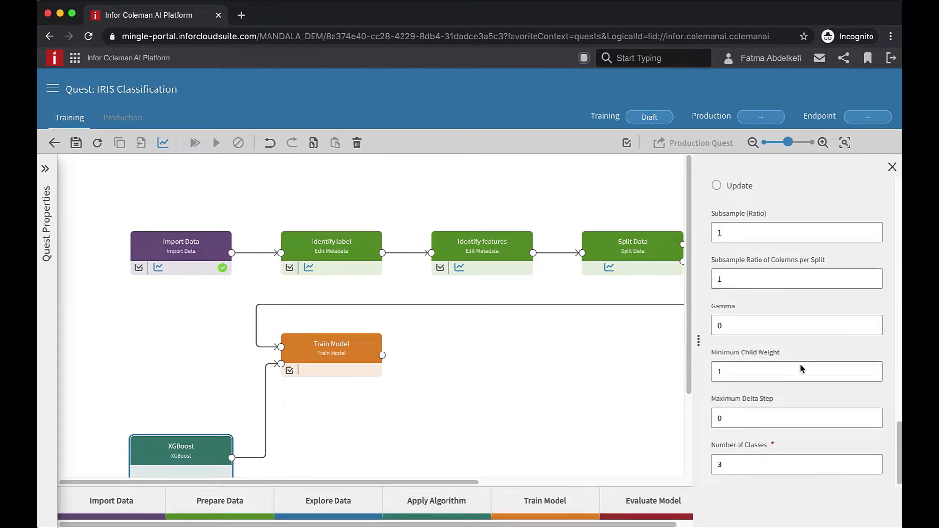
double_click(712, 464)
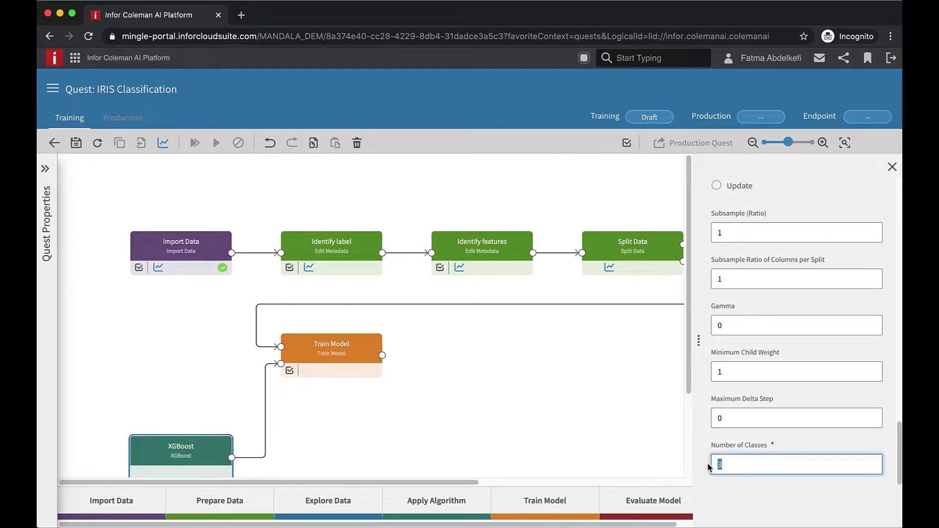
- Check Train Model's Label Column setting and add a Score Model step from the evaluation activities
left_click(349, 354)
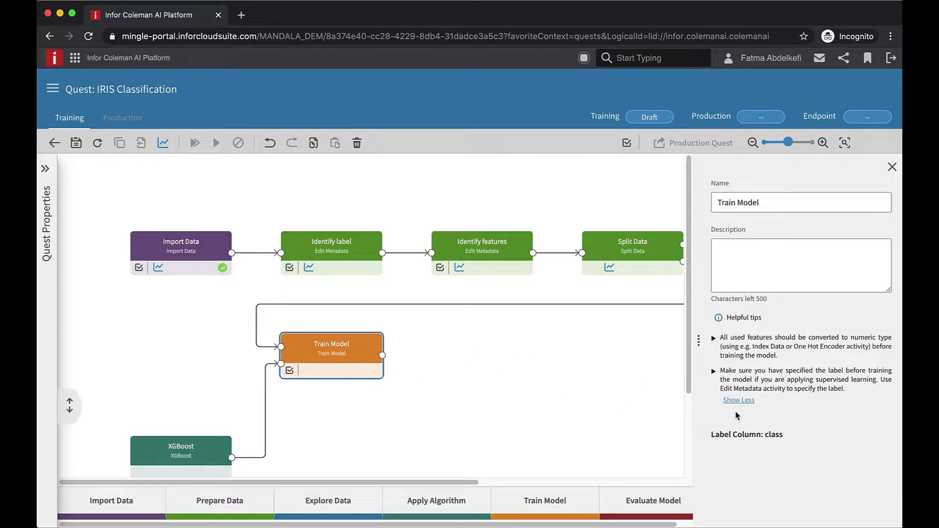
left_click_drag(711, 434, 766, 428)
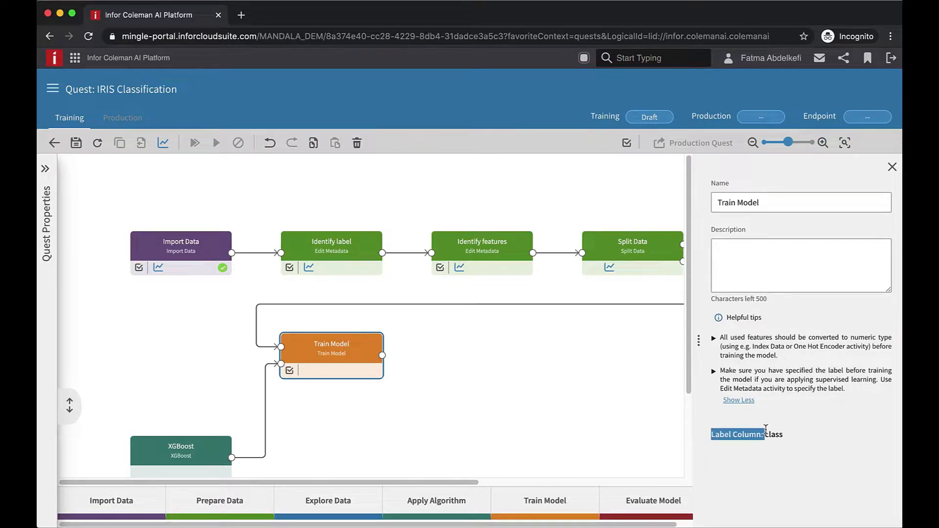
left_click(782, 434)
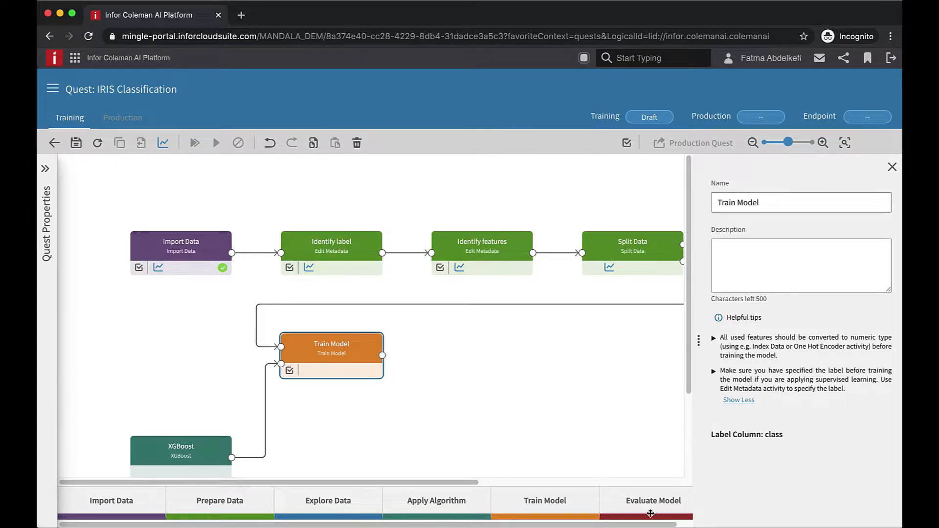
left_click_drag(651, 514, 486, 363)
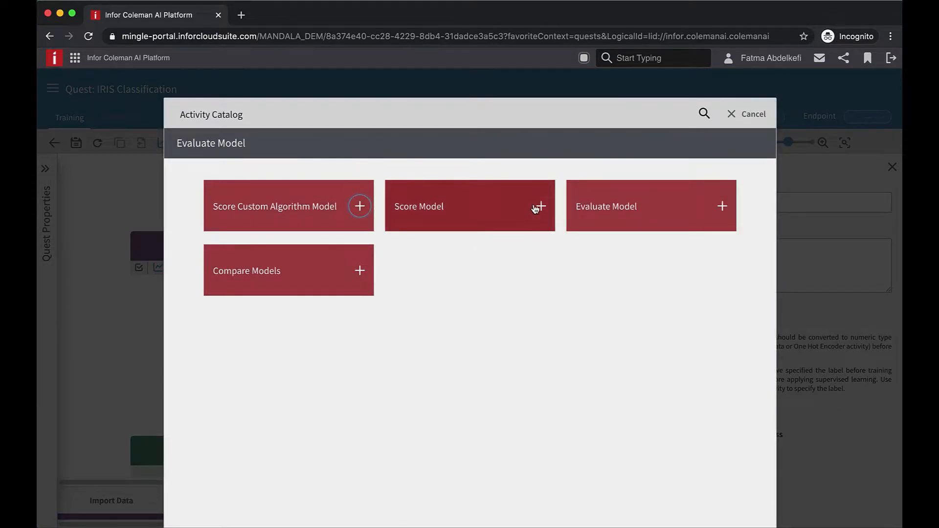
left_click(541, 208)
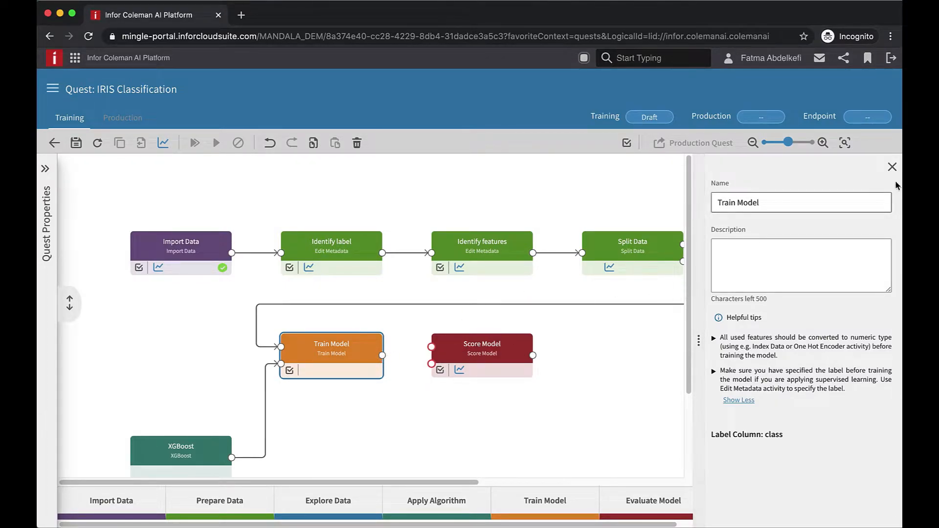
left_click(893, 167)
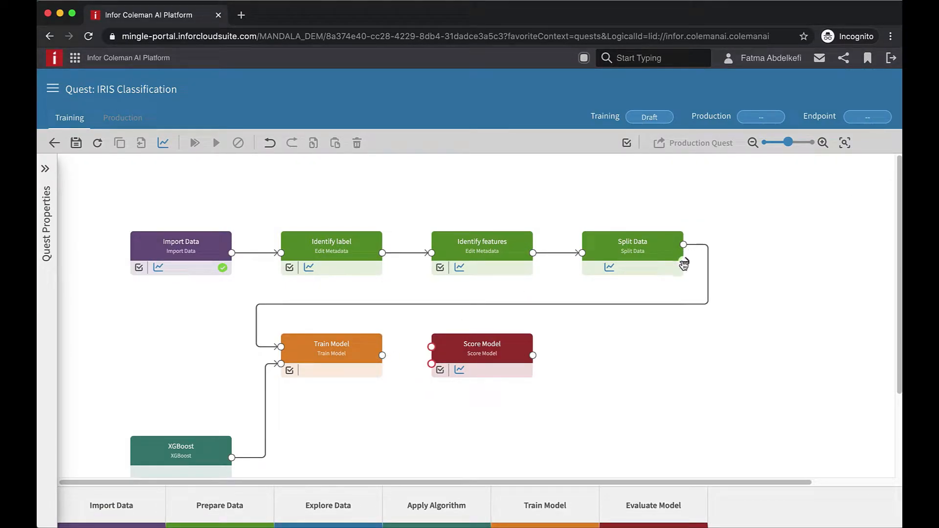
- Link Split Data and Train Model outputs into Score Model, and start a link from Score Model's output
left_click_drag(684, 265, 430, 348)
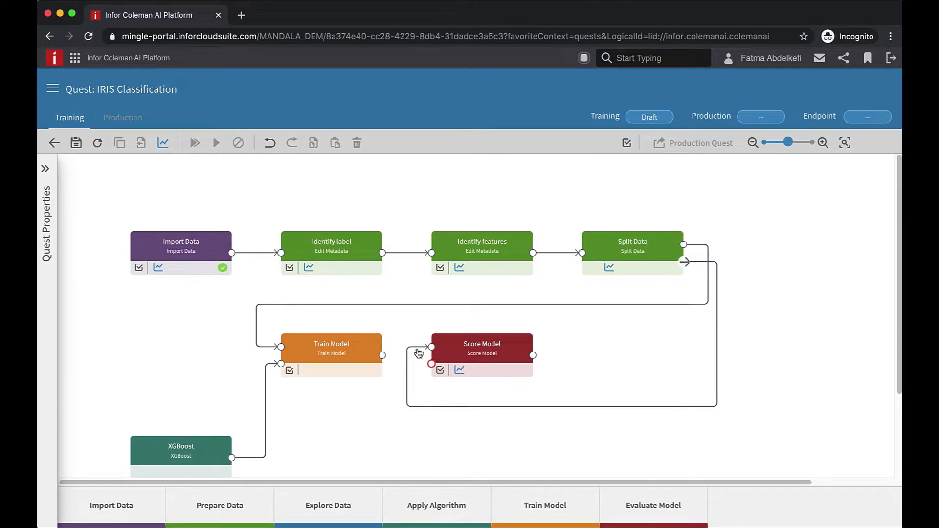
left_click_drag(383, 355, 428, 370)
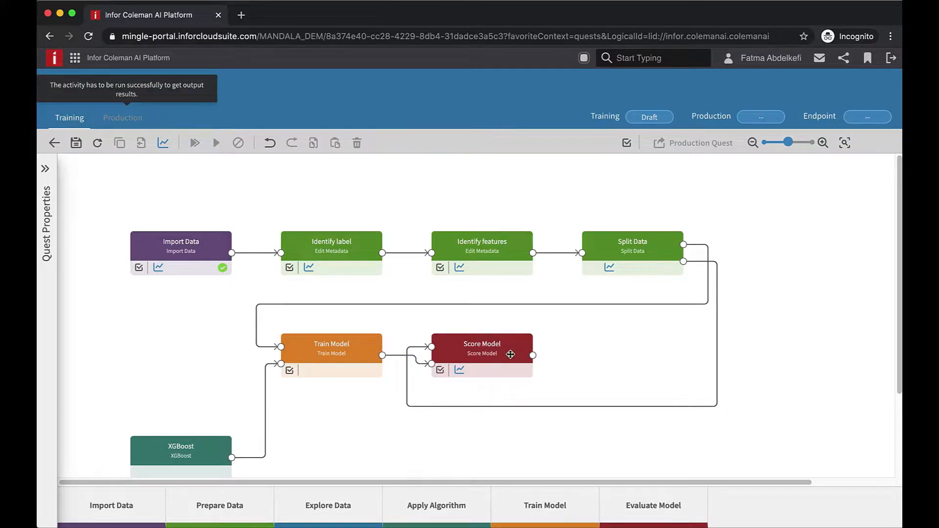
left_click(510, 354)
left_click_drag(533, 356, 604, 351)
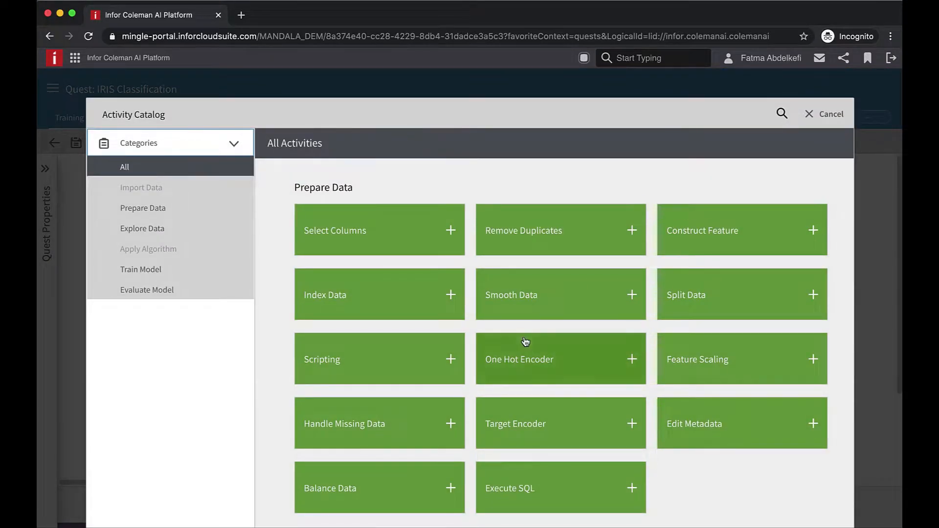
- Add an Evaluate Model activity after Score Model and save the quest
scroll(524, 341, "down", 6)
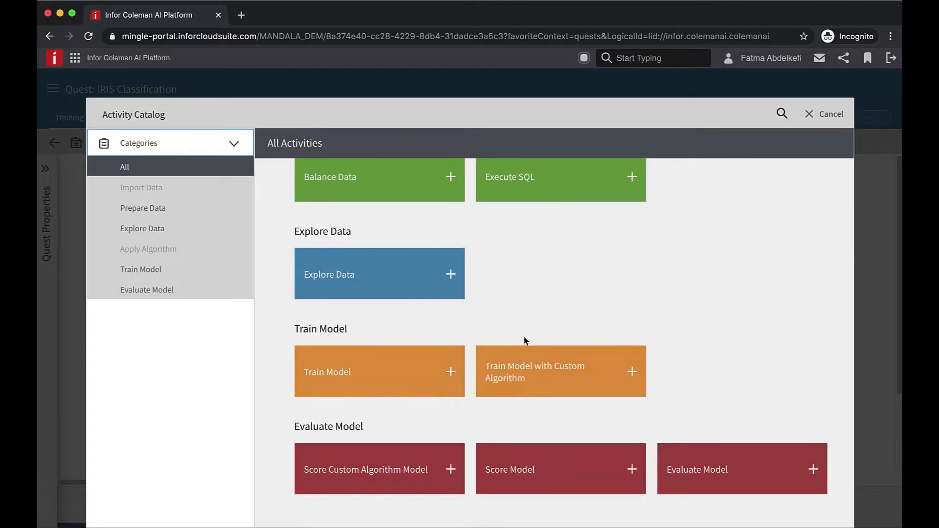
left_click(812, 470)
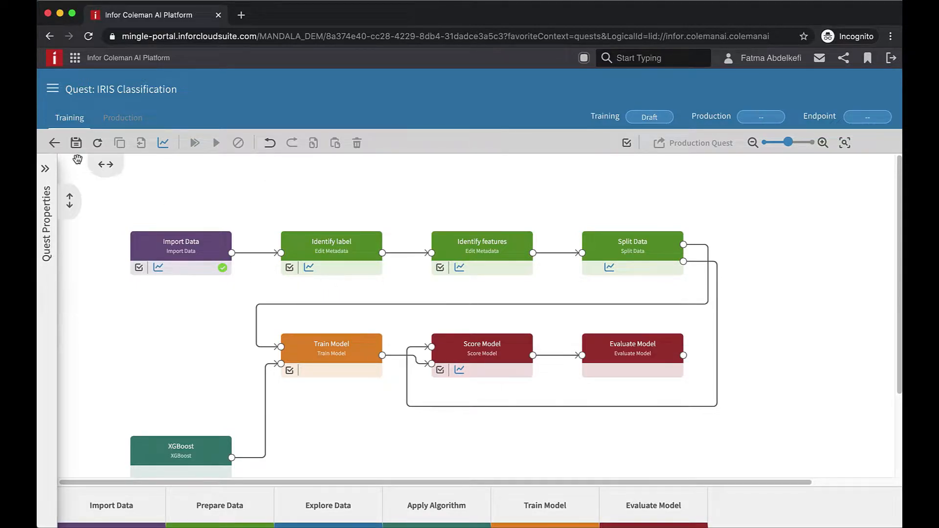
left_click(76, 143)
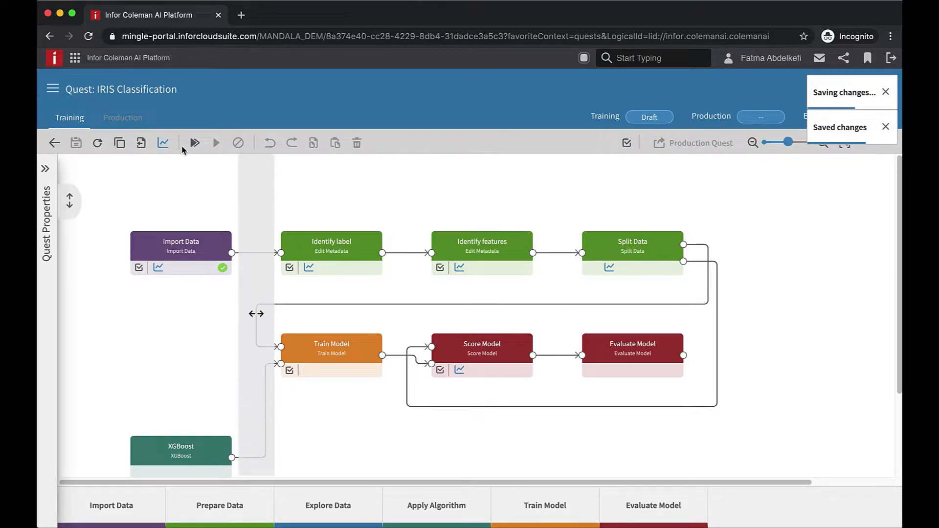
- Run all activities of the IRIS Classification training quest until training shows Finished
left_click(45, 168)
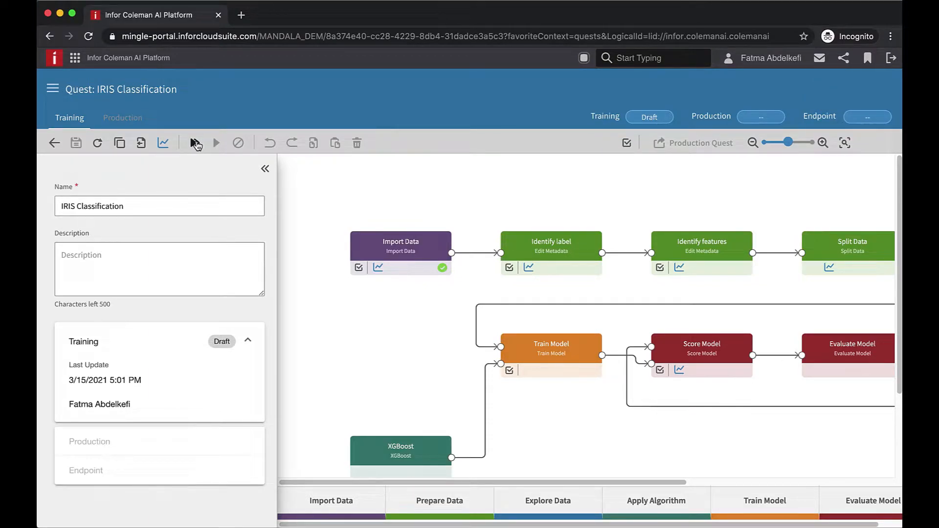
left_click(196, 144)
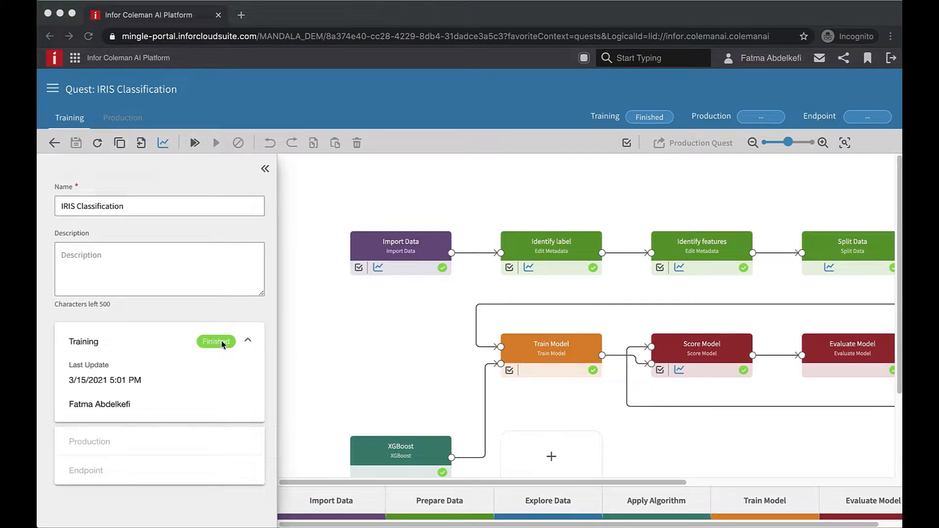
left_click(265, 170)
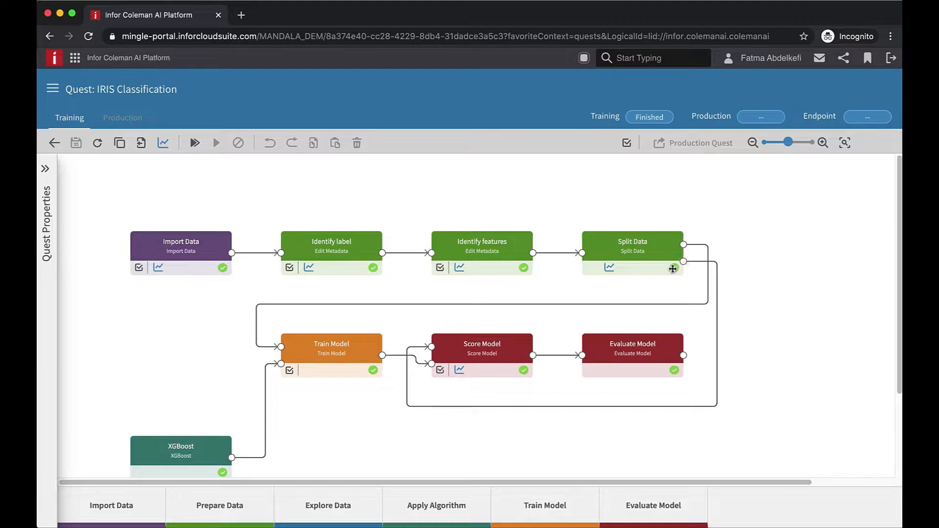
left_click(231, 254)
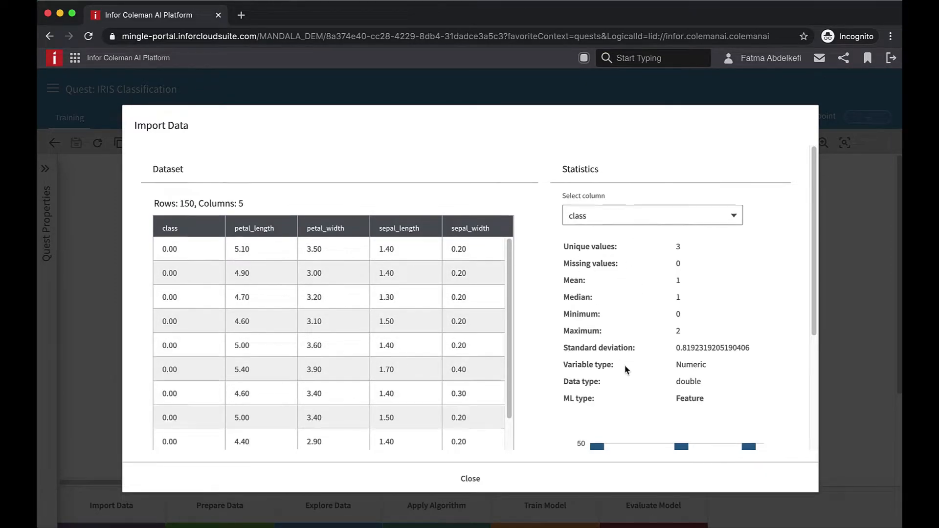
scroll(624, 368, "down", 5)
scroll(625, 377, "up", 2)
scroll(625, 385, "up", 3)
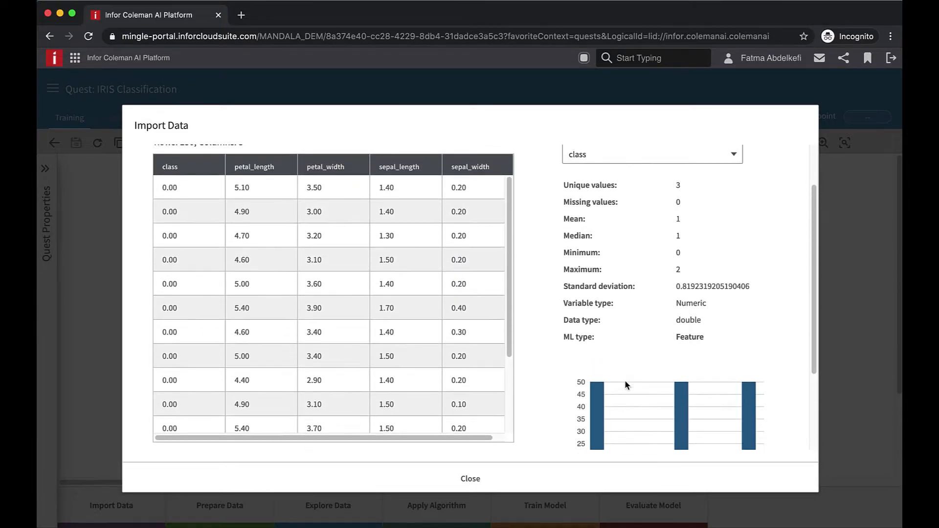
scroll(625, 385, "up", 1)
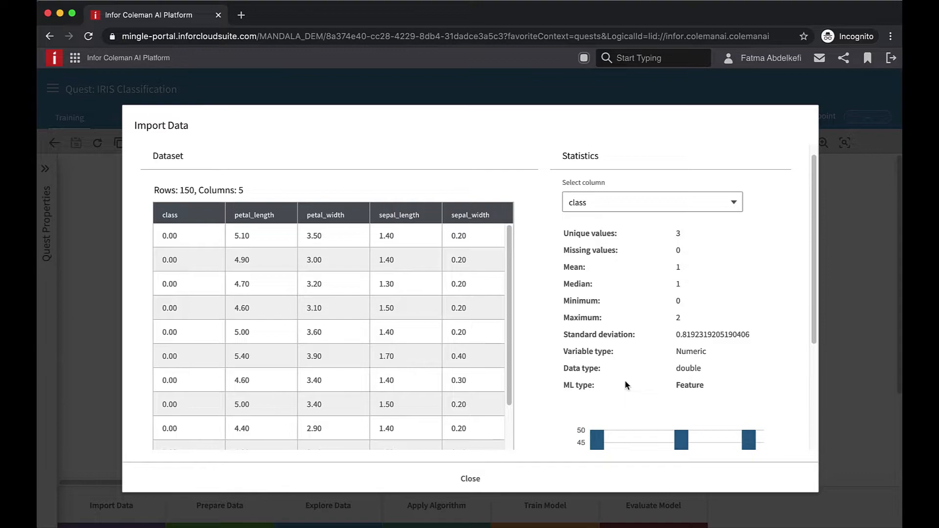
left_click_drag(566, 384, 732, 390)
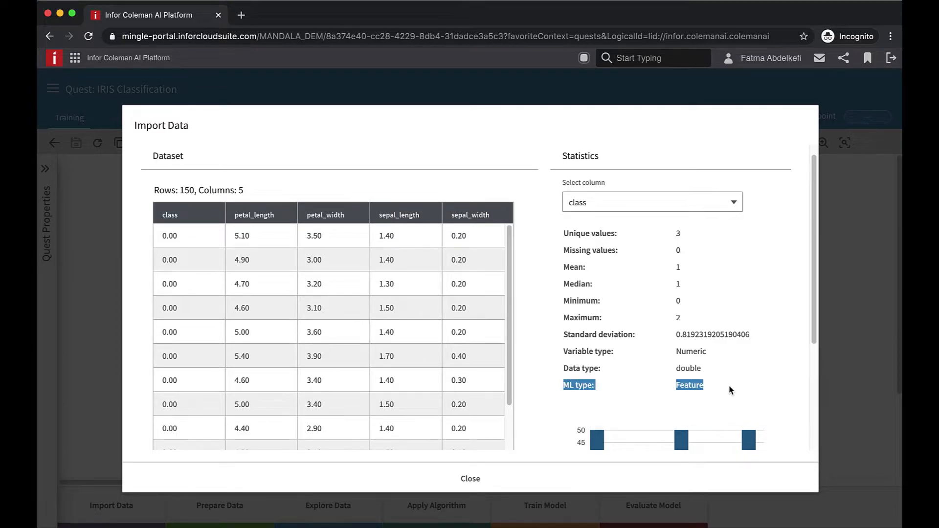
left_click(471, 480)
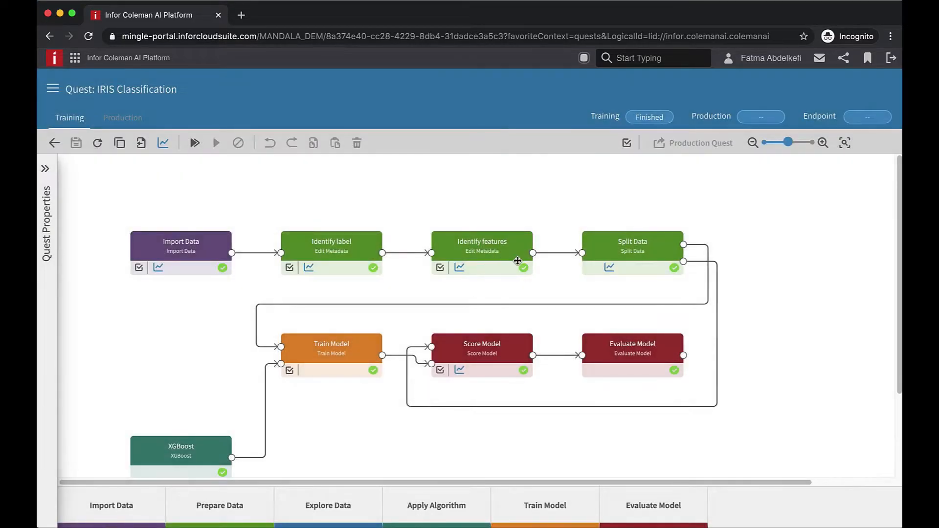
left_click(381, 254)
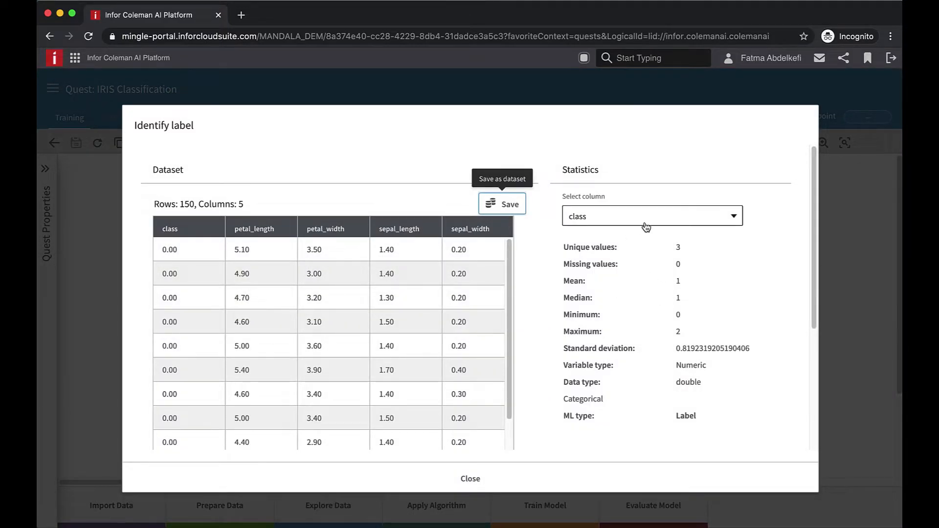
left_click_drag(562, 418, 616, 420)
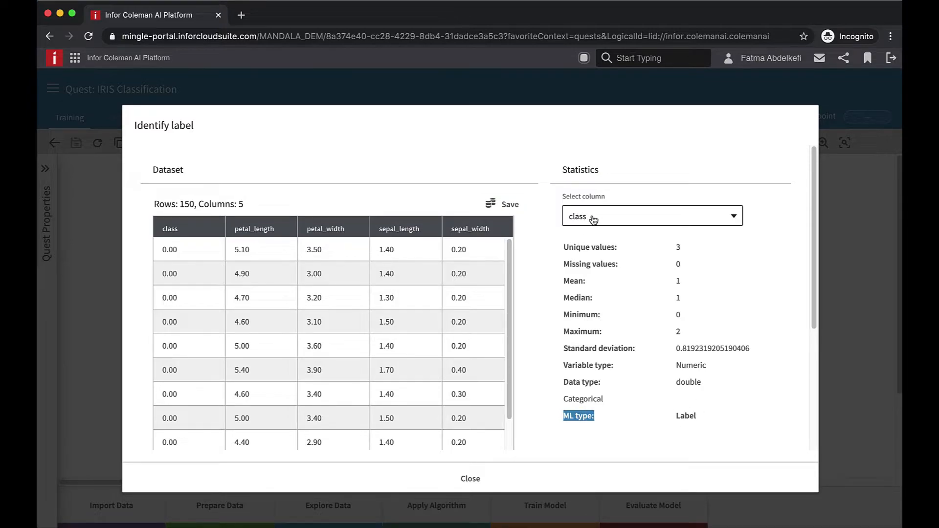
left_click(477, 479)
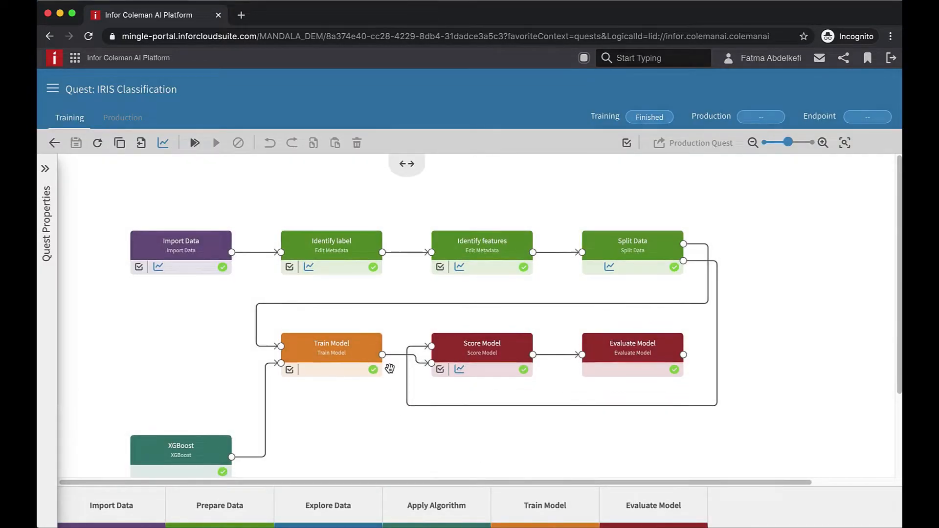
scroll(390, 369, "down", 1)
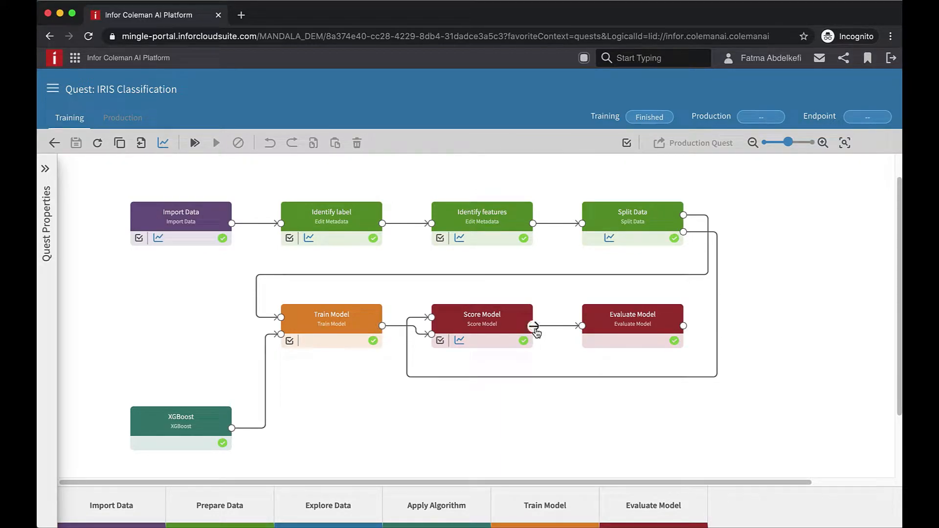
left_click(535, 328)
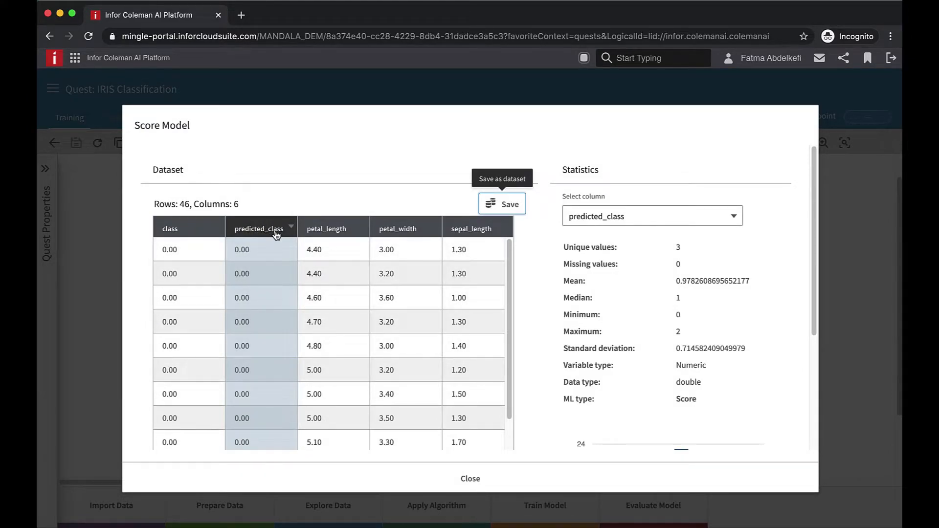
scroll(681, 429, "down", 3)
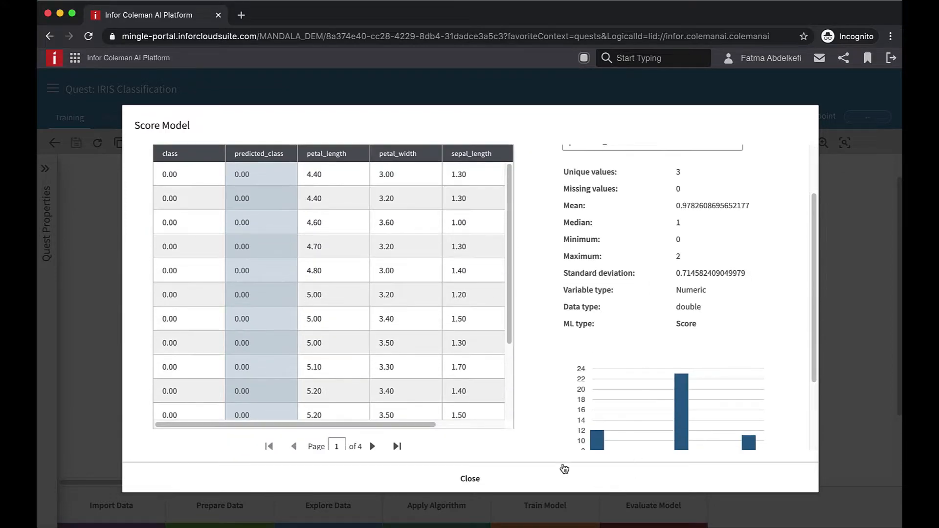
left_click(492, 478)
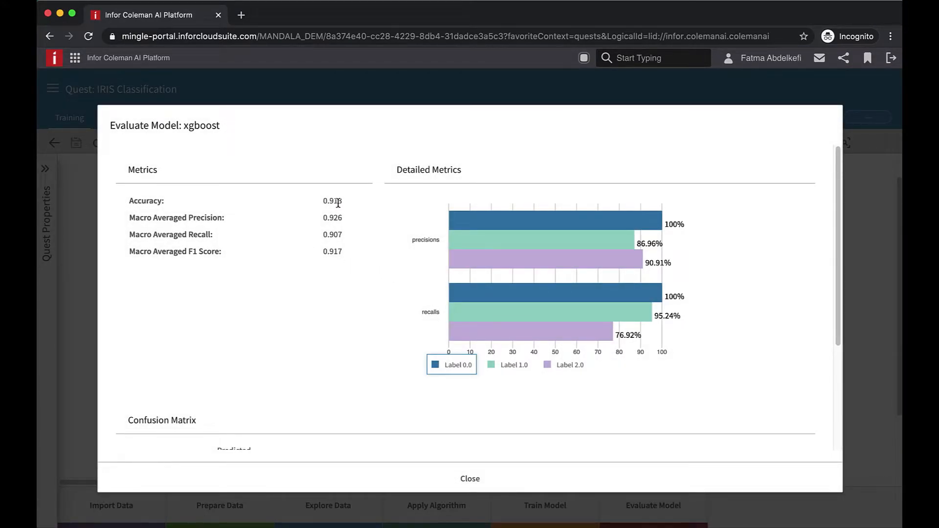
scroll(397, 275, "down", 3)
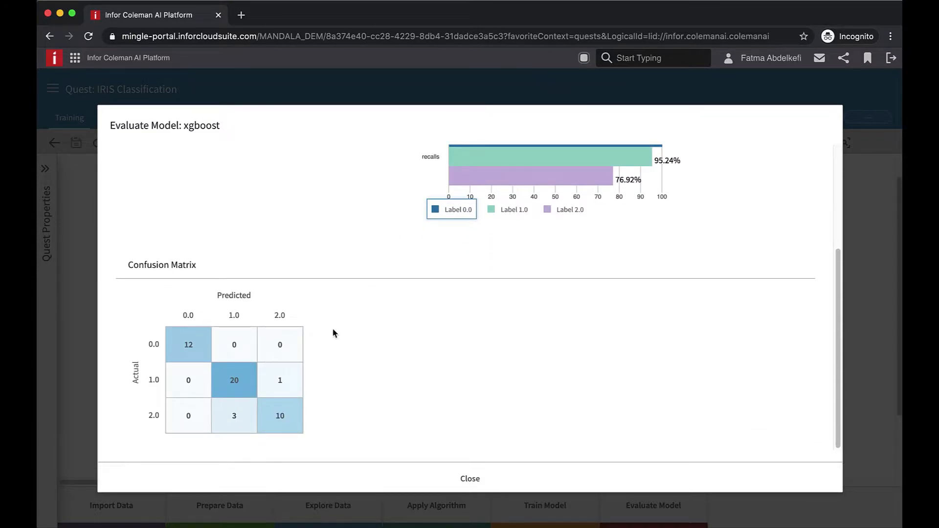
left_click(471, 479)
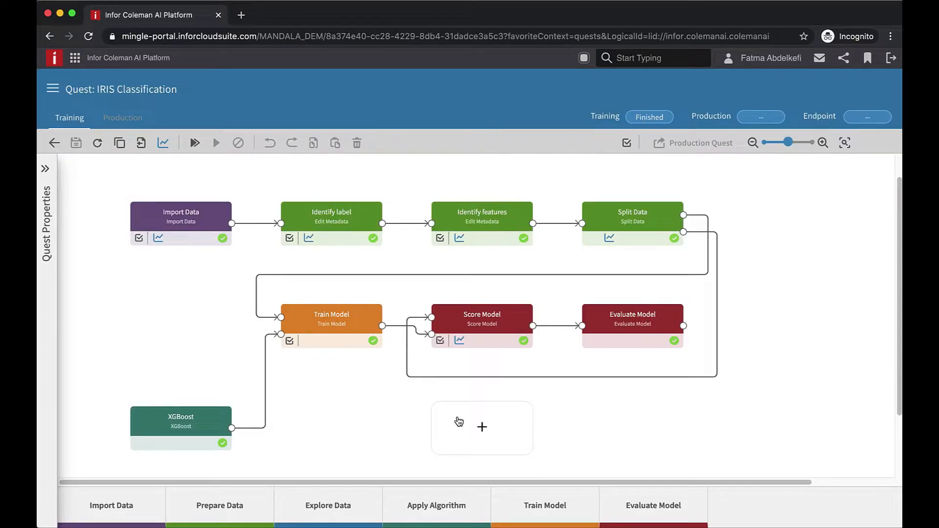
- Mark Import Data and Identify label for the production quest and save the quest
left_click(139, 242)
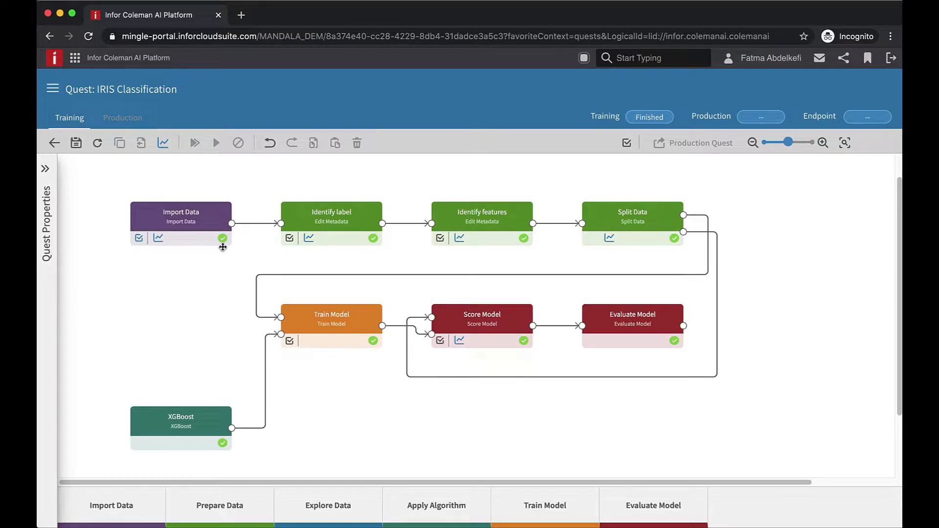
left_click(289, 239)
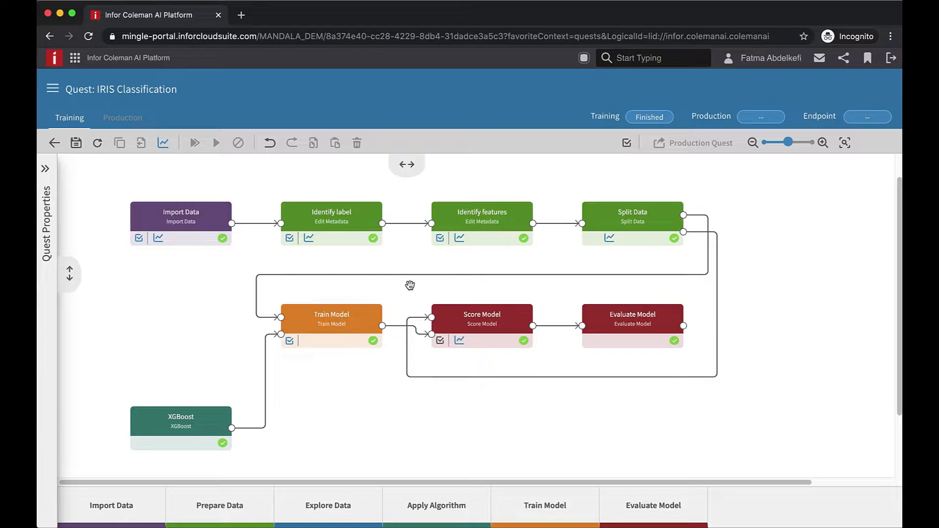
left_click(75, 144)
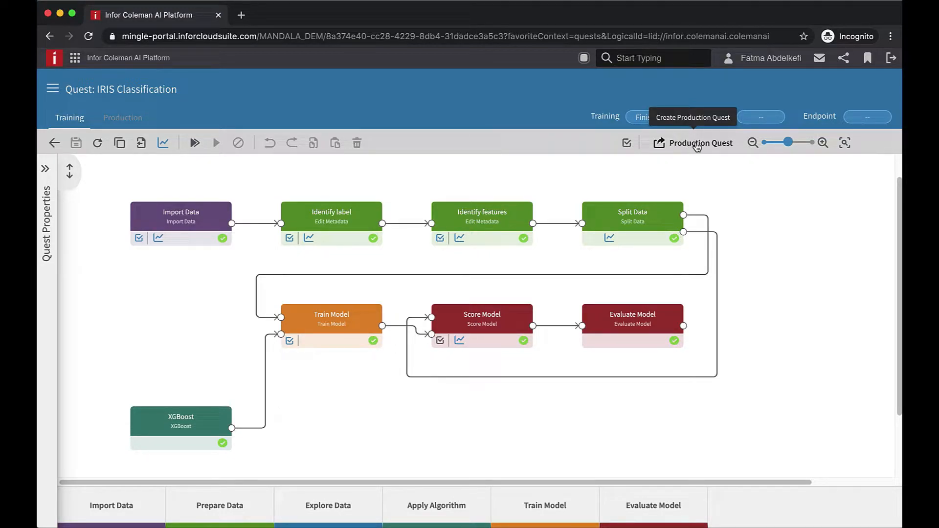
- Create the production quest from the marked activities, confirm it, and save it
left_click(697, 147)
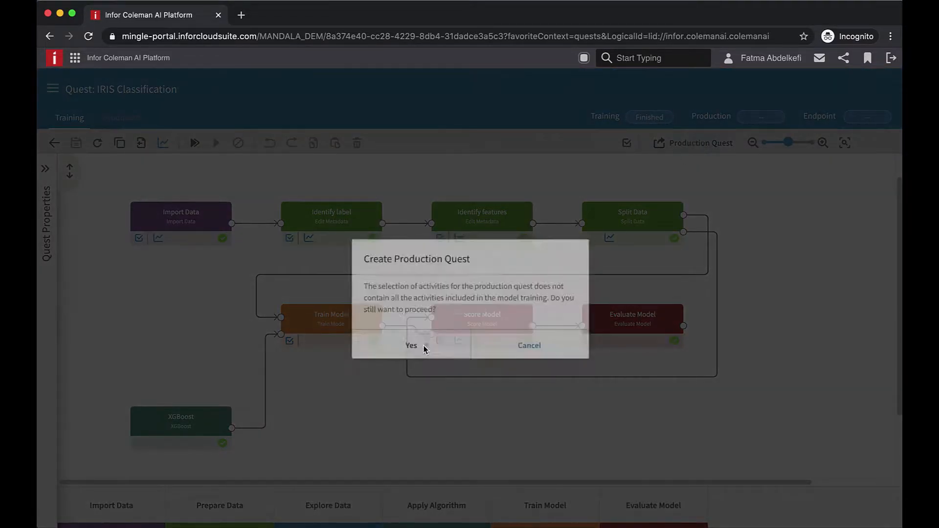
left_click(423, 350)
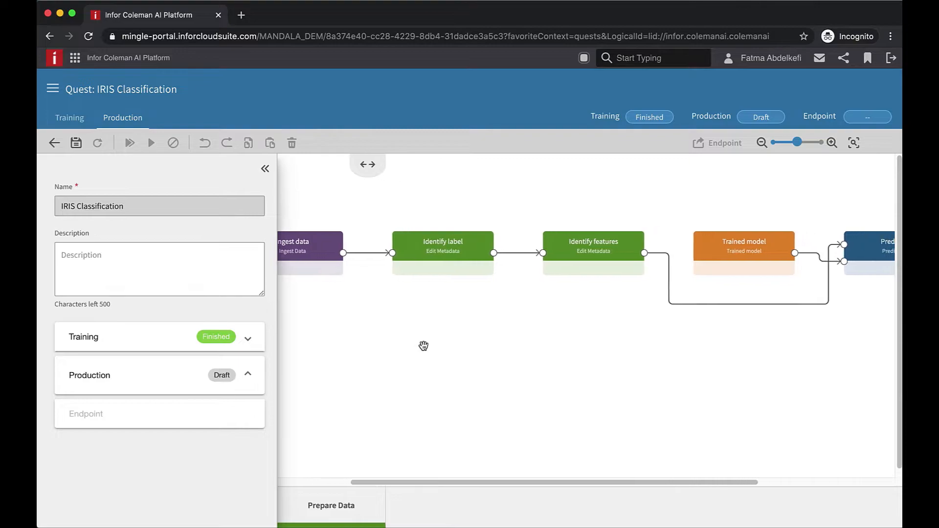
scroll(424, 351, "right", 1)
scroll(425, 351, "left", 3)
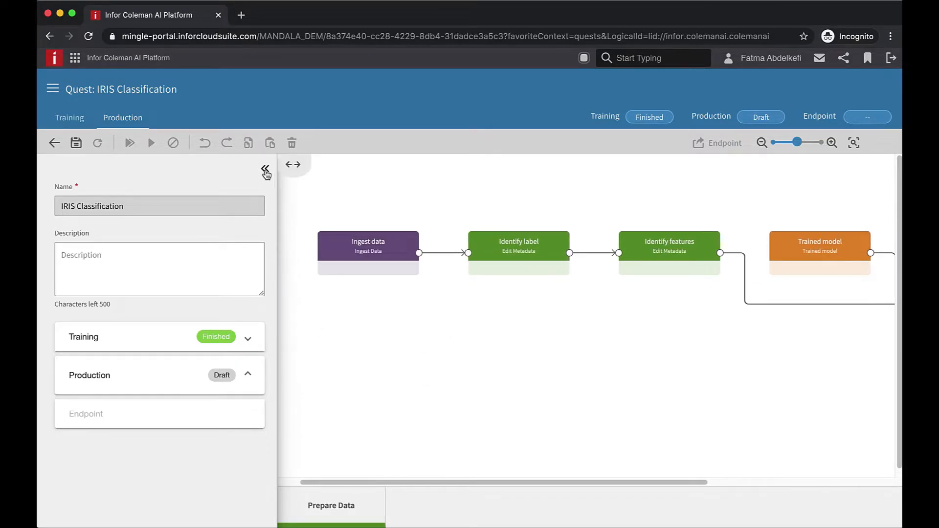
left_click(75, 146)
left_click(264, 168)
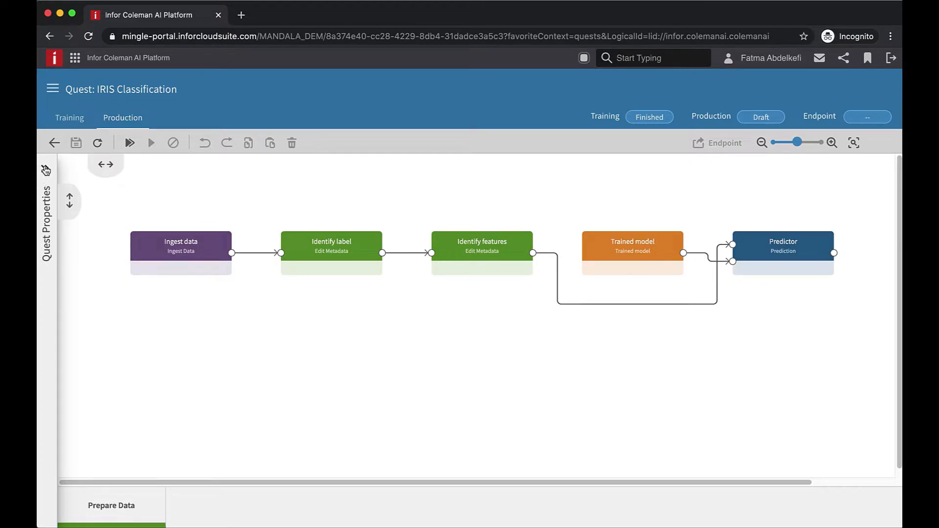
- Run the IRIS Classification production quest from Quest Properties
left_click(45, 168)
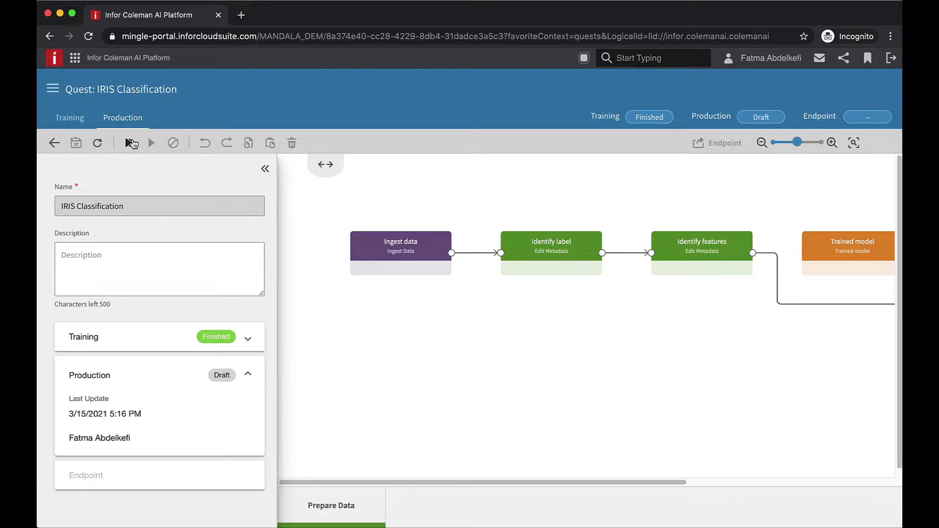
left_click(132, 143)
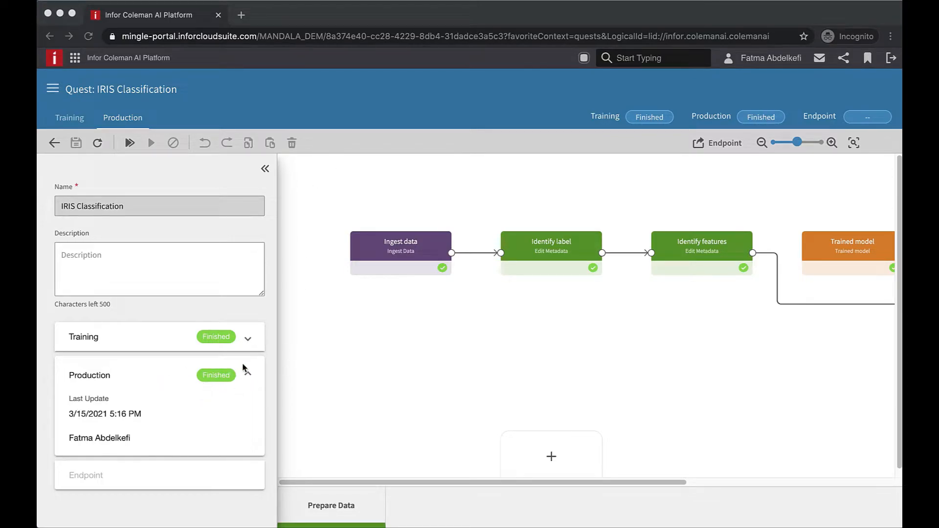
left_click(267, 170)
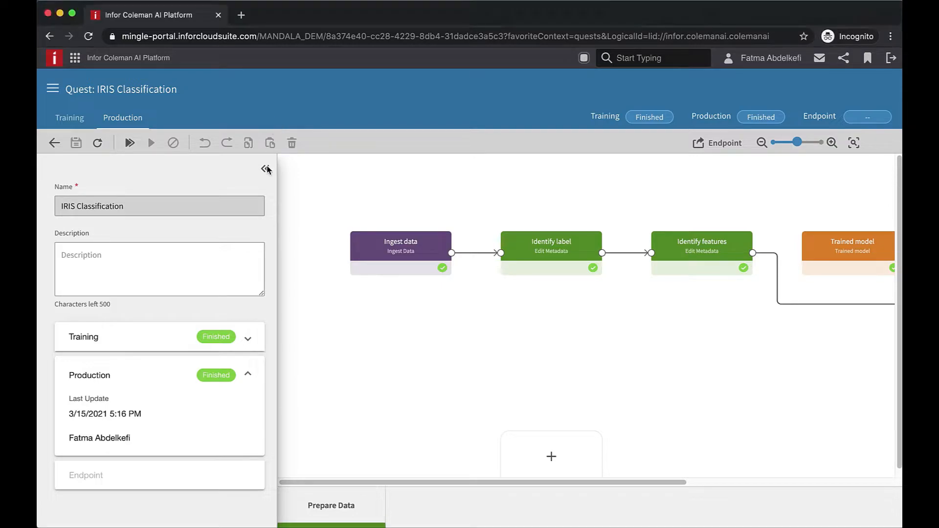
- Collapse Quest Properties to show the whole flow and inspect the Ingest data step's settings
left_click(267, 170)
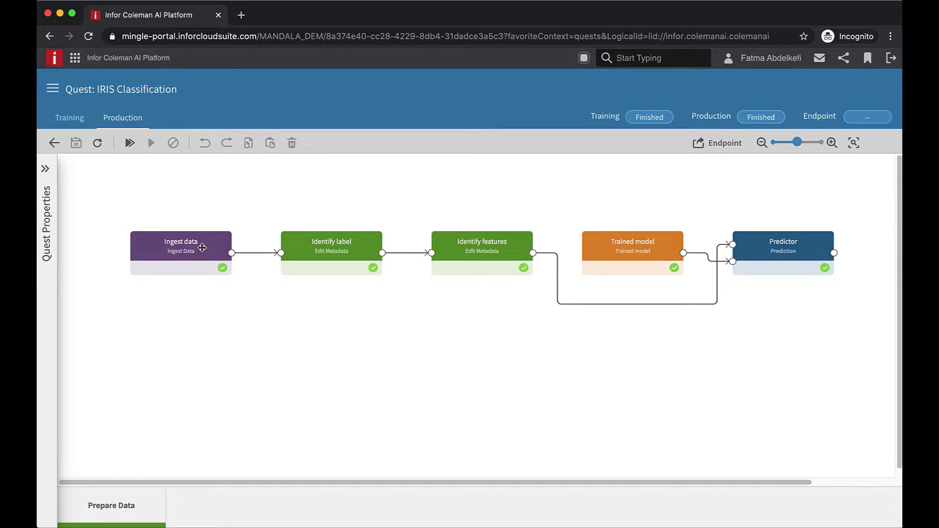
left_click(202, 248)
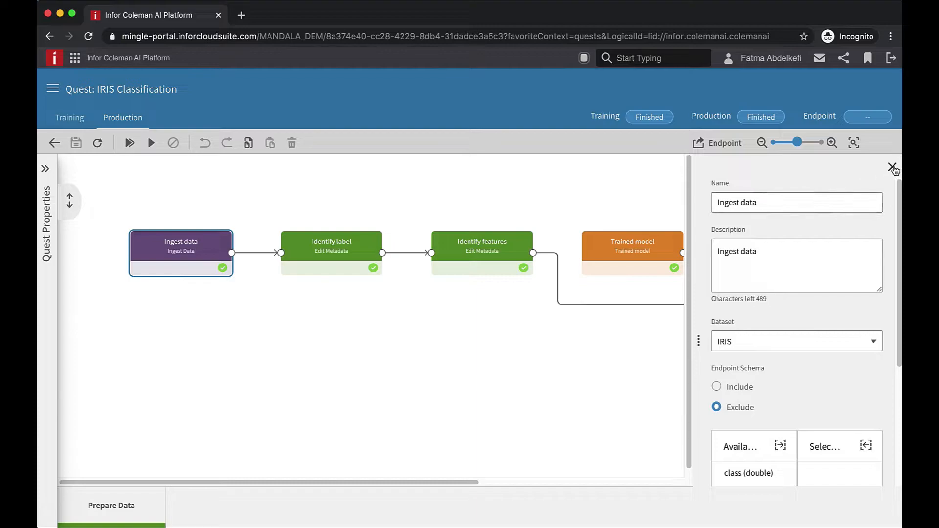
left_click(893, 167)
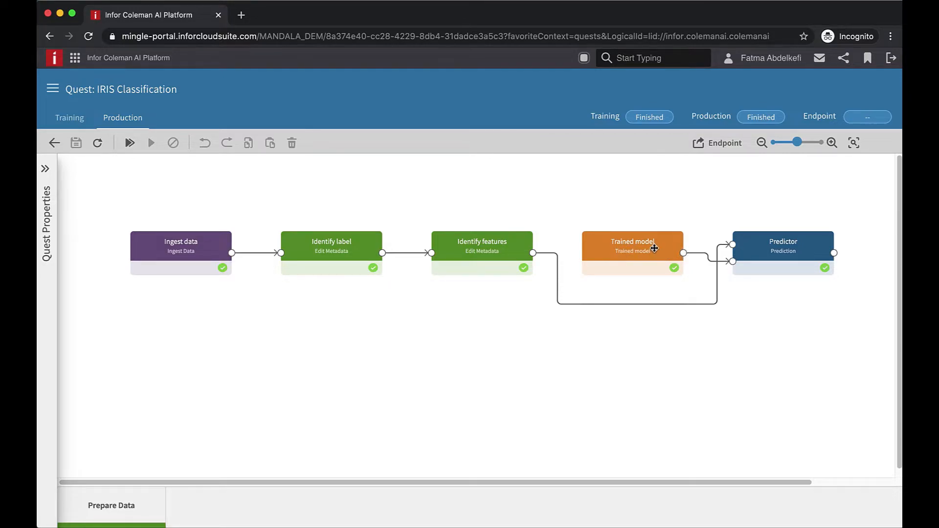
left_click(836, 255)
scroll(362, 252, "down", 5)
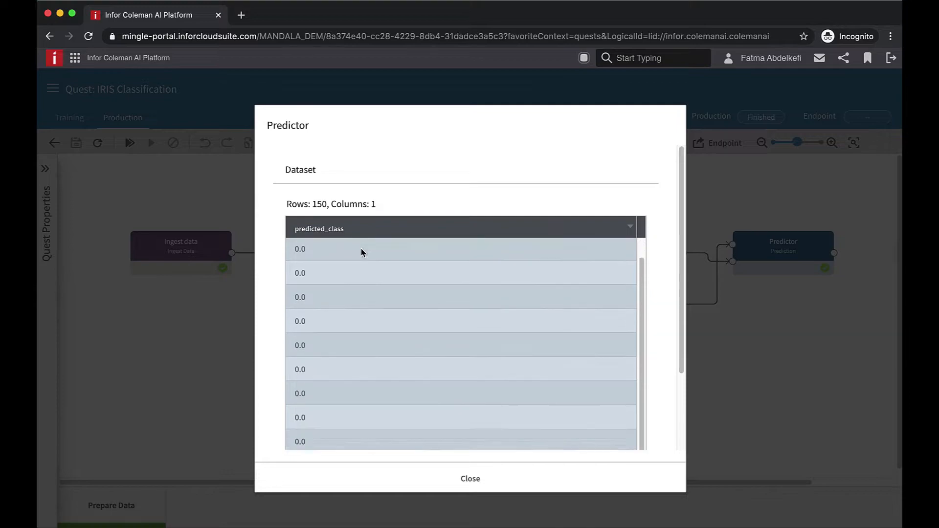
scroll(362, 253, "up", 8)
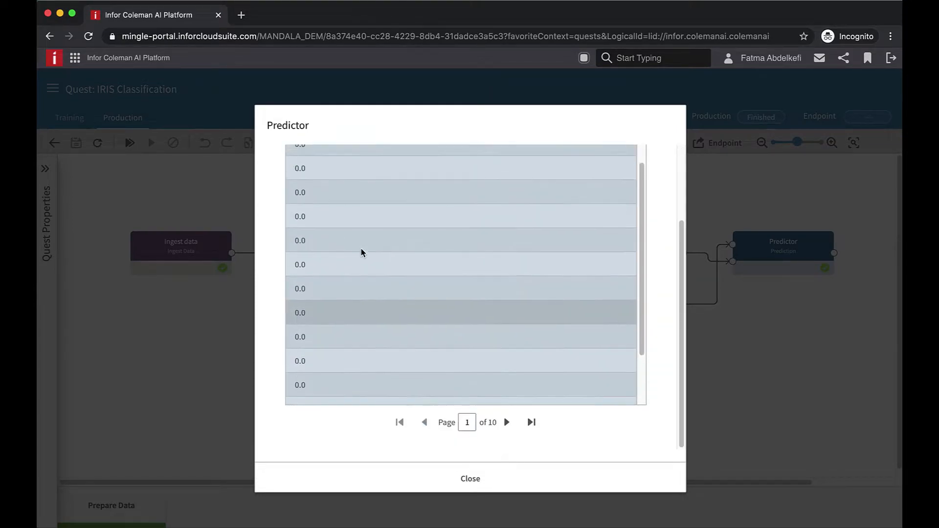
left_click(469, 484)
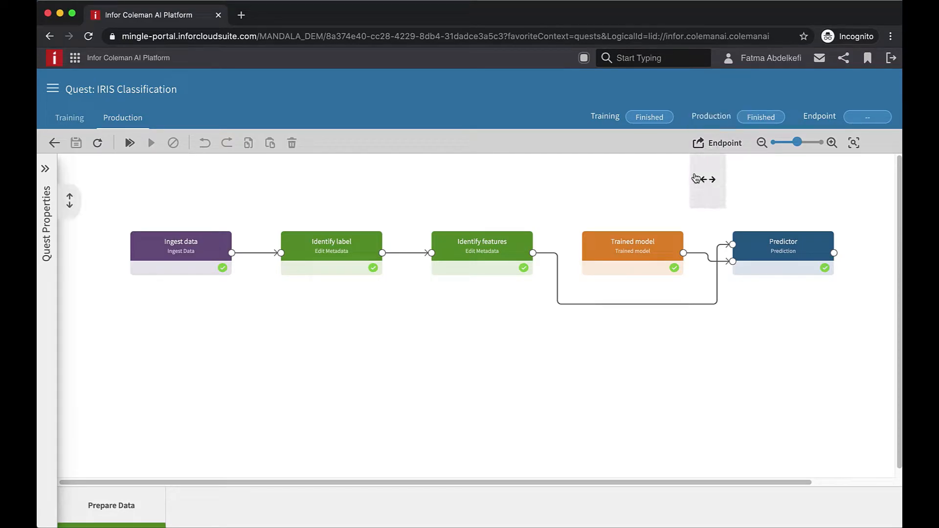
- Create an endpoint named 'IRIS Classification' and check its Creating status in Quest Properties
left_click(721, 144)
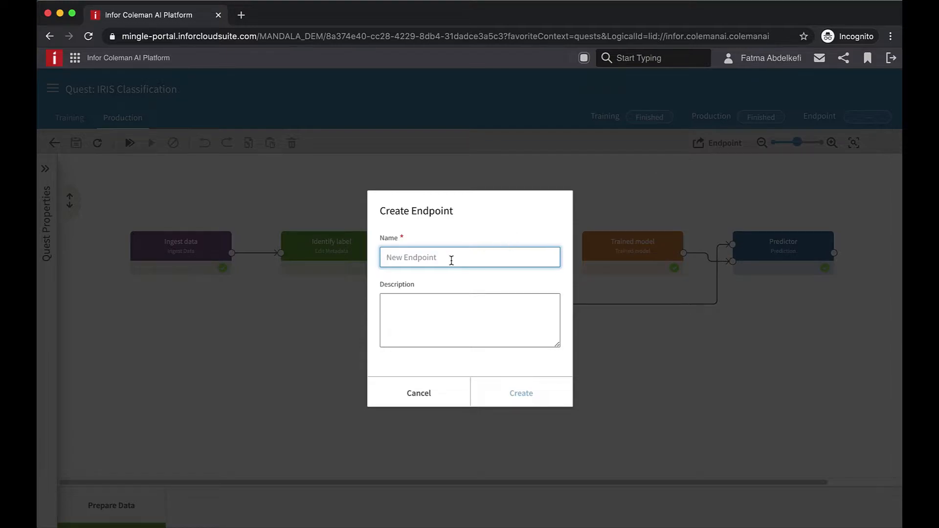
type("IRI")
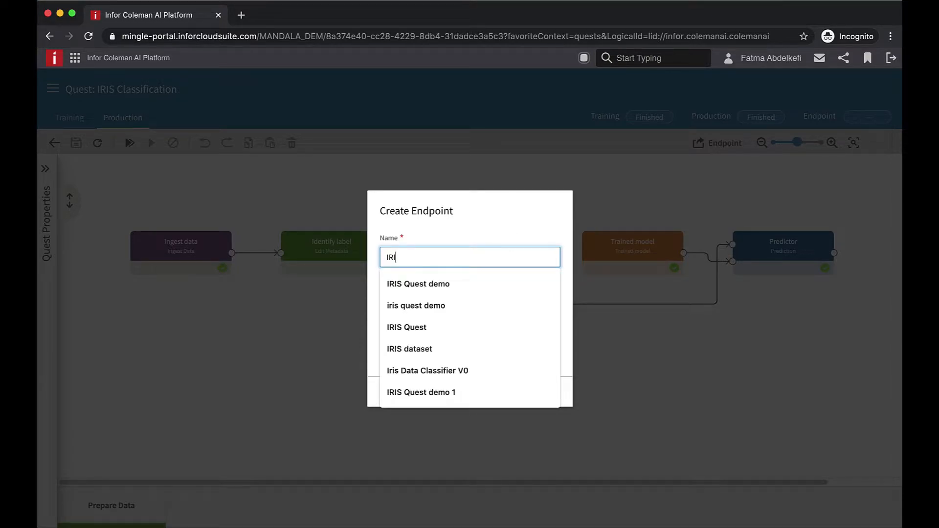
type("S Cla")
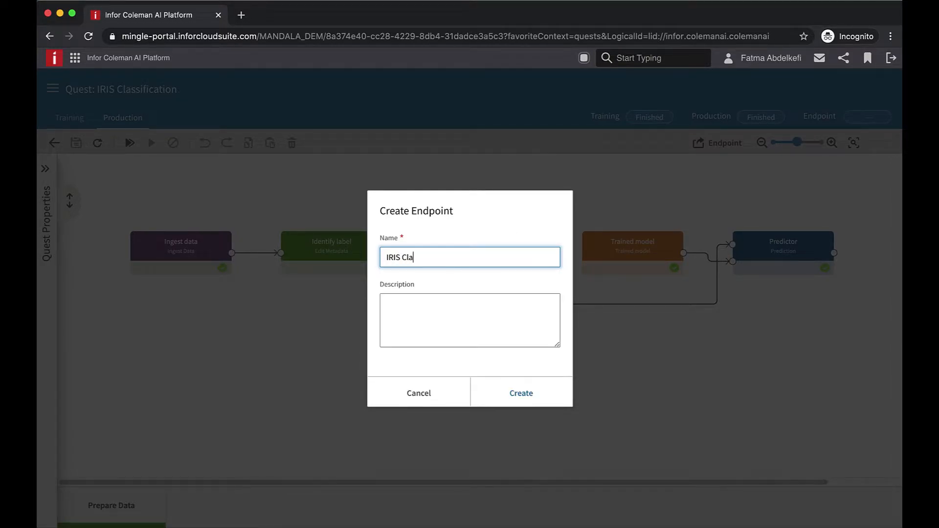
type("ssification")
left_click(519, 399)
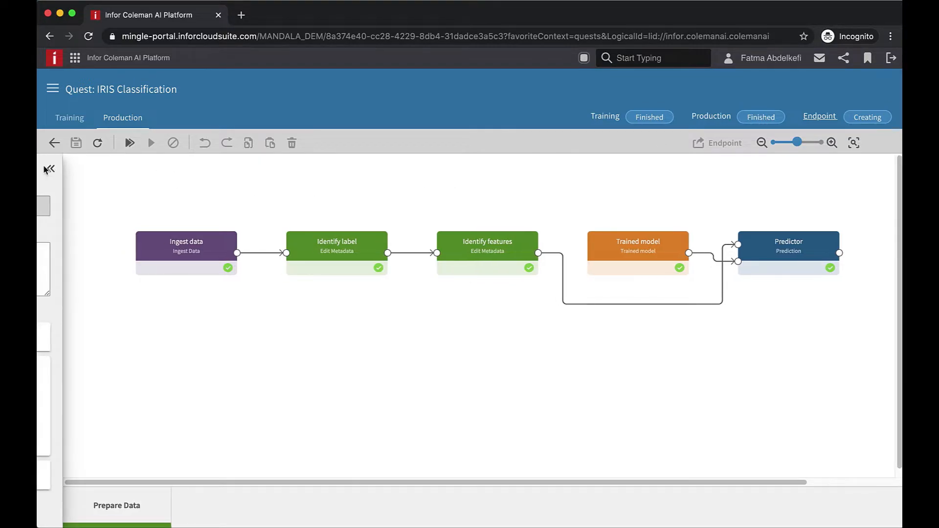
left_click(45, 172)
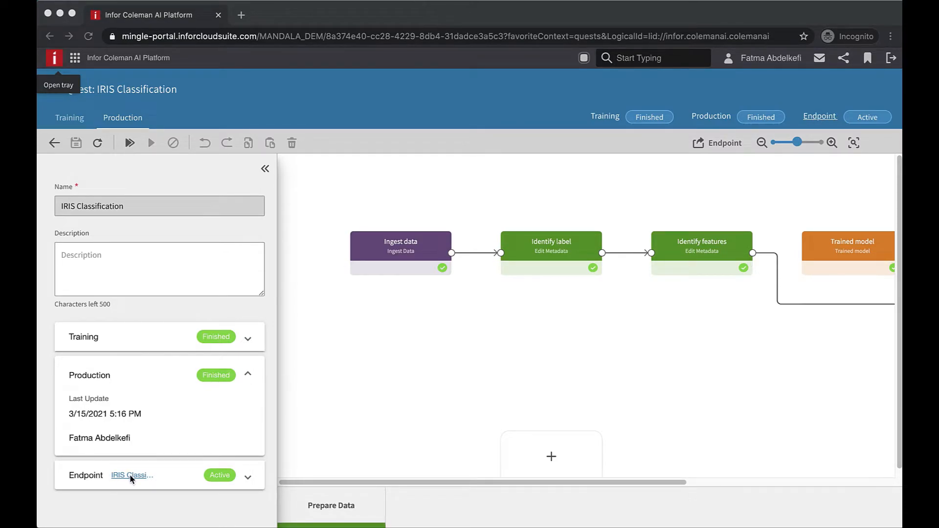
- Open the deployed endpoint and toggle its input between JSON observation and CSV upload
left_click(823, 119)
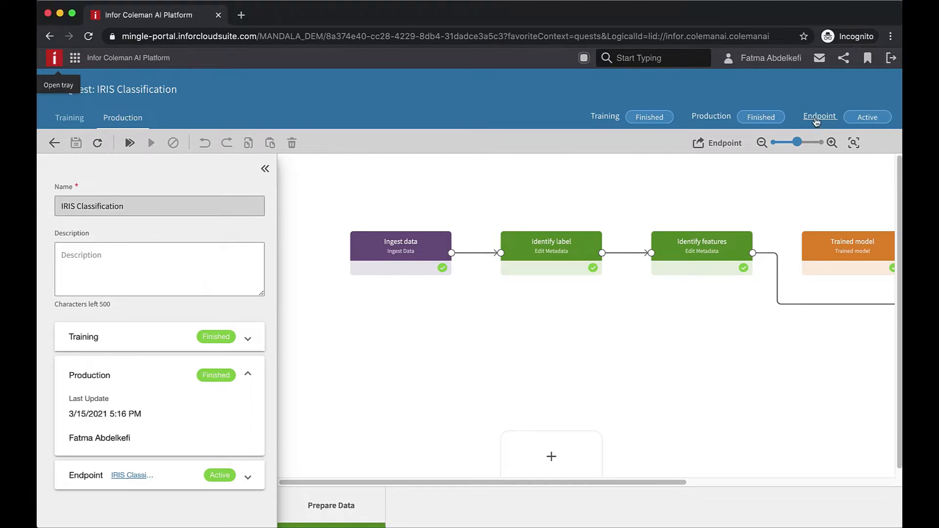
left_click(820, 117)
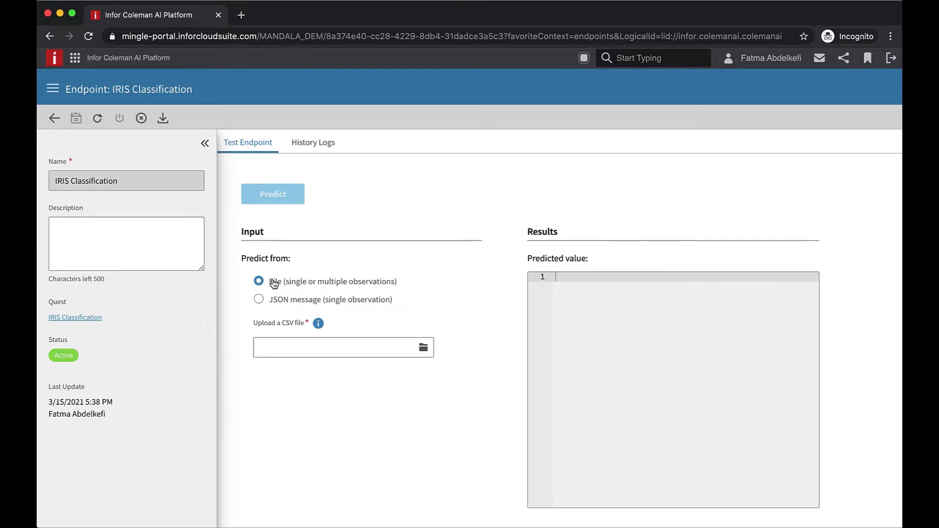
left_click(279, 300)
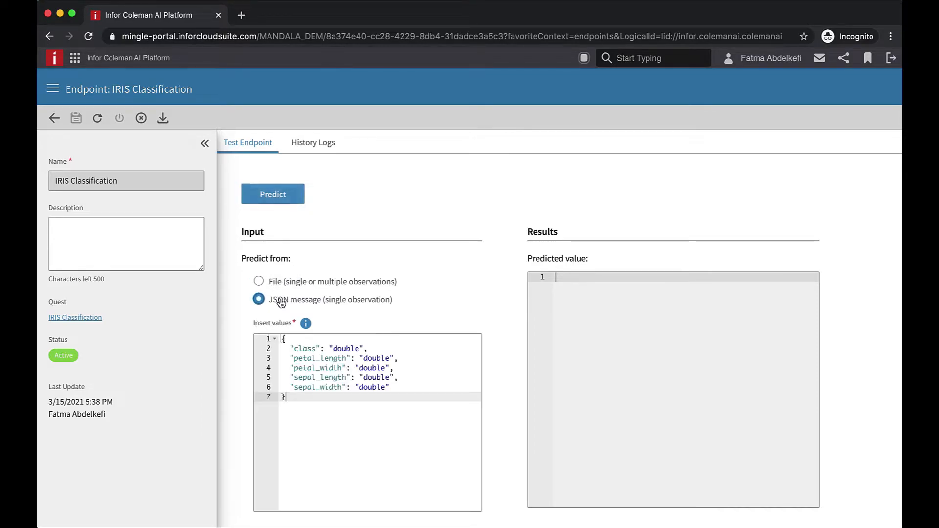
left_click(281, 283)
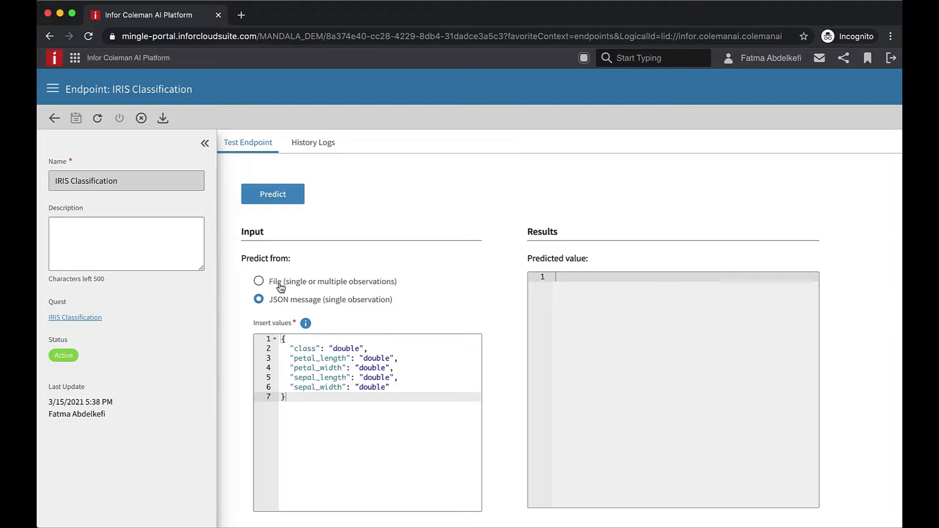
- Go to the Endpoints list and open the IRIS Classification endpoint's test page
left_click(53, 88)
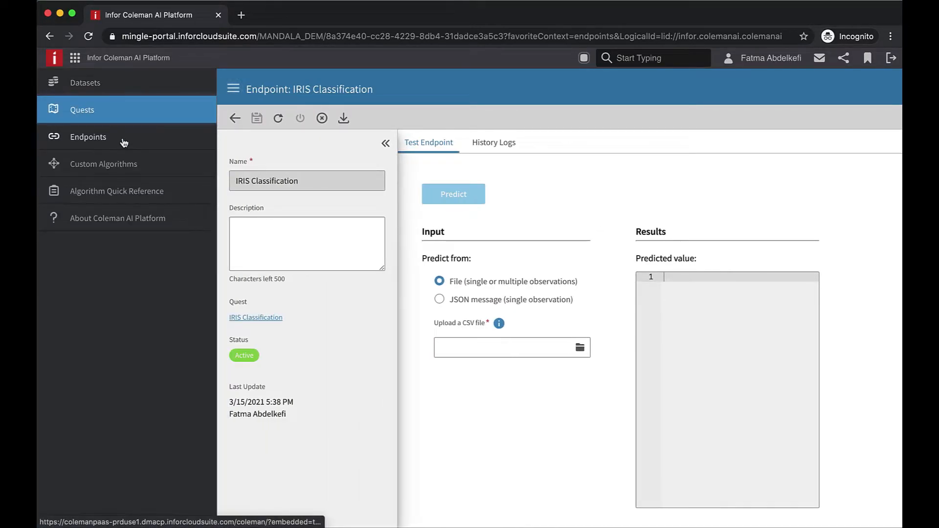
left_click(124, 142)
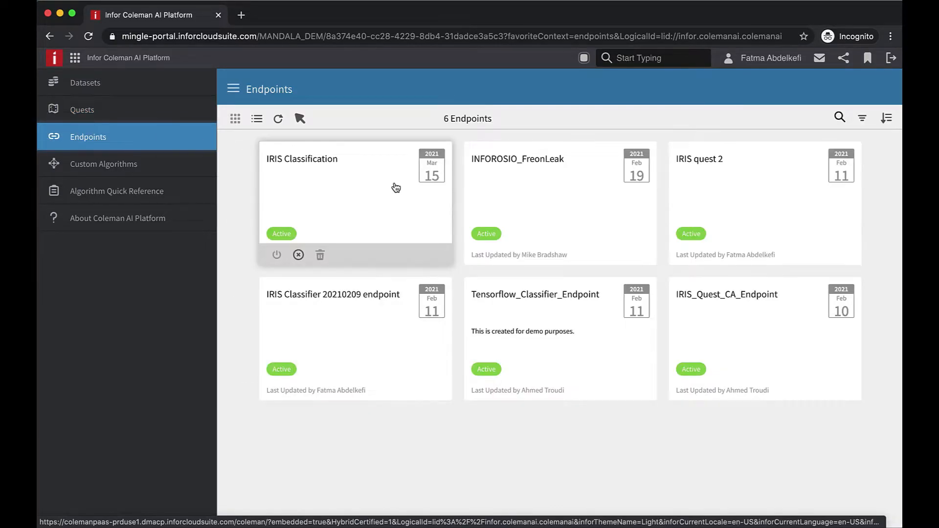
mouse_move(409, 353)
mouse_move(316, 207)
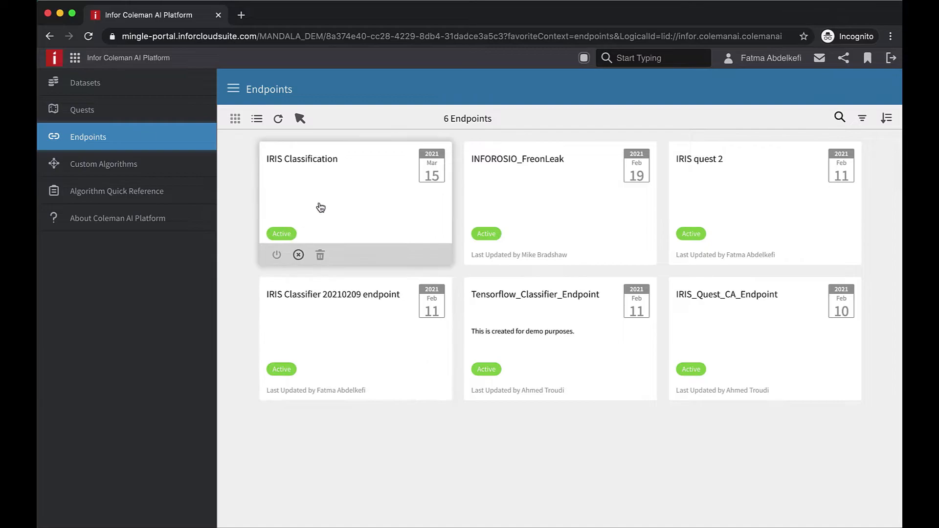
left_click(331, 181)
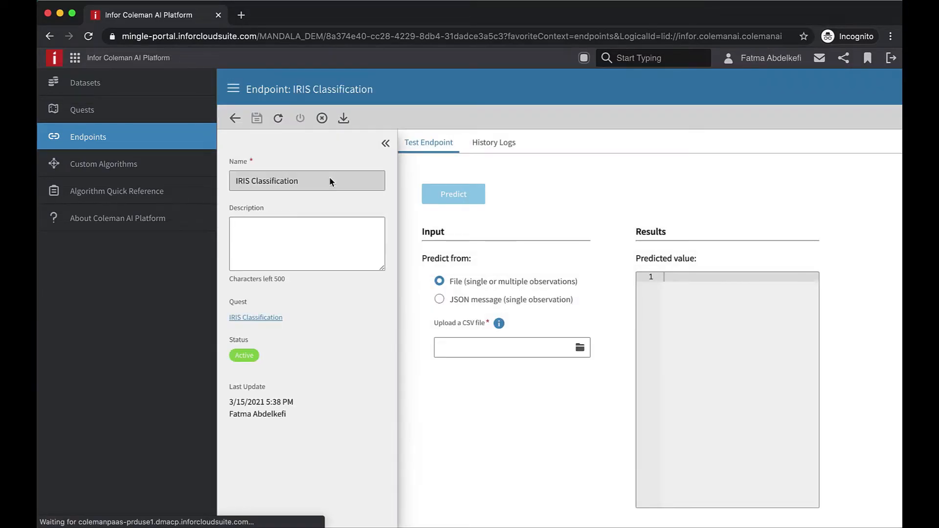
- Switch the endpoint input to a JSON message and clear the class placeholder
left_click(458, 300)
left_click(233, 89)
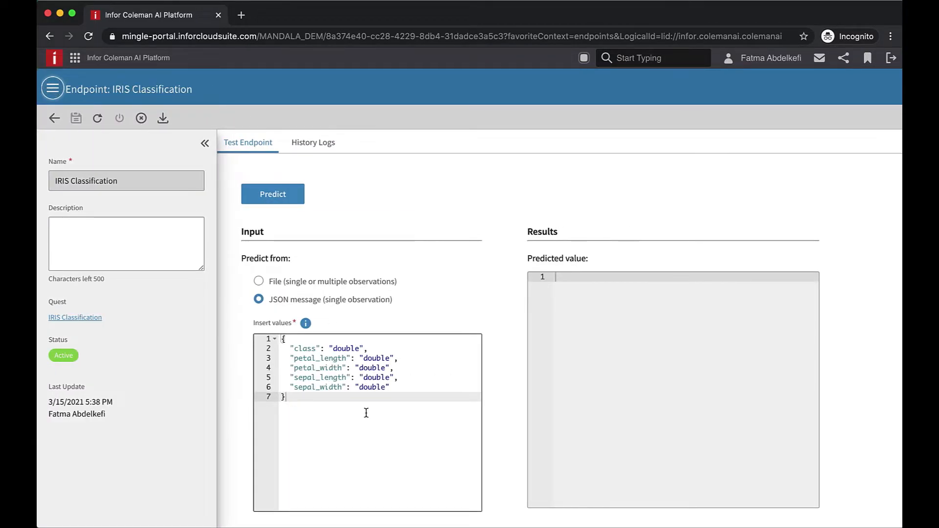
double_click(358, 349)
key("BackSpace")
- Enter petal_length 1, petal_width 2.1, sepal_length 1, sepal_width 3 and predict class 2.0
left_click(383, 359)
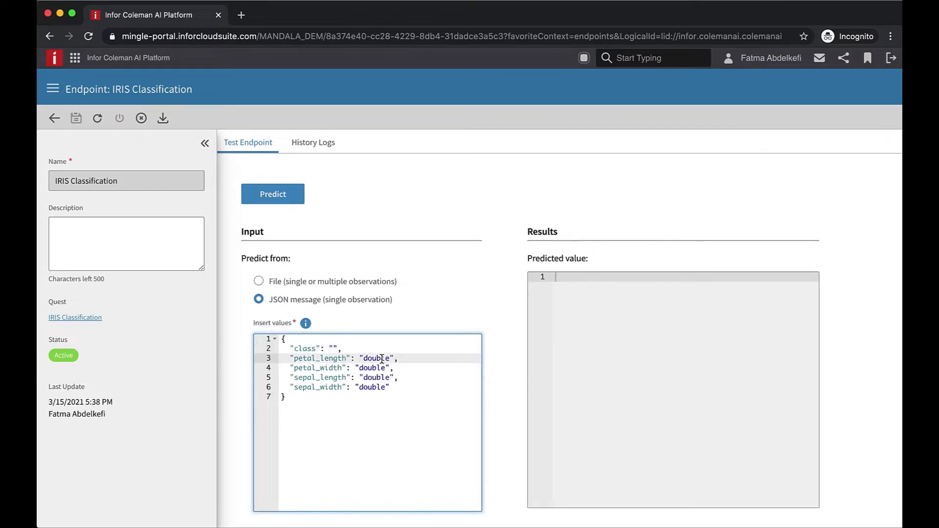
double_click(378, 358)
type("1")
double_click(372, 368)
type("2.1")
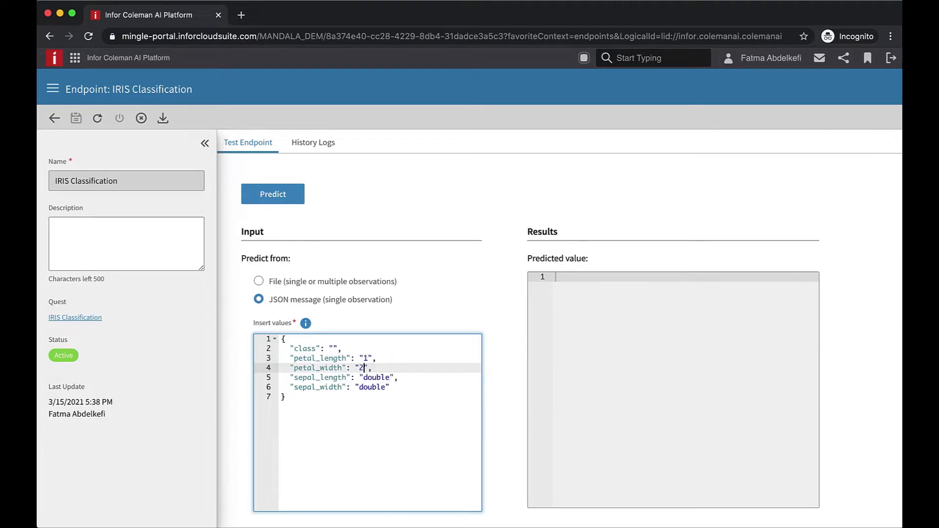
double_click(374, 378)
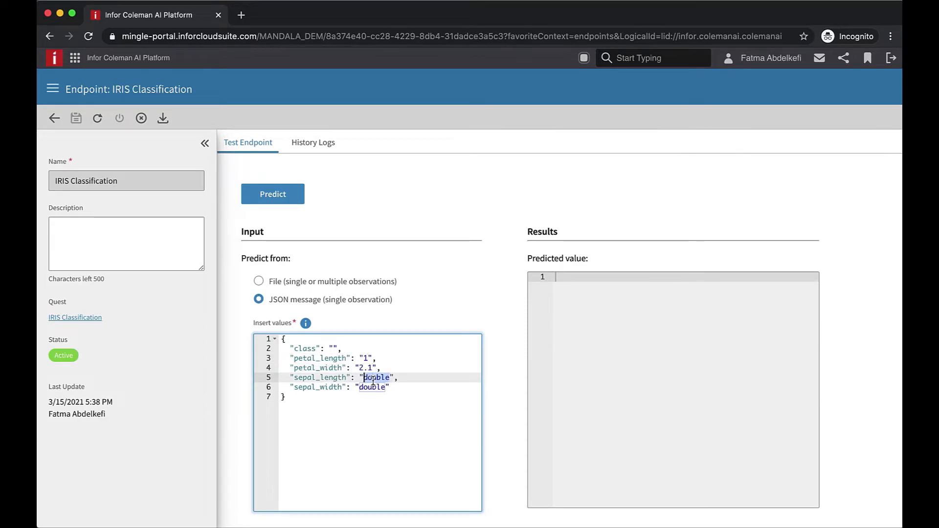
type("1")
double_click(372, 388)
type("3")
left_click(279, 199)
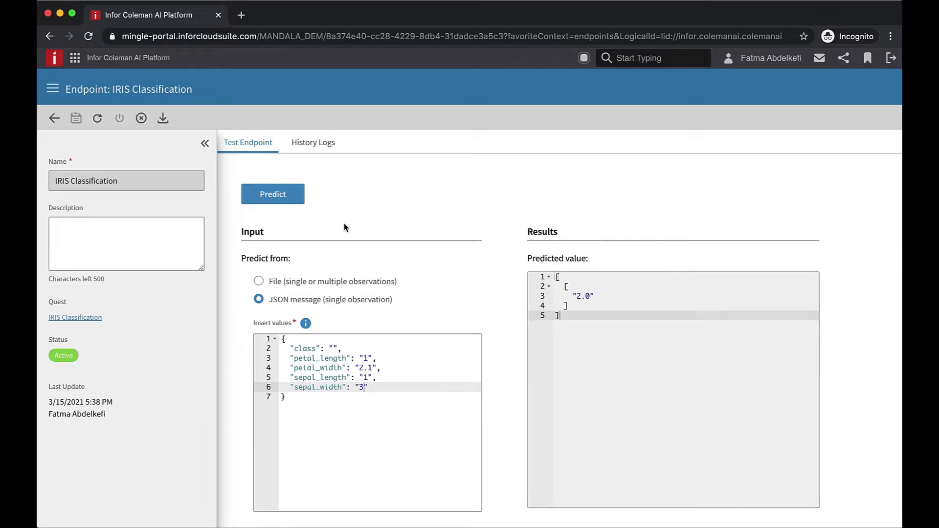
left_click(76, 63)
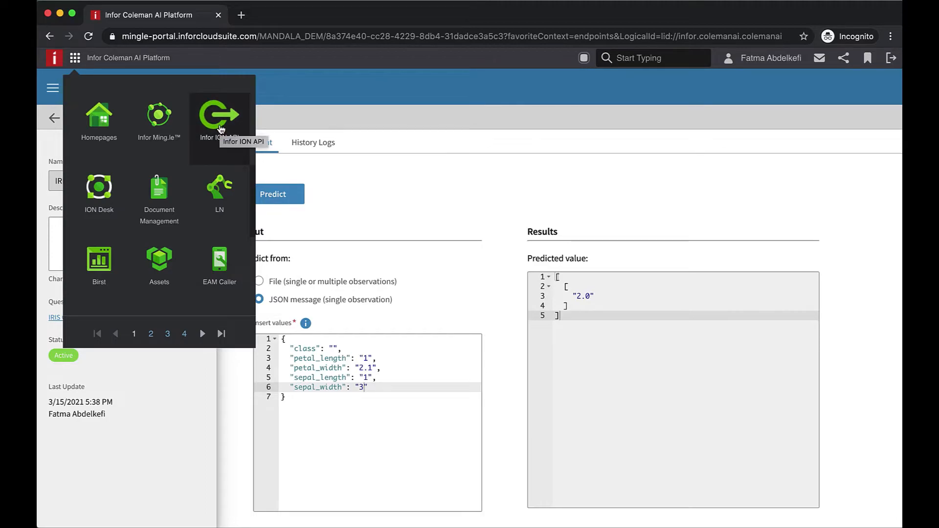
- In ION API, open the Coleman AI Platform API docs and expand POST /v1/endpoints/{endpoint}/prediction
left_click(221, 128)
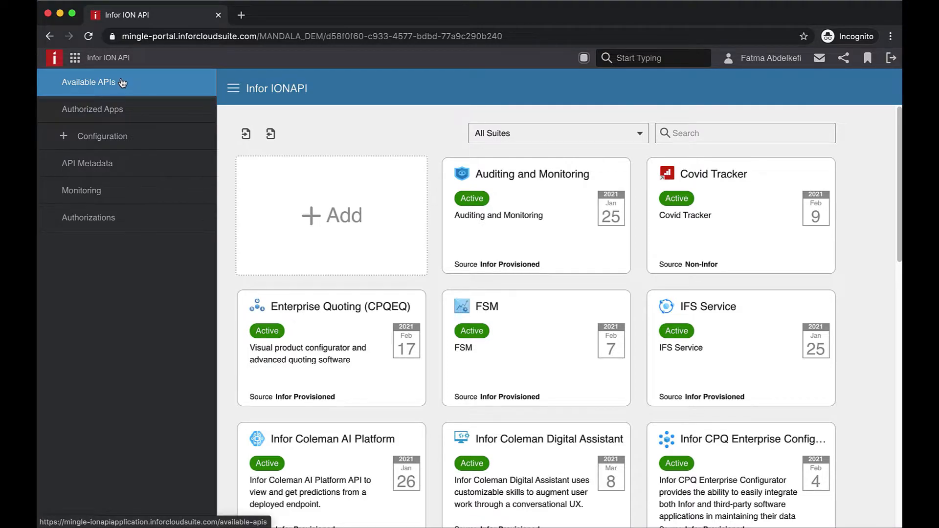
scroll(399, 252, "down", 3)
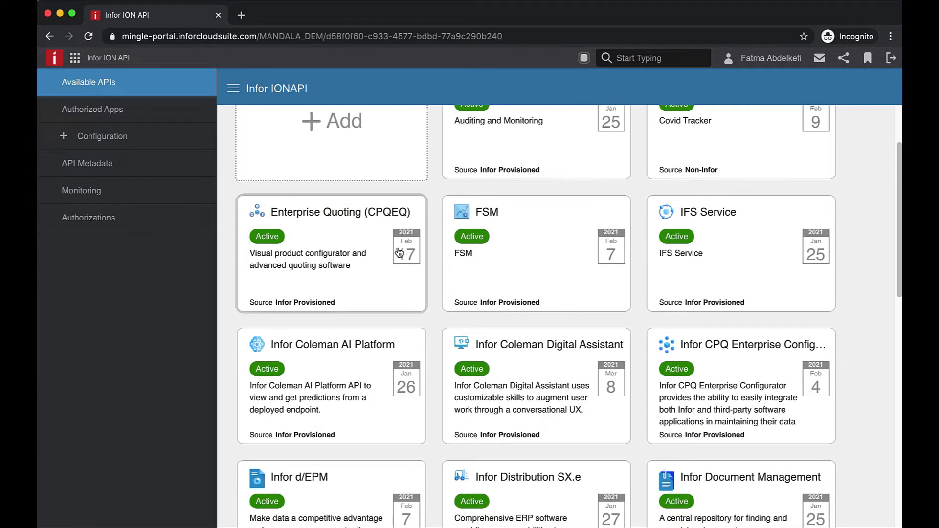
scroll(399, 252, "down", 2)
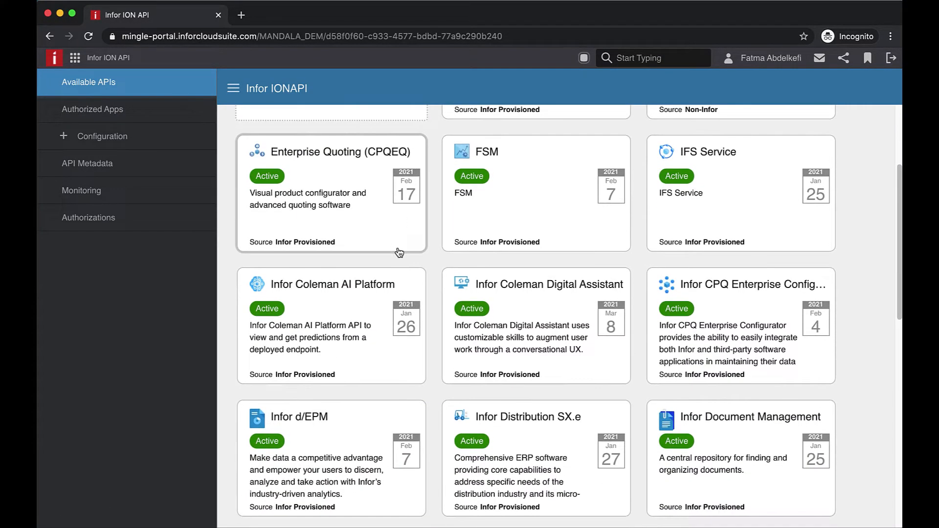
left_click(358, 297)
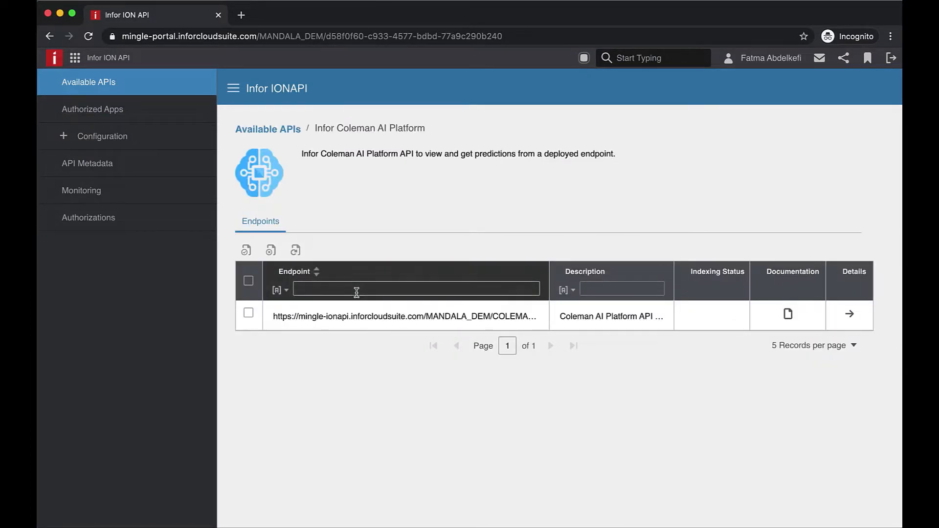
left_click(788, 315)
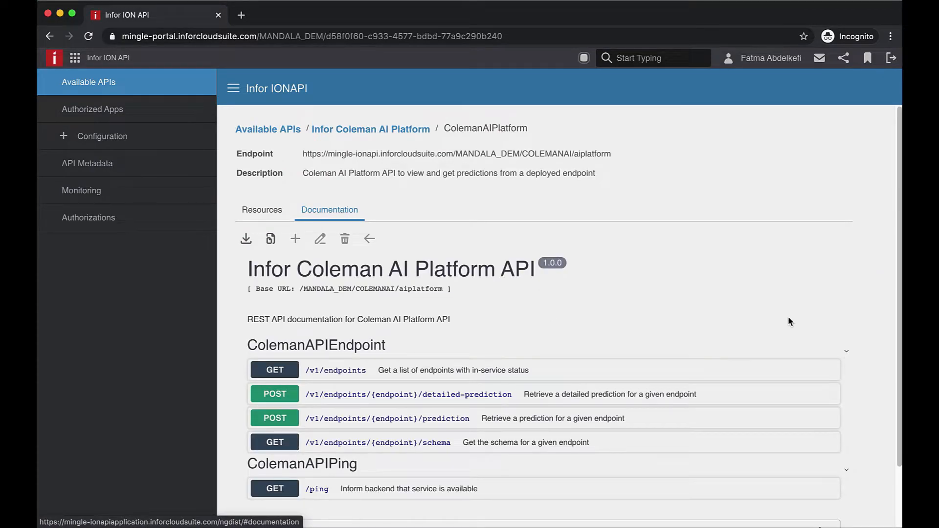
scroll(788, 319, "down", 3)
left_click(273, 349)
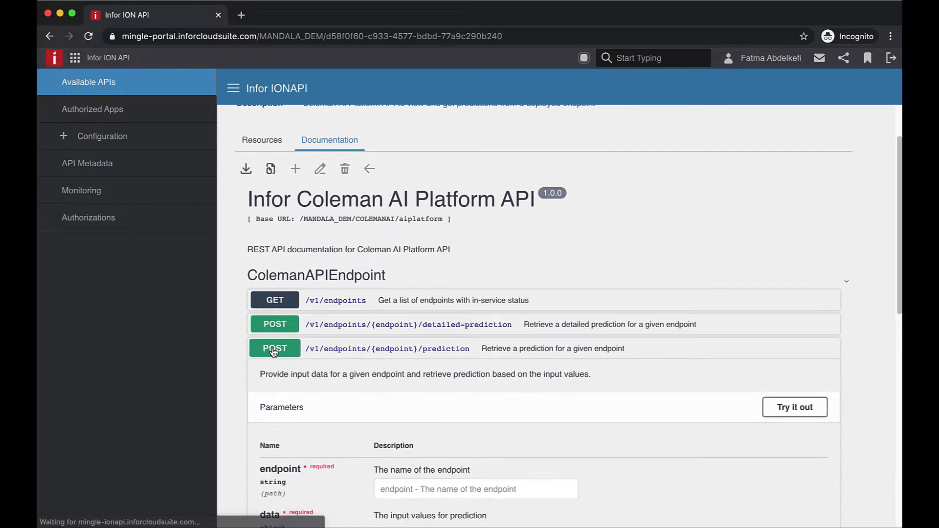
scroll(430, 407, "down", 6)
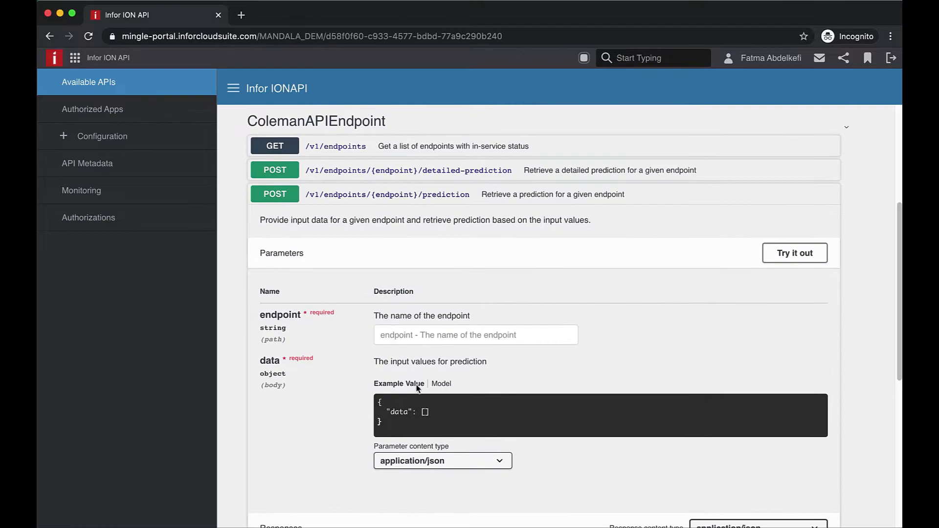
- Make the prediction request editable and enter 'IRIS Classification' as the endpoint
left_click(798, 257)
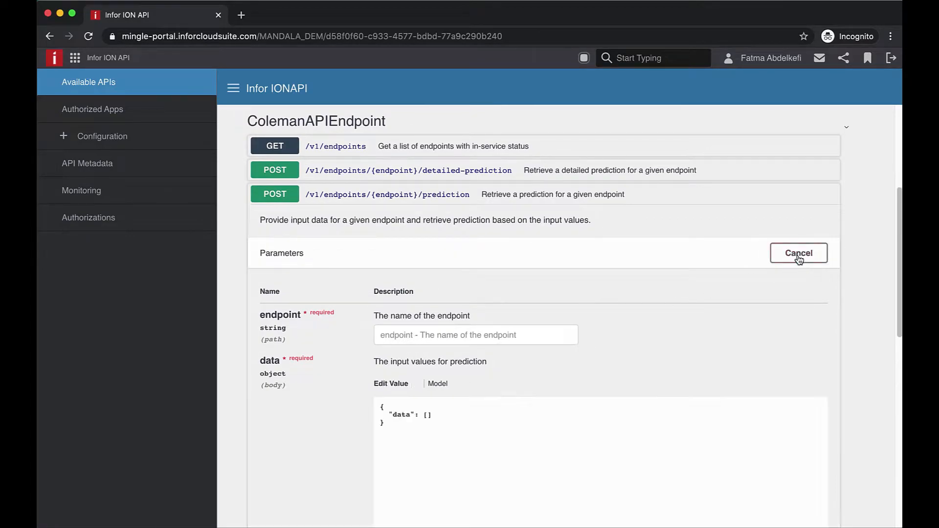
left_click(414, 340)
type("IRI")
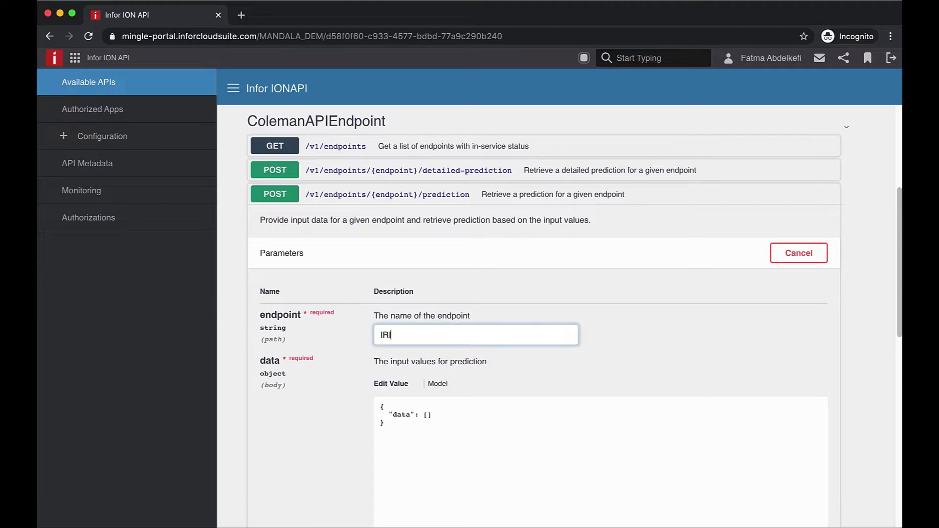
type("S Classification")
- Replace the request body with the three-row IRIS JSON data, including 1, 2.1, 1, 3
left_click(388, 422)
key("super+a")
type("{   \"data\": [ [ \"\", \"1\", \"2.1\", \"1\", \"3\"] ,[ \"\", \"5\", \"4\", \"5\", \"3.5\"],[ \"\", \"4.9\", \"3\", \"1.4\", \"0.2\"] ] }")
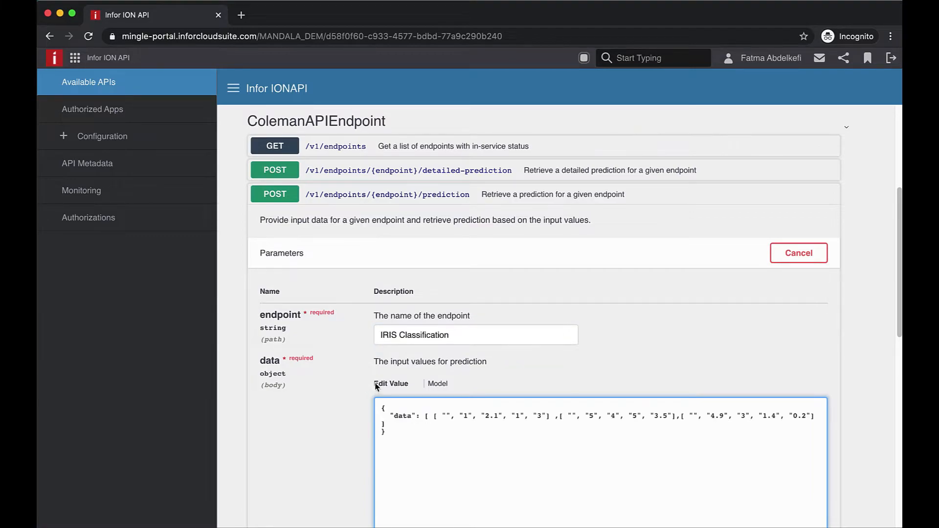
left_click_drag(434, 416, 550, 416)
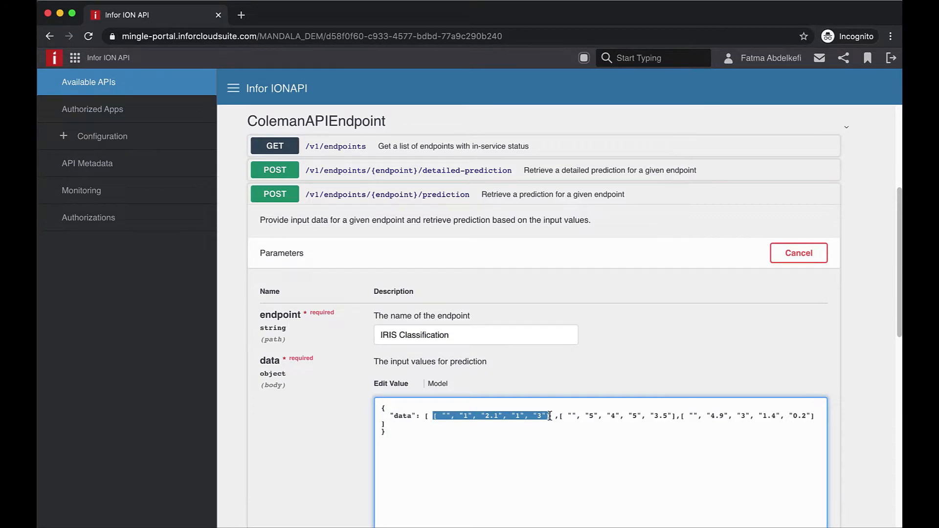
scroll(550, 416, "down", 3)
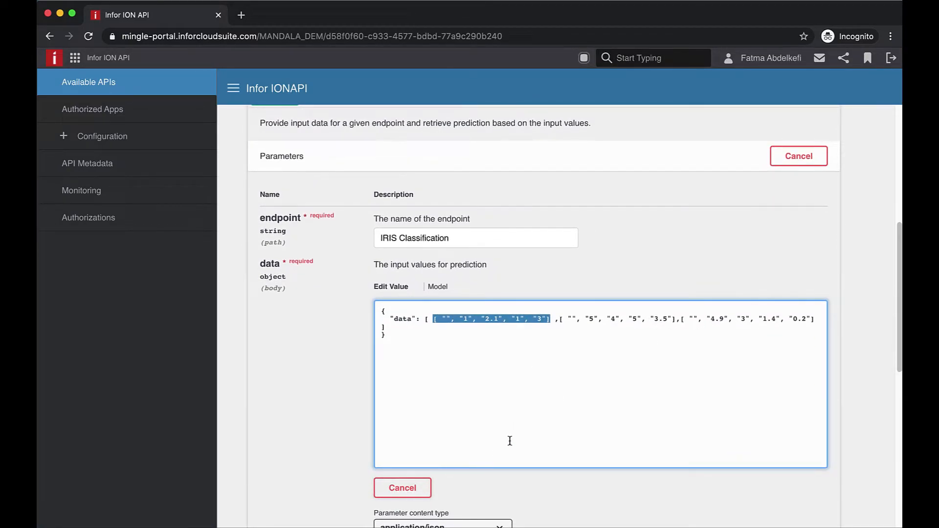
scroll(510, 443, "down", 3)
- Execute the request and check the 200 response predicting classes 2.0, 2.0 and 0.0
left_click(556, 470)
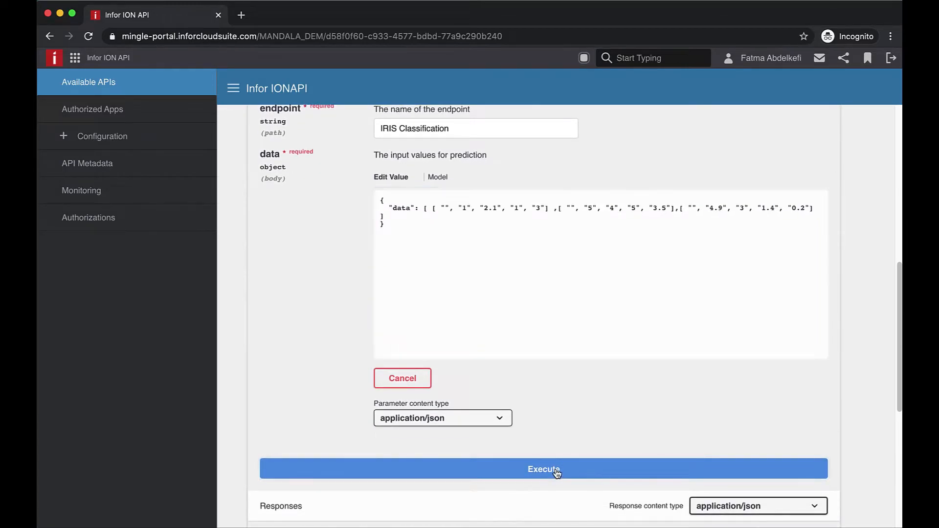
scroll(557, 474, "down", 10)
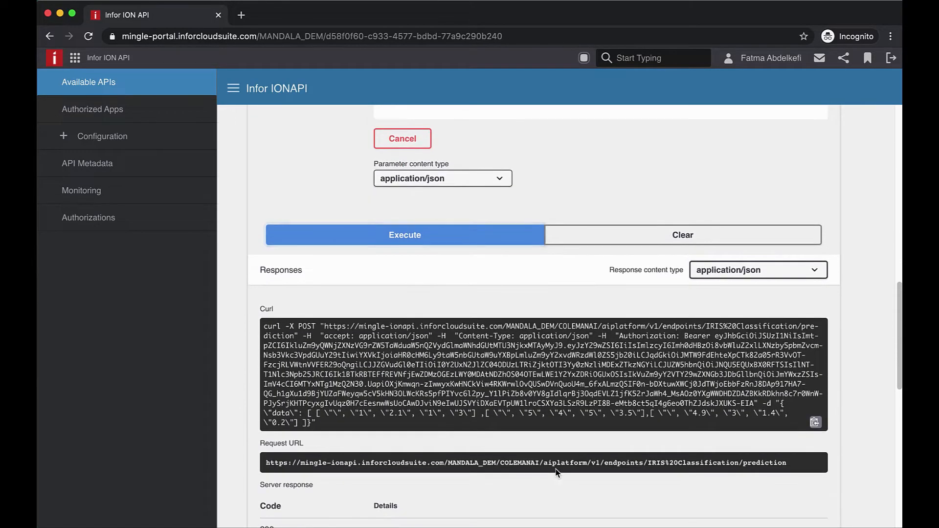
scroll(558, 473, "down", 3)
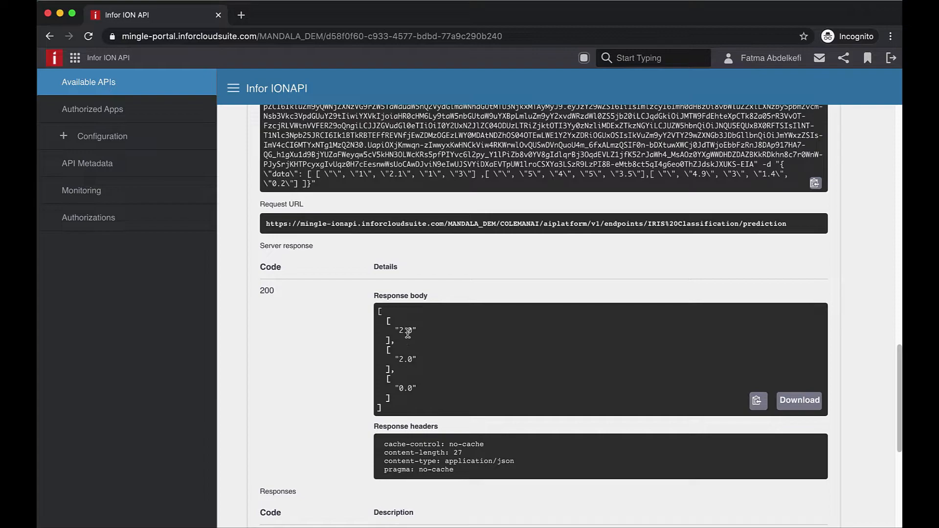
left_click_drag(413, 360, 392, 357)
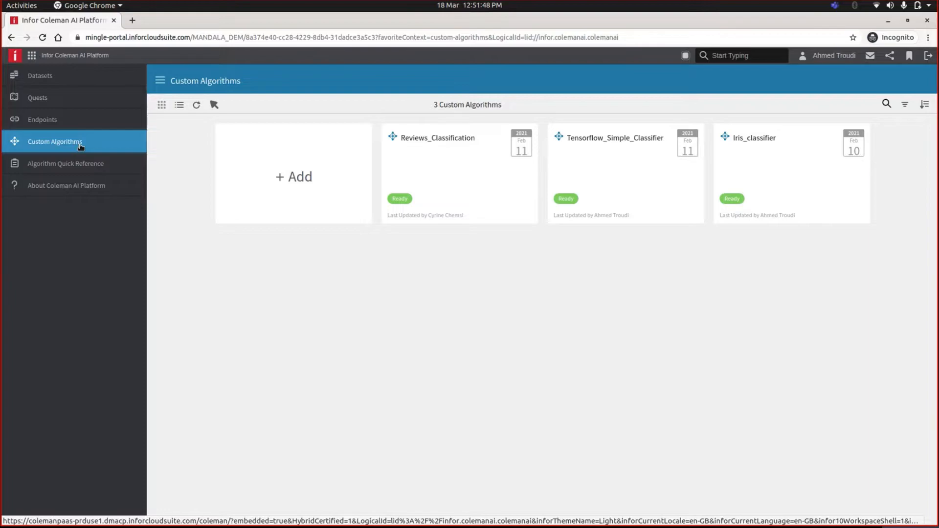
- Add a new Draft custom algorithm, read its Instructions, and download the example algorithm files
left_click(286, 181)
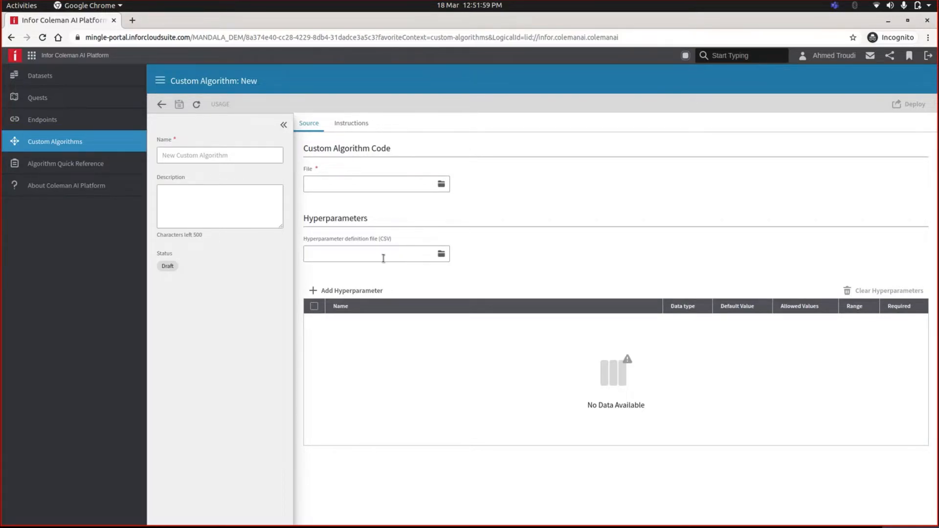
left_click(347, 125)
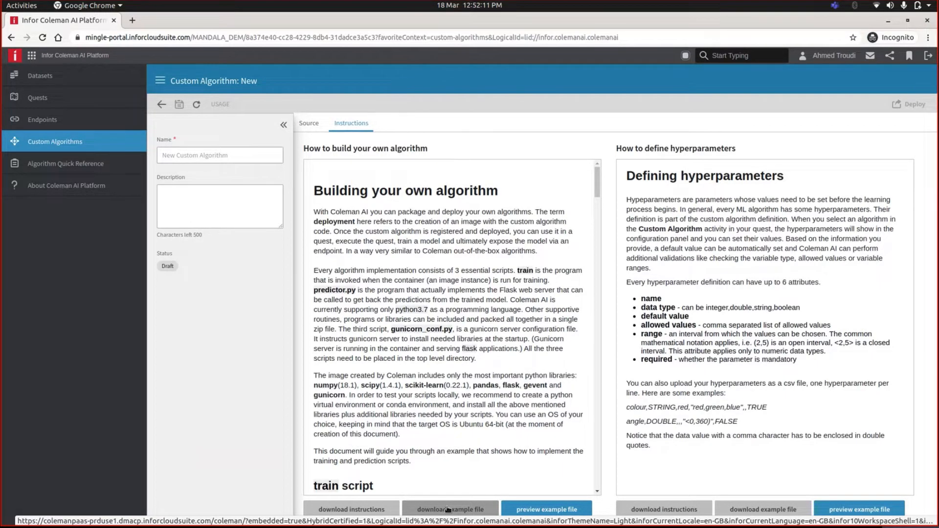
left_click(448, 510)
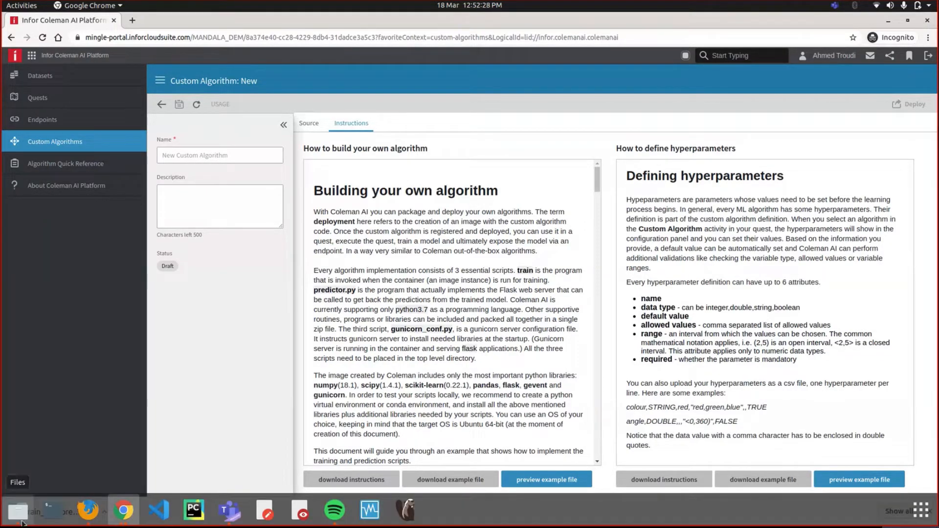
- Browse algorithm_files (train, predictor.py, gunicorn_conf.py), check its dependencies folder, then return
left_click(18, 522)
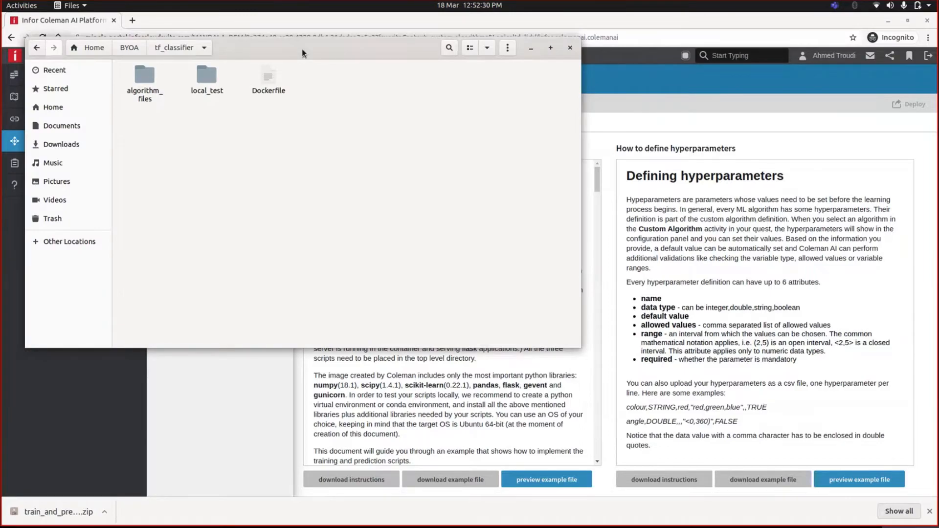
left_click_drag(298, 57, 508, 172)
double_click(348, 203)
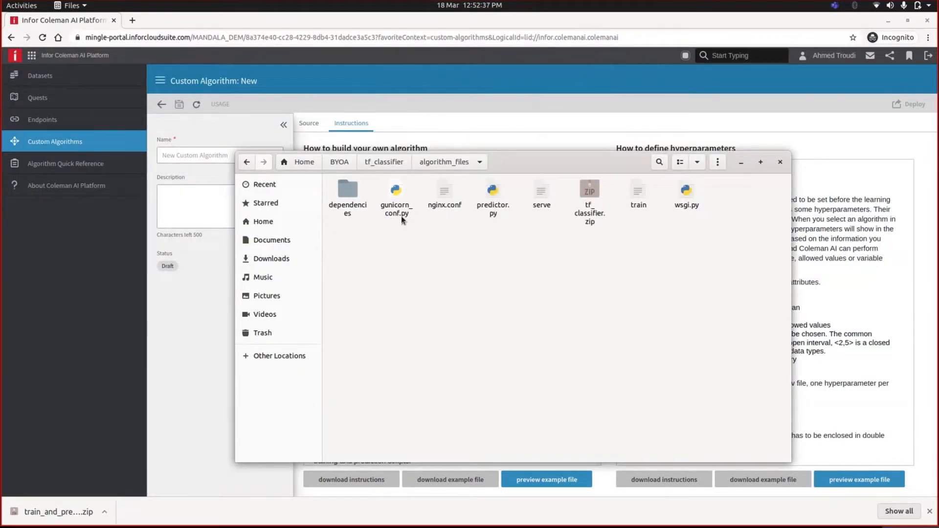
left_click(638, 193)
left_click(495, 217)
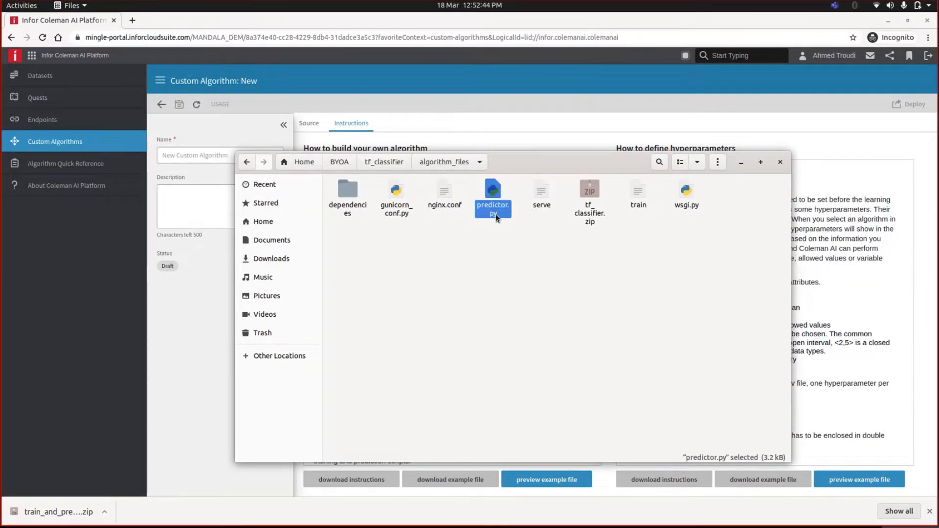
left_click(395, 206)
left_click(390, 236)
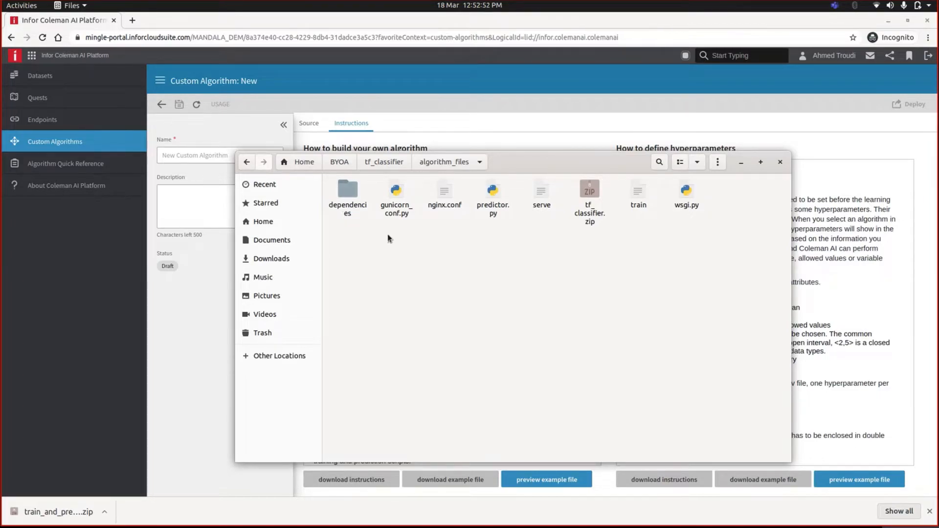
double_click(338, 210)
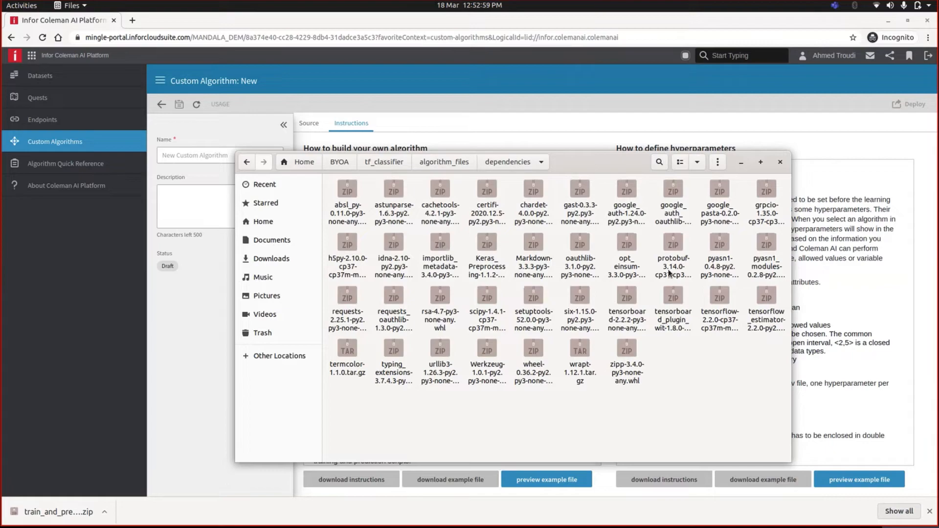
left_click(442, 165)
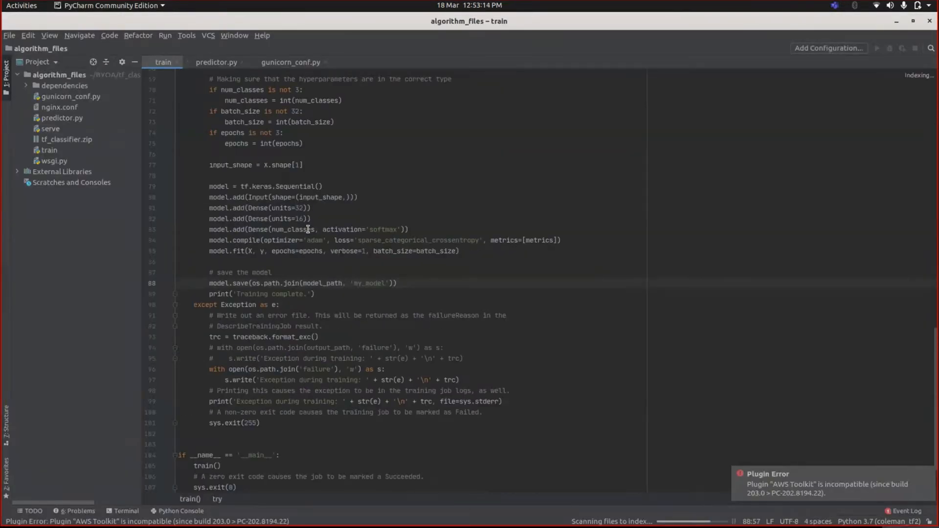
scroll(308, 230, "up", 9)
scroll(303, 230, "up", 2)
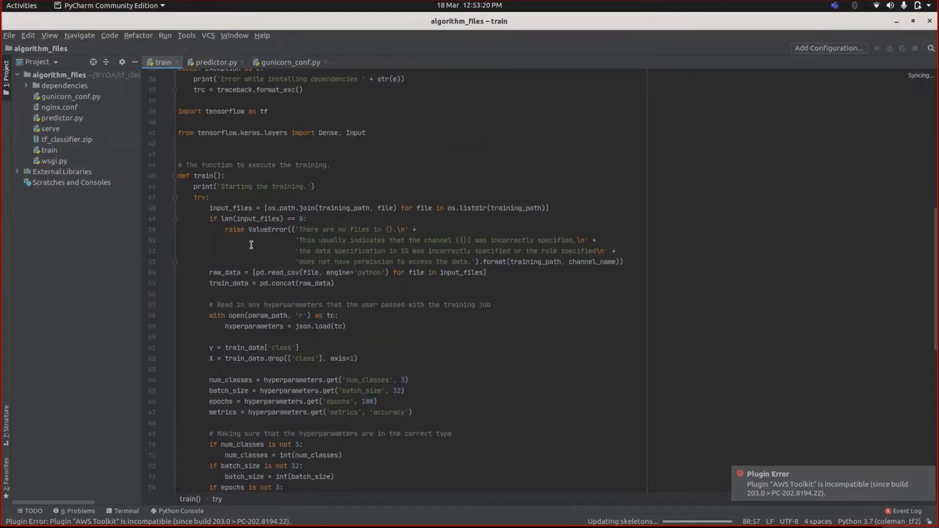
scroll(240, 249, "up", 4)
scroll(236, 252, "up", 3)
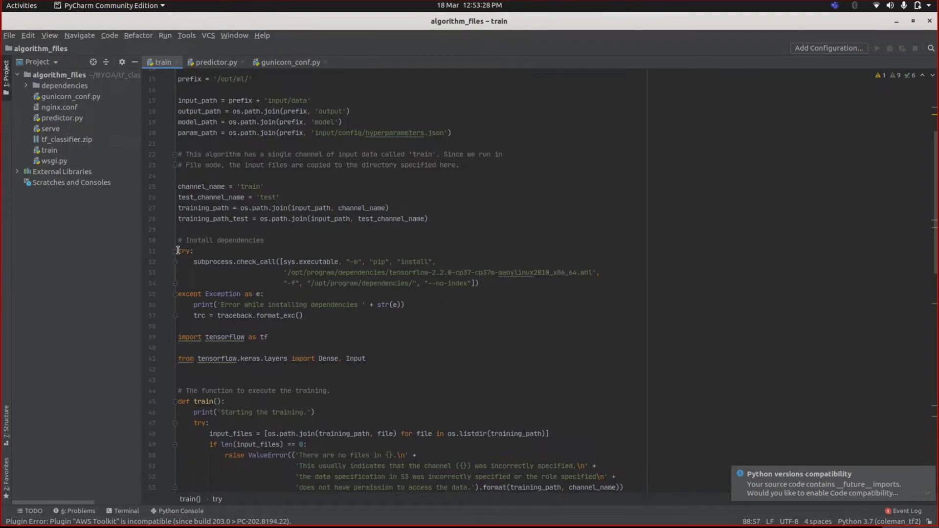
left_click_drag(177, 251, 307, 316)
left_click(308, 315)
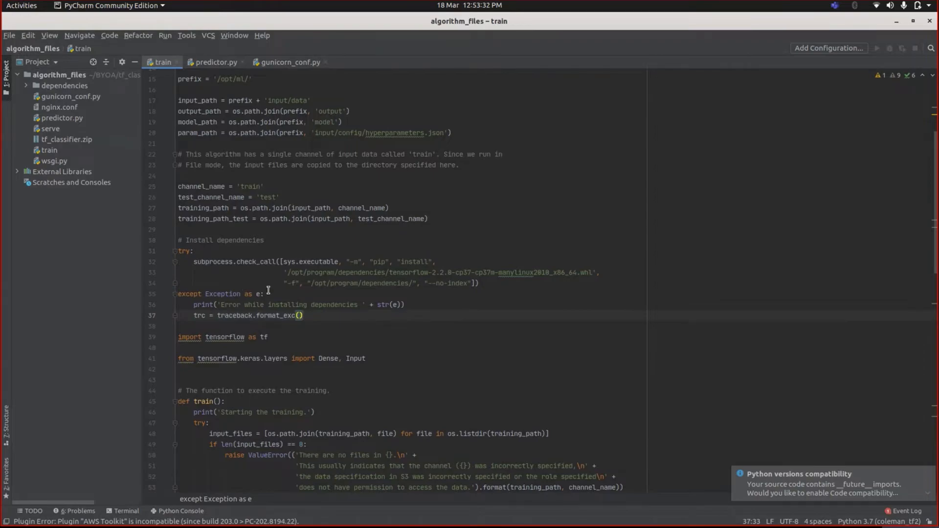
scroll(249, 287, "down", 8)
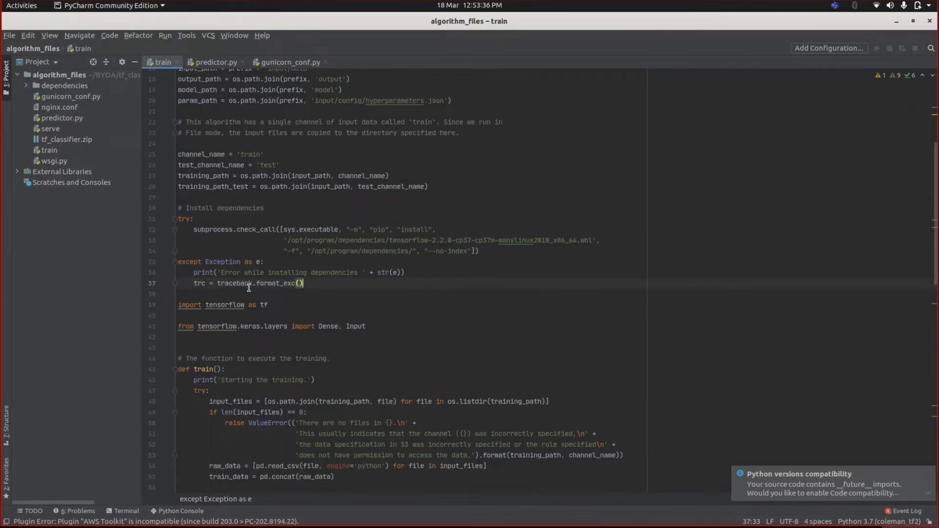
scroll(248, 288, "down", 12)
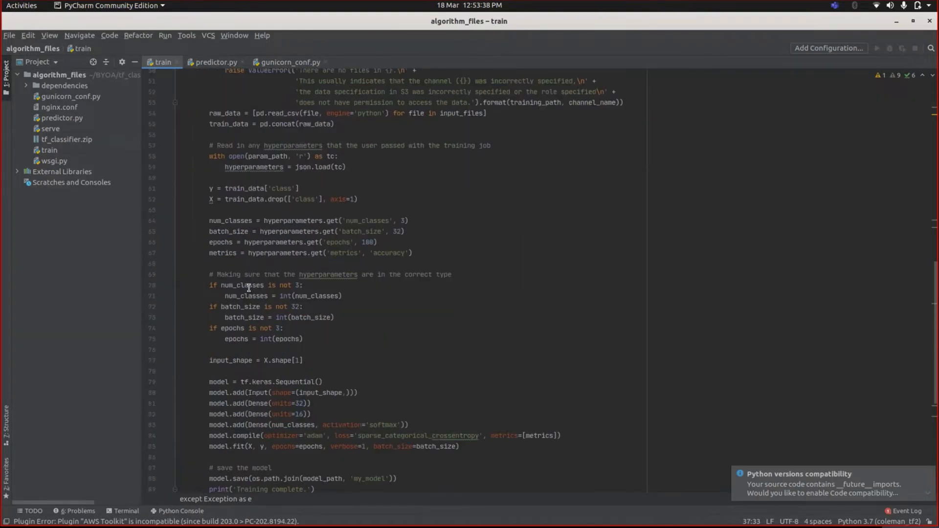
left_click_drag(209, 219, 413, 218)
left_click(410, 218)
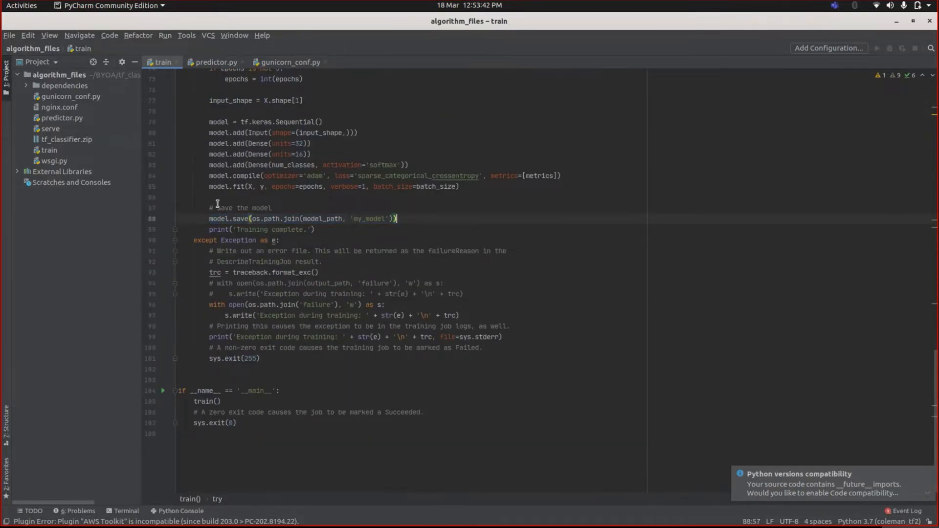
scroll(299, 223, "up", 2)
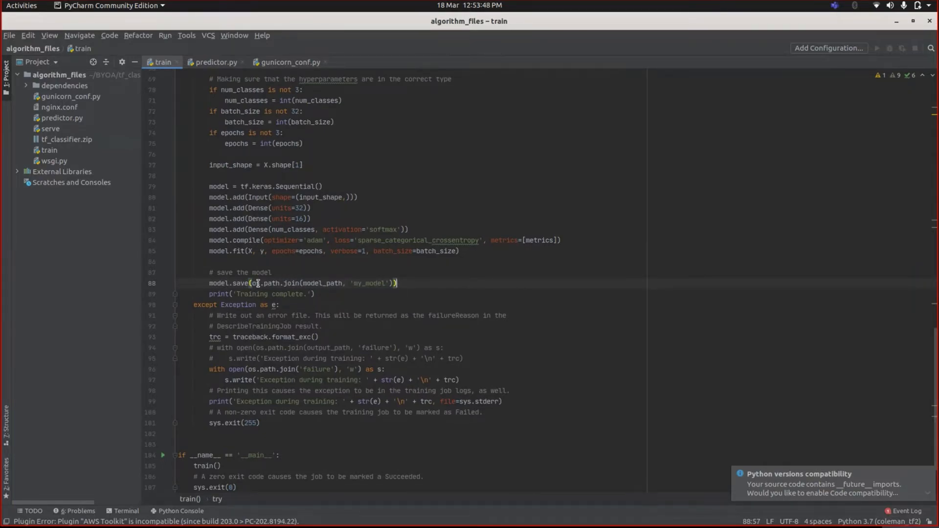
scroll(244, 284, "up", 1)
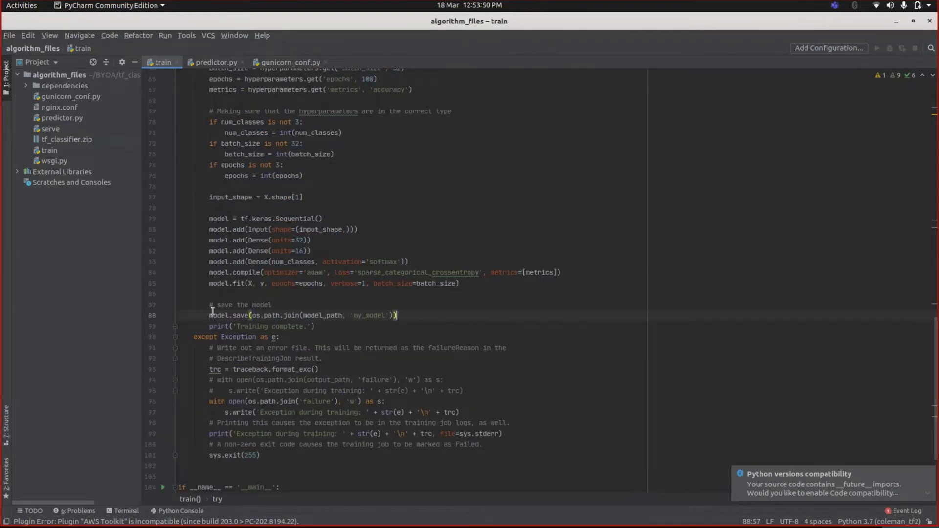
scroll(272, 315, "up", 5)
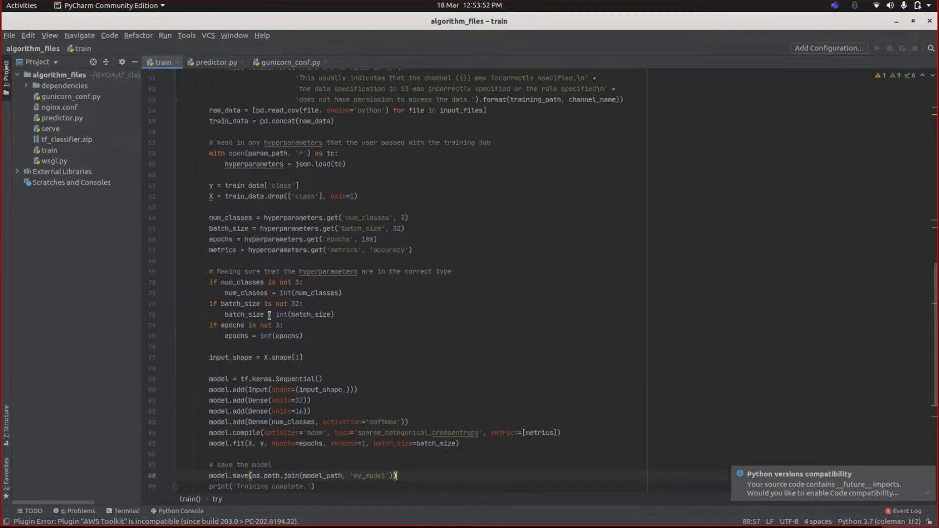
scroll(269, 316, "up", 10)
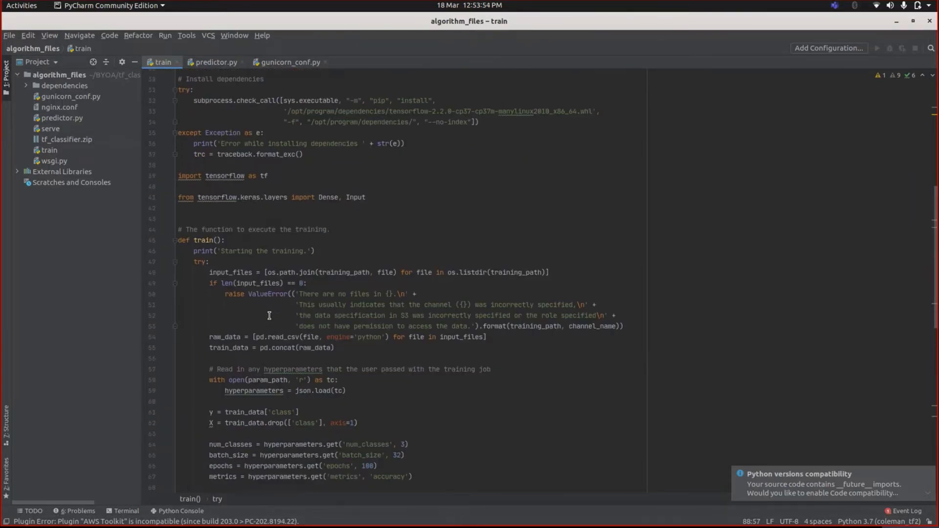
scroll(269, 316, "up", 5)
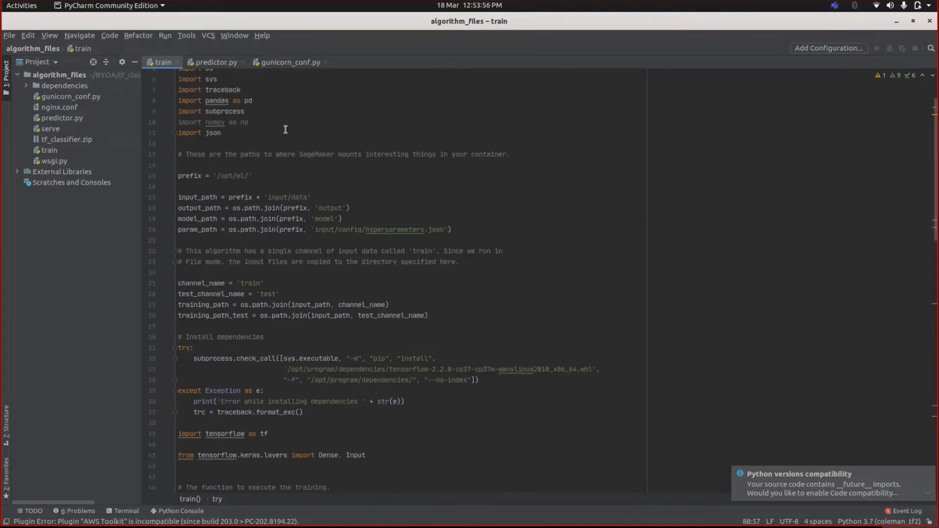
scroll(230, 171, "up", 2)
scroll(265, 289, "down", 2)
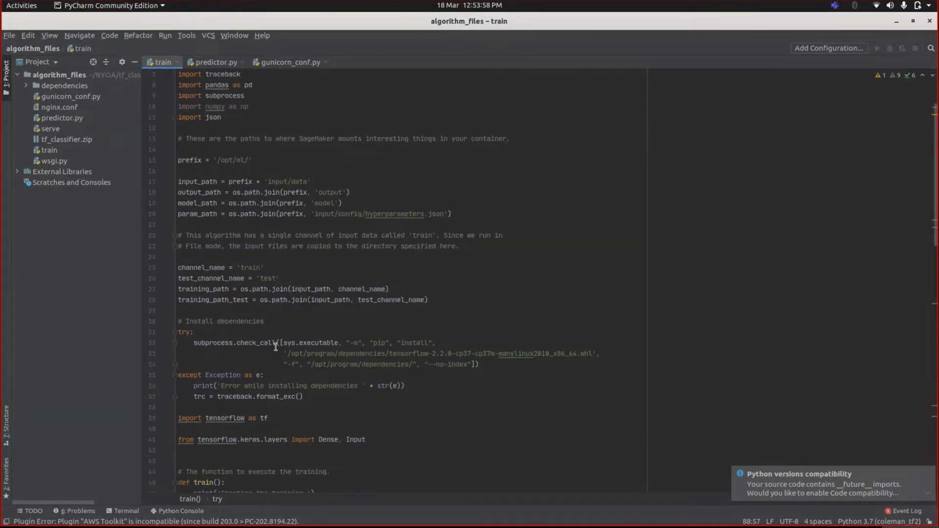
scroll(195, 122, "up", 1)
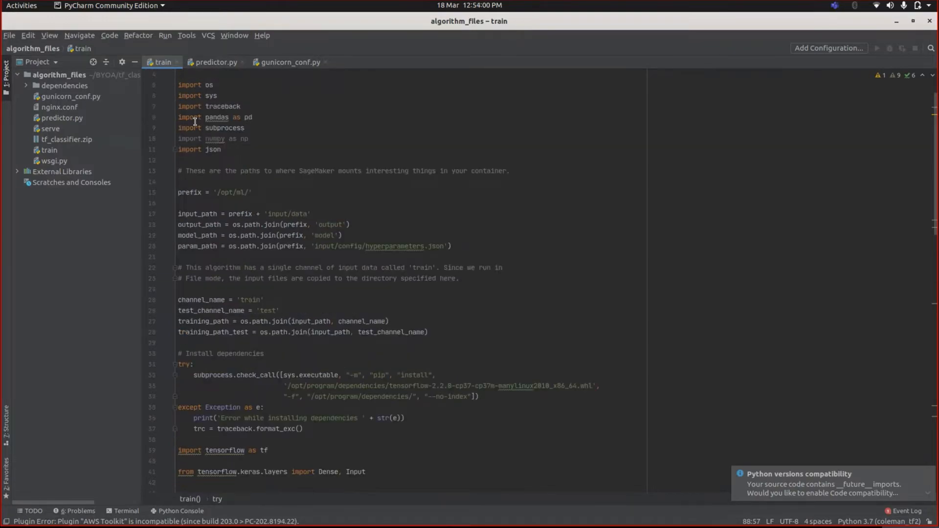
scroll(293, 218, "down", 4)
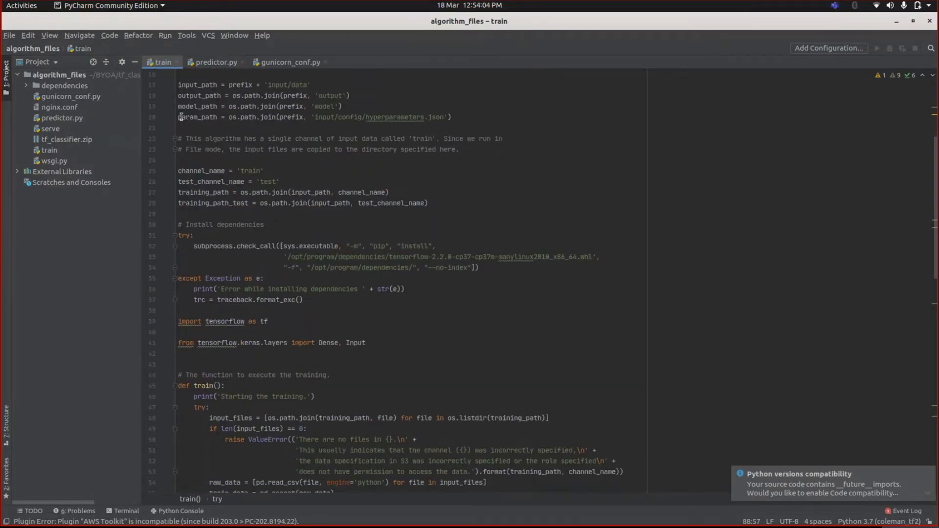
scroll(262, 325, "down", 4)
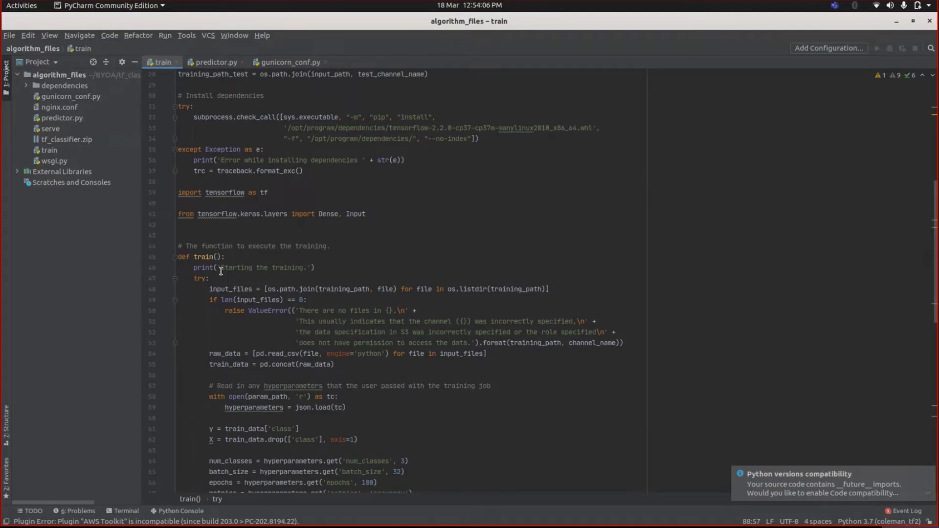
scroll(220, 257, "down", 2)
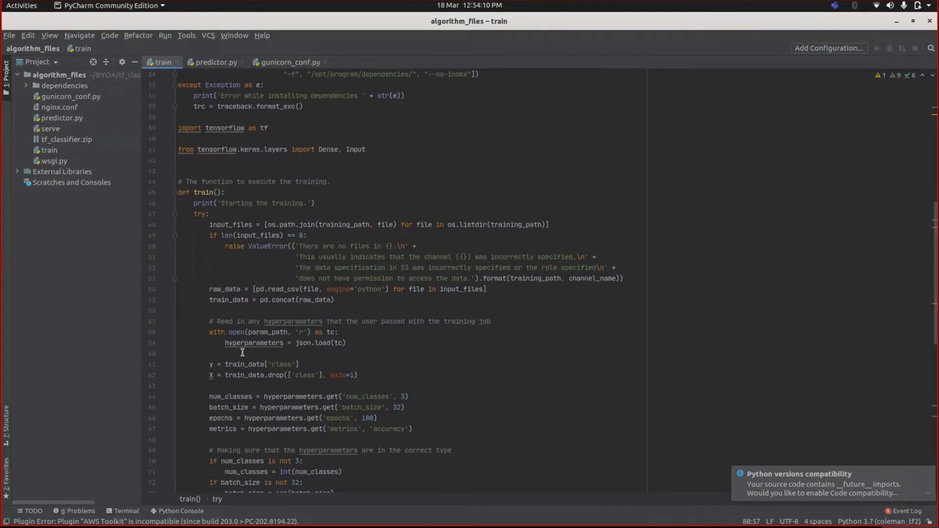
scroll(278, 299, "down", 5)
scroll(211, 306, "down", 3)
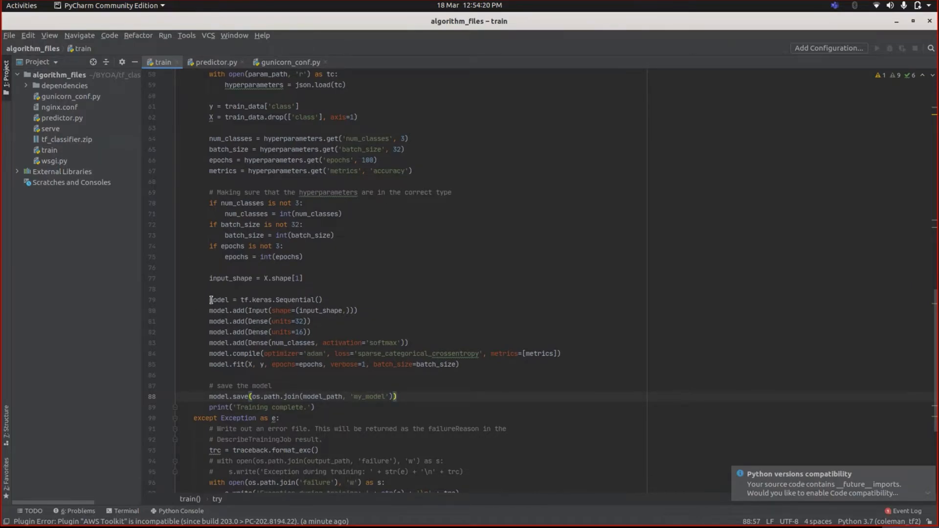
left_click_drag(208, 297, 466, 369)
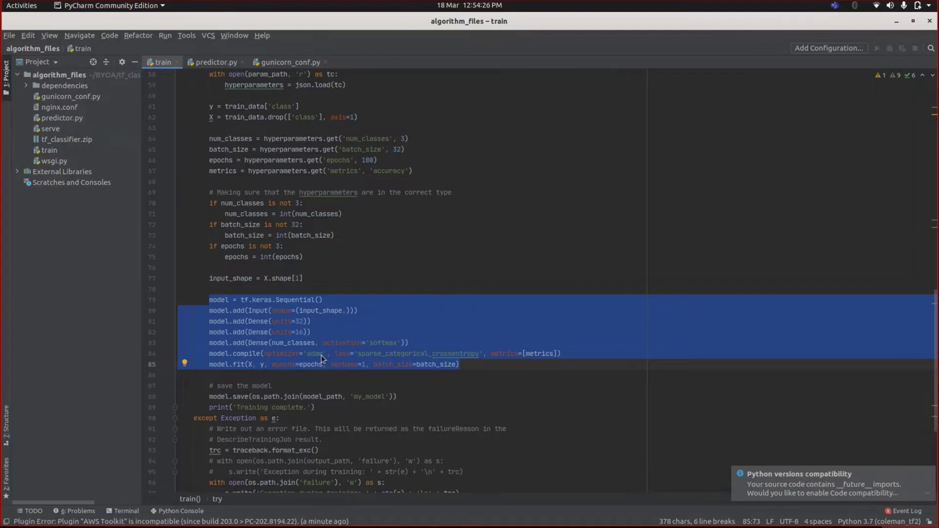
scroll(321, 357, "down", 1)
left_click(264, 342)
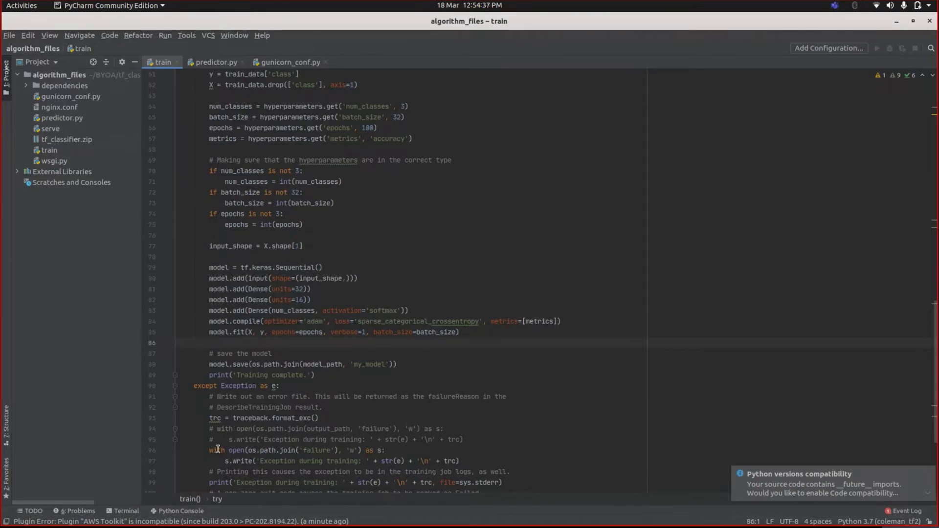
mouse_move(53, 527)
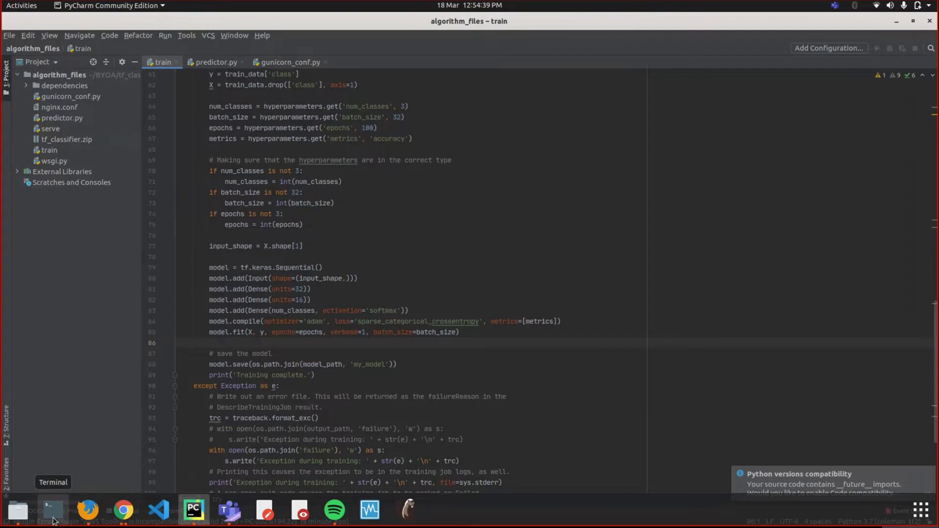
- From Files, go up to tf_classifier and launch Open in Terminal there
left_click(18, 511)
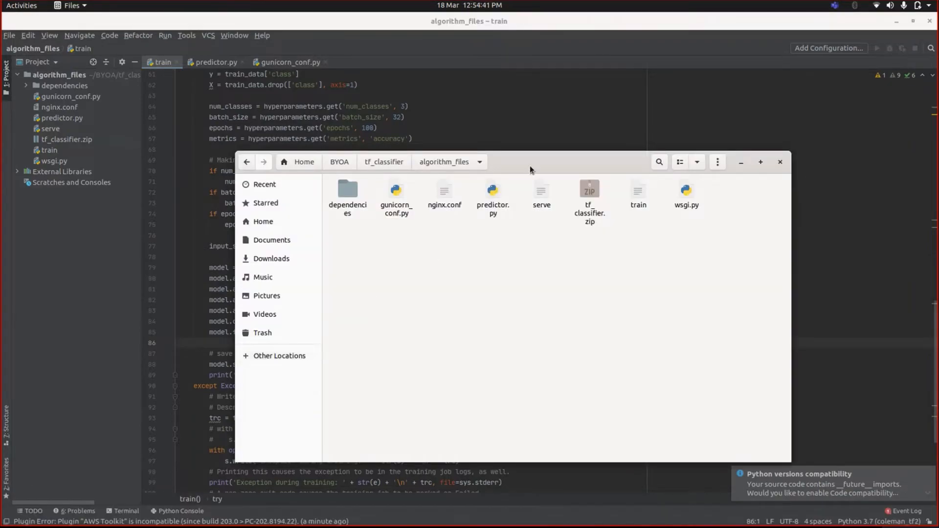
left_click(401, 171)
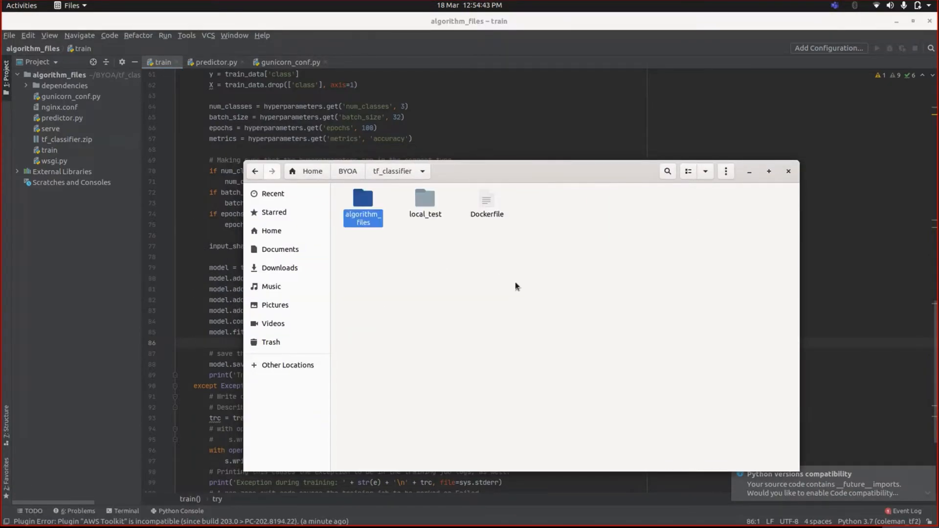
right_click(473, 238)
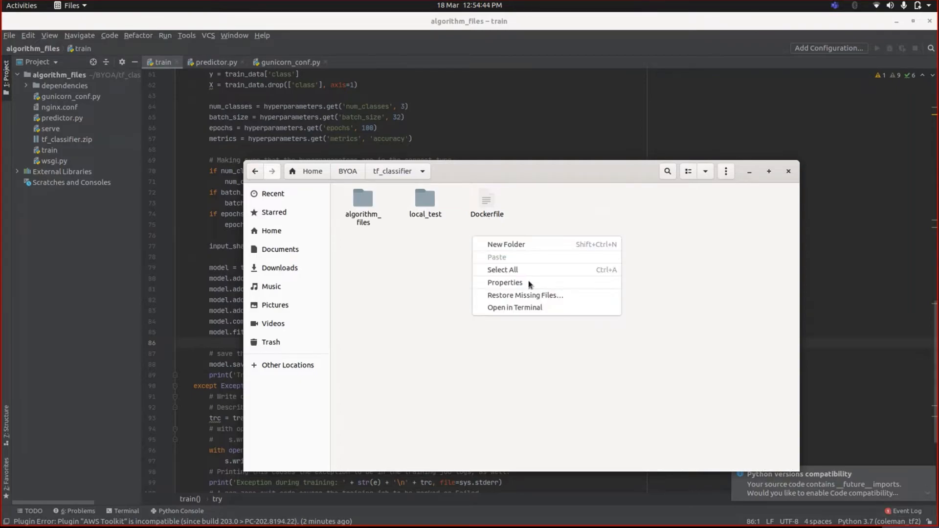
left_click(528, 309)
left_click_drag(228, 46, 508, 241)
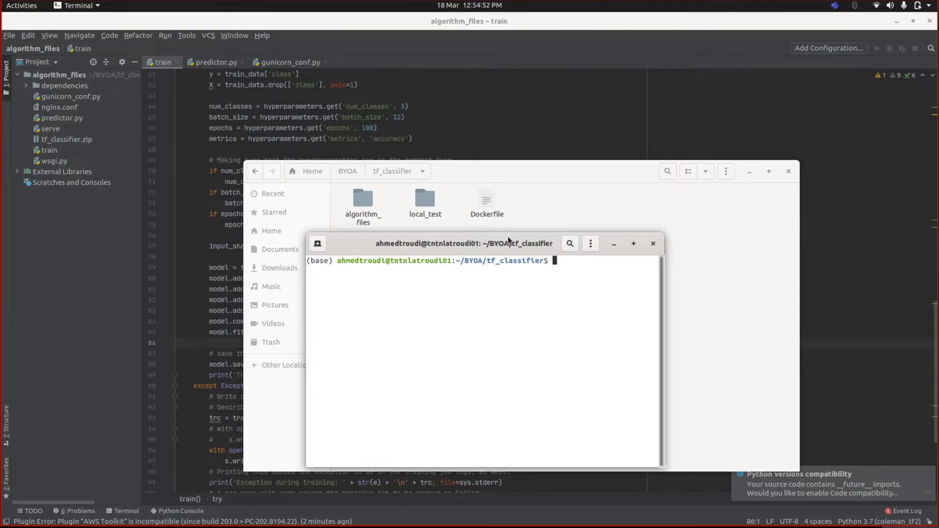
- Run sudo docker build -t 'tf_classifier' . to build and tag the image
type("sudo docker build ")
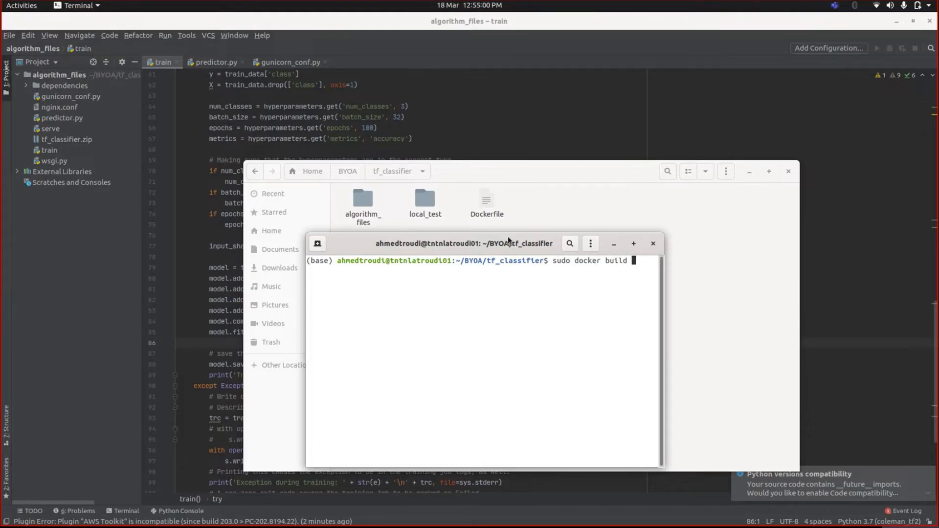
type("-t 'tf_classifier' .")
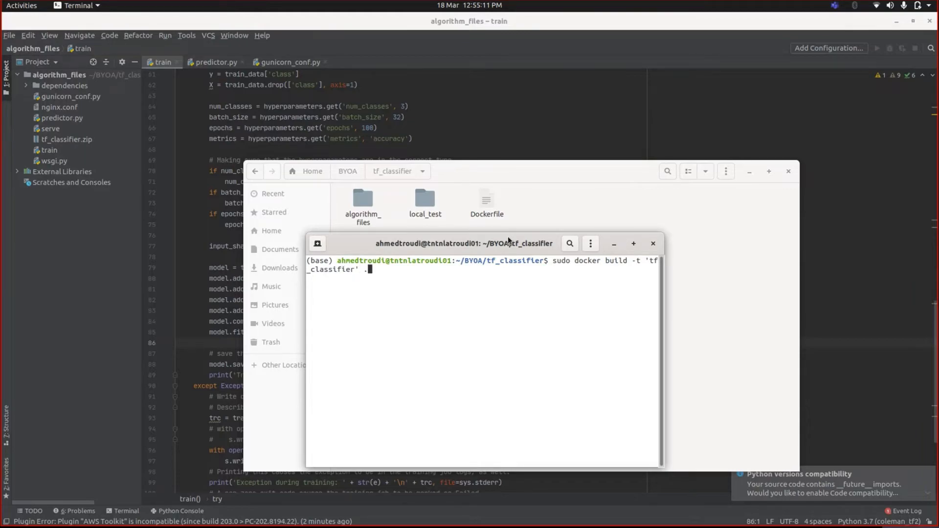
key("Return")
key("Return")
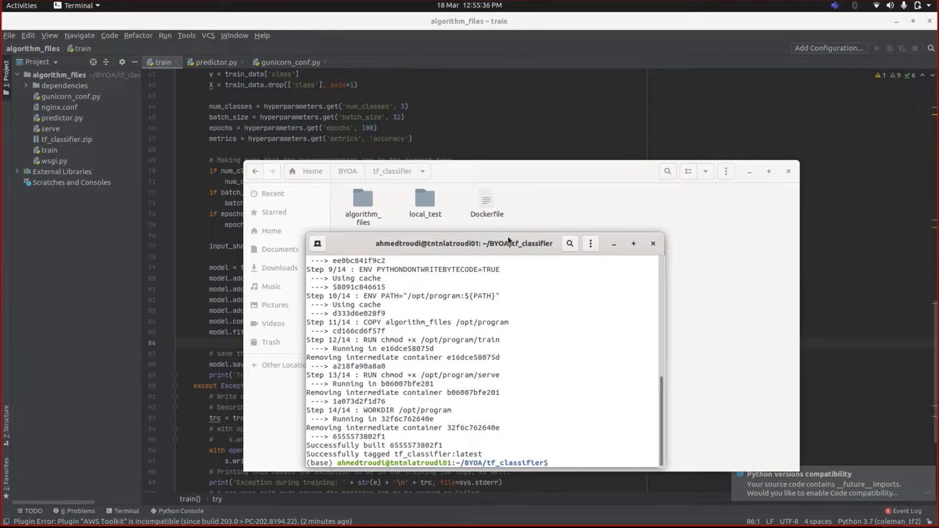
- Recall the earlier docker run command, changing the path to BYOA and the image to tf_classifier
key("ctrl+r")
type("dock")
key("ctrl+r")
key("Right")
key("Right")
key("Right")
key("Right")
key("Right")
key("Right")
key("Right")
key("Right")
key("Right")
key("Right")
key("Right")
key("Right")
key("Right")
key("Right")
key("Right")
key("Right")
key("Right")
key("Right")
key("Right")
key("Right")
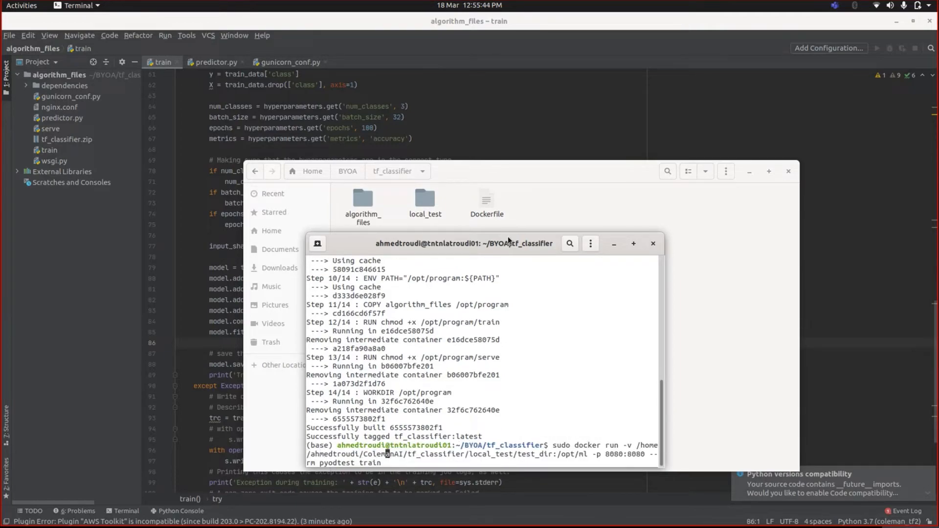
key("Right")
key("Right")
key("Right")
key("Right")
key("BackSpace")
key("BackSpace")
key("BackSpace")
key("BackSpace")
key("BackSpace")
key("BackSpace")
key("BackSpace")
key("BackSpace")
key("BackSpace")
type("BYOA")
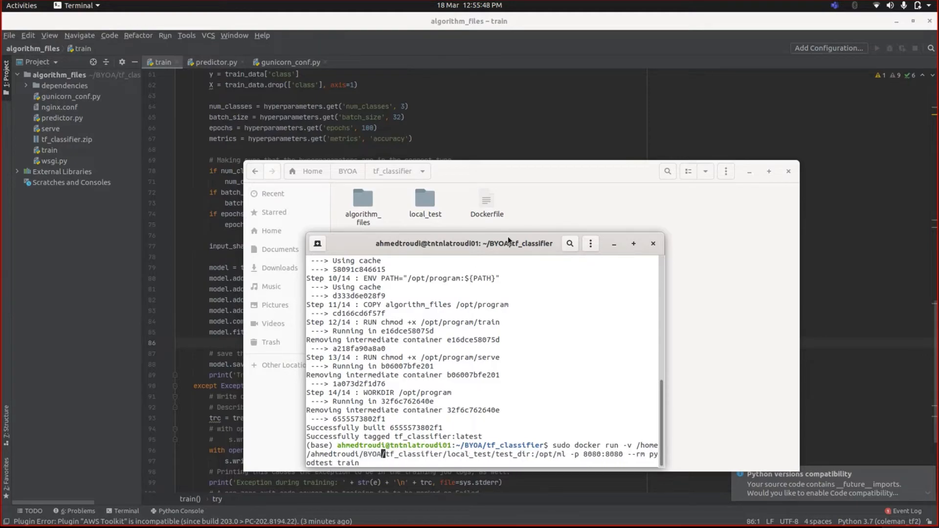
key("Right")
key("Right")
key("Right")
key("Right")
key("Right")
key("Right")
key("Right")
key("Right")
key("Right")
key("Right")
key("Right")
key("Right")
key("Right")
key("Right")
key("Right")
key("Right")
key("Right")
key("Right")
key("Right")
key("Right")
key("BackSpace")
key("BackSpace")
key("BackSpace")
key("BackSpace")
key("BackSpace")
key("BackSpace")
key("BackSpace")
key("BackSpace")
type("tf_classifier")
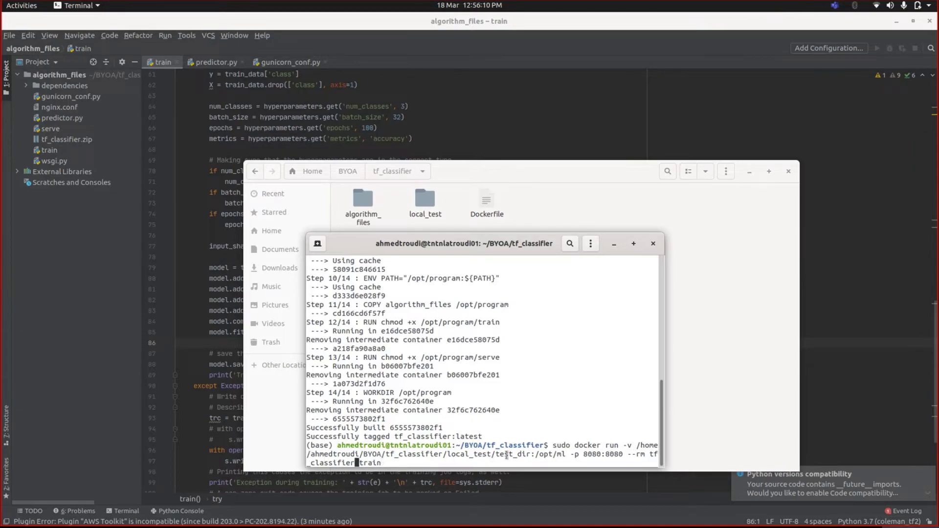
- Remove the 8080:8080 port mapping, run training to Training complete, then return to the train script
left_click_drag(533, 456, 567, 456)
left_click(575, 457)
left_click_drag(584, 455, 627, 455)
left_click(626, 455)
key("Left")
key("Left")
key("Left")
key("Left")
key("Left")
key("Left")
key("Left")
key("Left")
key("Left")
key("Left")
key("Left")
key("Left")
key("Left")
key("Left")
key("Left")
key("Left")
key("Left")
key("Left")
key("Left")
key("Left")
key("BackSpace")
key("BackSpace")
key("BackSpace")
key("BackSpace")
key("BackSpace")
key("BackSpace")
key("BackSpace")
key("BackSpace")
key("BackSpace")
key("BackSpace")
key("BackSpace")
key("BackSpace")
key("BackSpace")
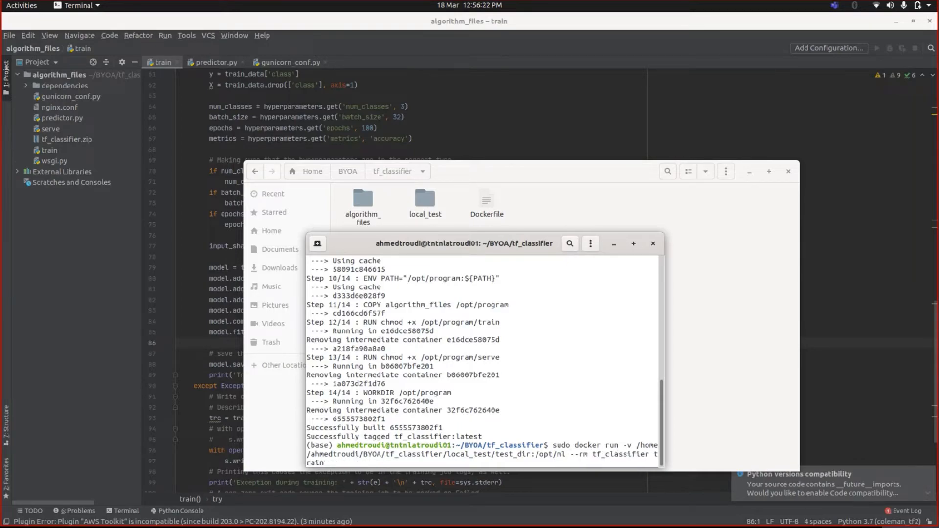
type("-")
key("Return")
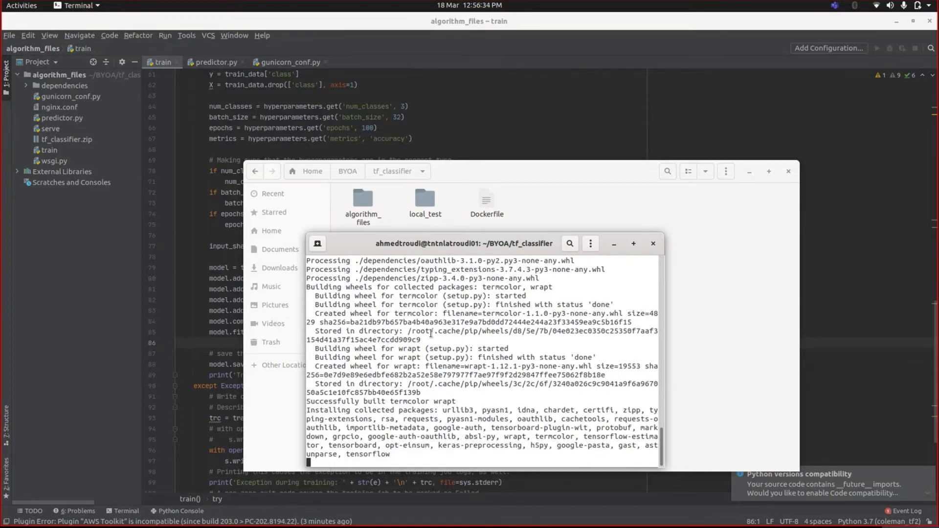
left_click_drag(436, 247, 386, 188)
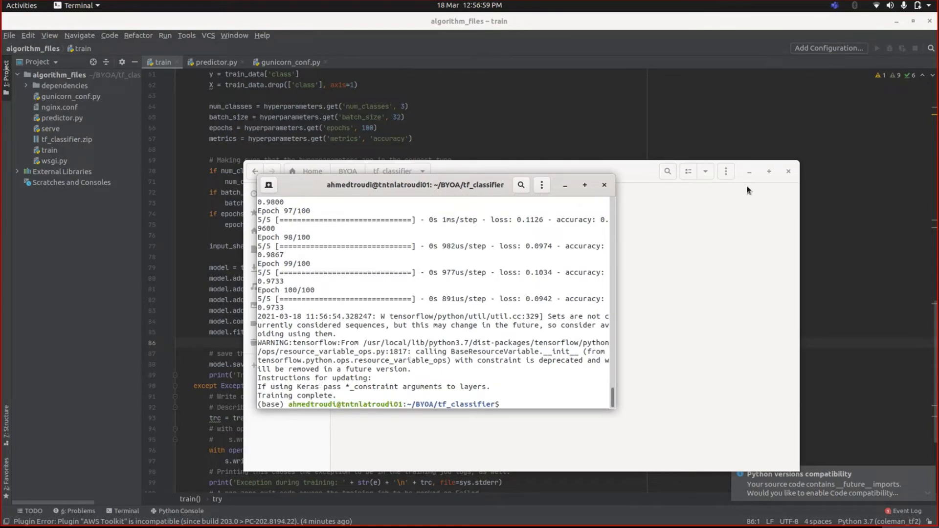
left_click(616, 133)
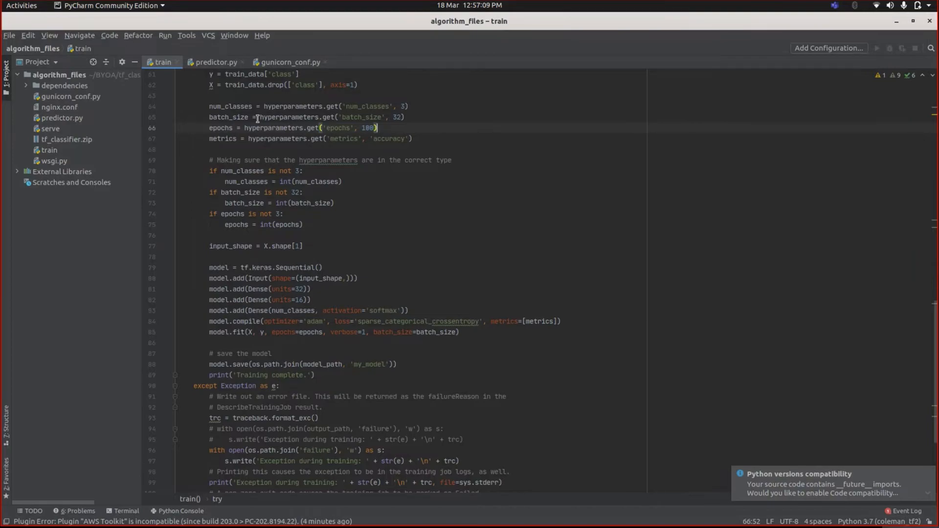
left_click(264, 63)
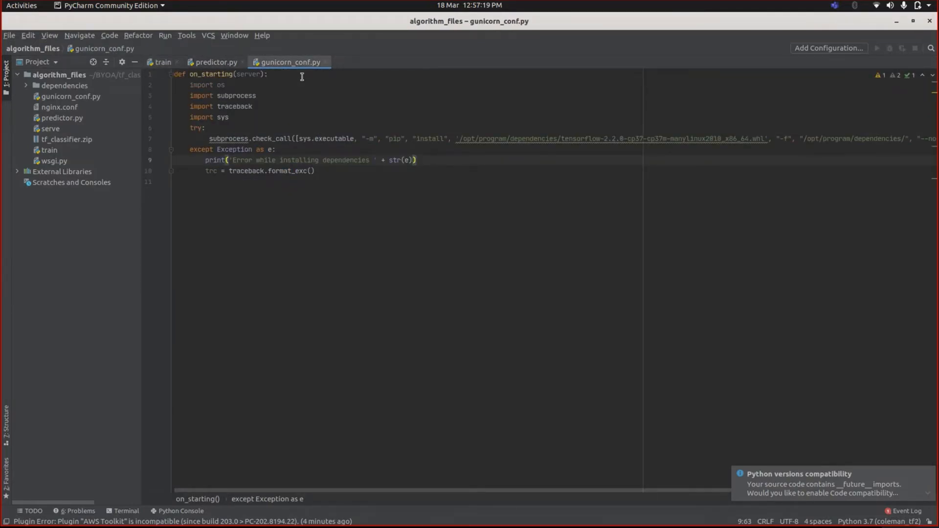
left_click(162, 62)
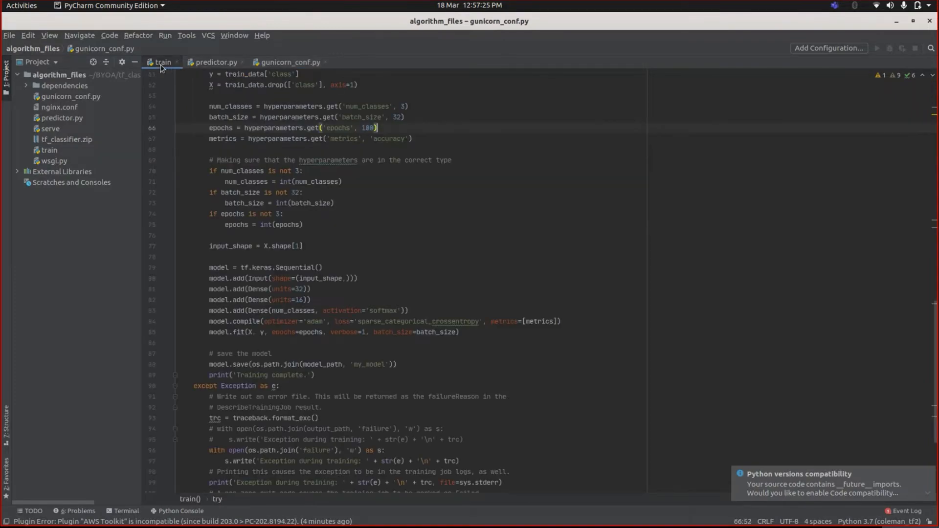
scroll(225, 172, "up", 10)
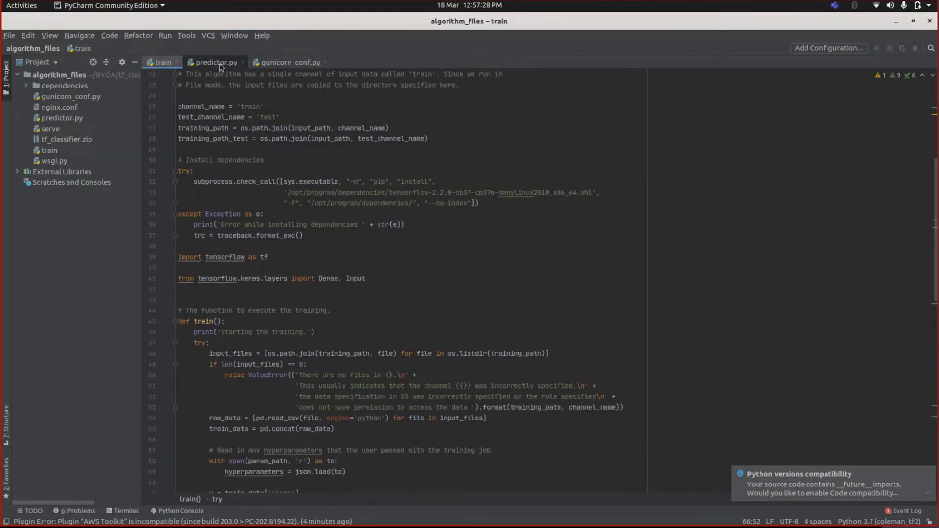
key("ctrl+Tab")
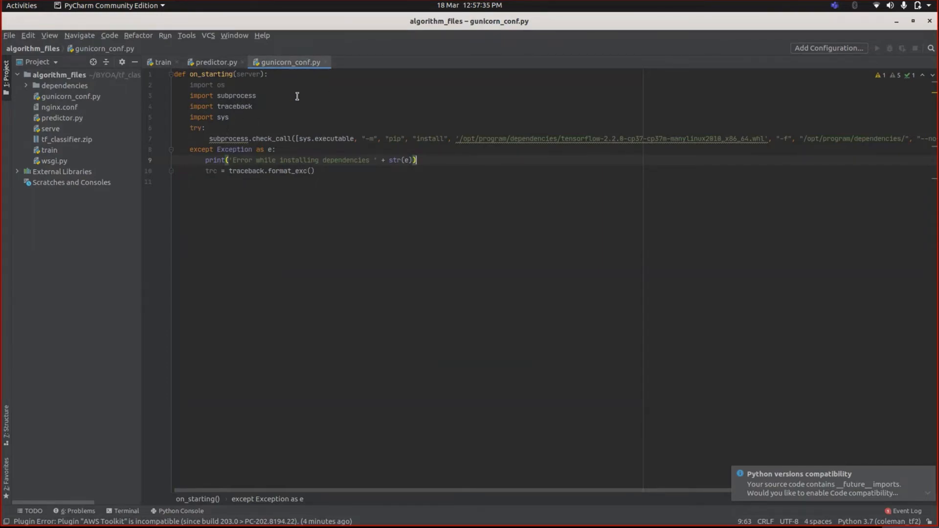
left_click_drag(214, 131, 405, 168)
left_click(399, 172)
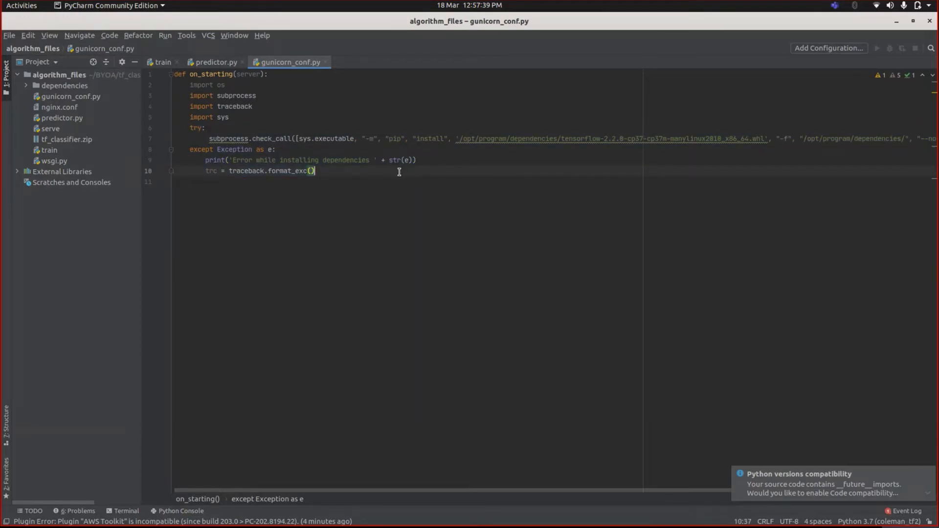
left_click(214, 62)
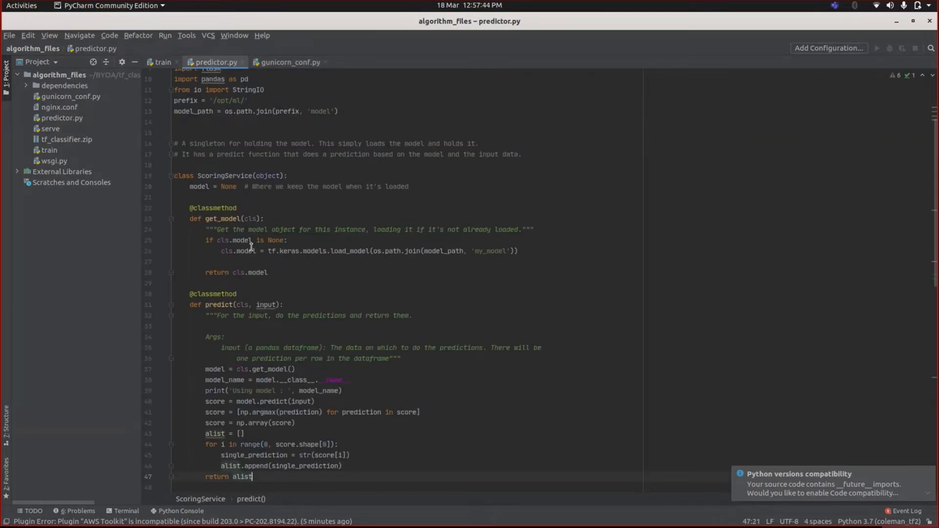
mouse_move(255, 275)
scroll(264, 250, "down", 3)
scroll(268, 236, "up", 3)
left_click_drag(219, 249, 522, 251)
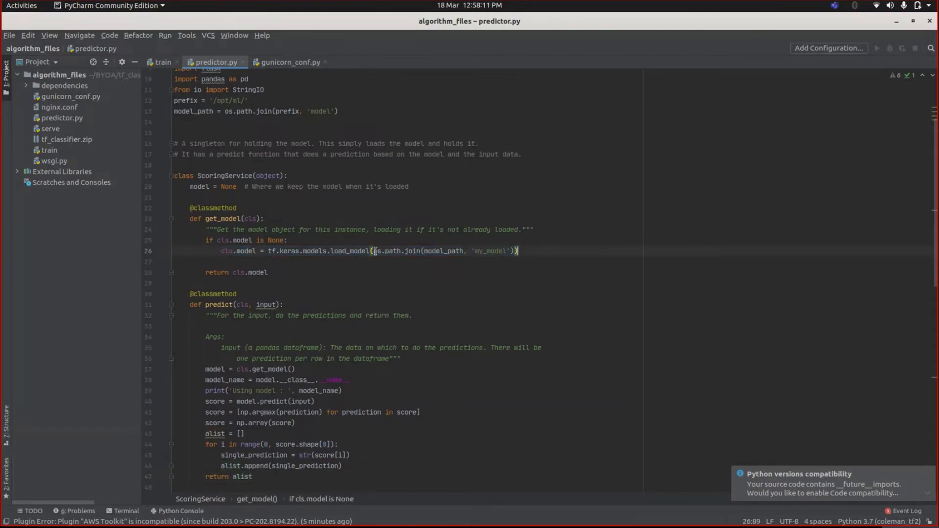
scroll(496, 274, "down", 1)
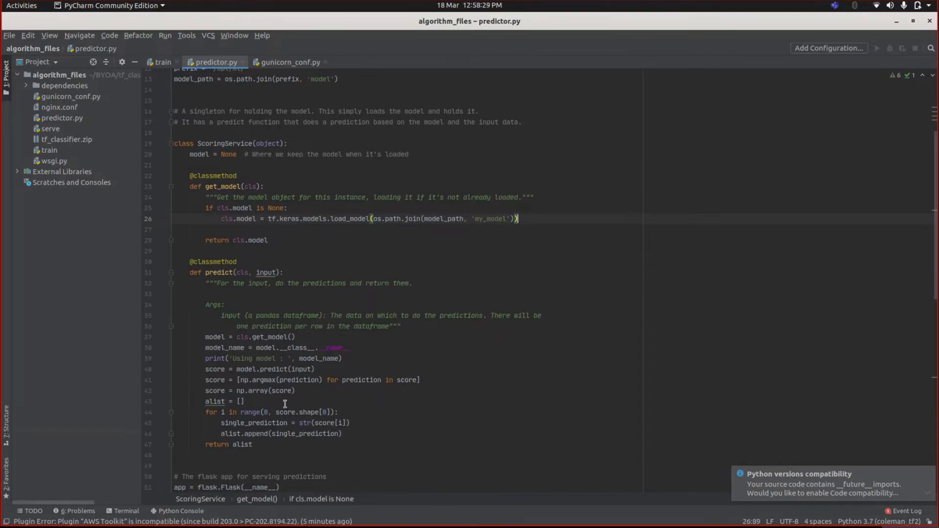
mouse_move(98, 520)
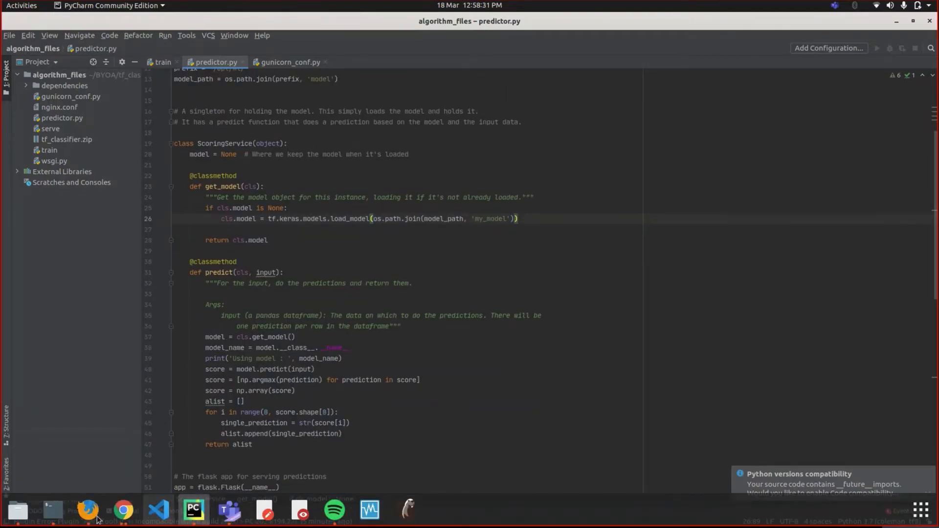
- Recall the docker run command, replace train with serve, add -p 8080:8080, and run it
left_click(47, 512)
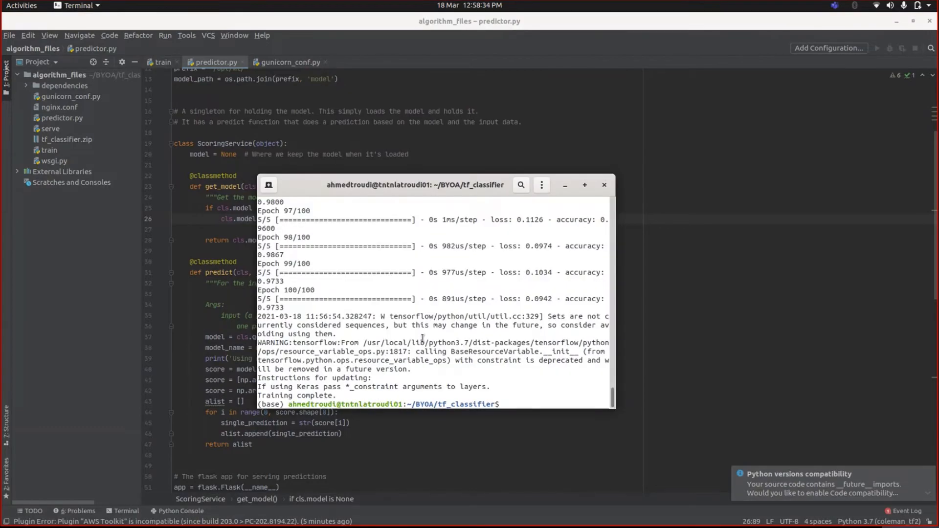
key("Up")
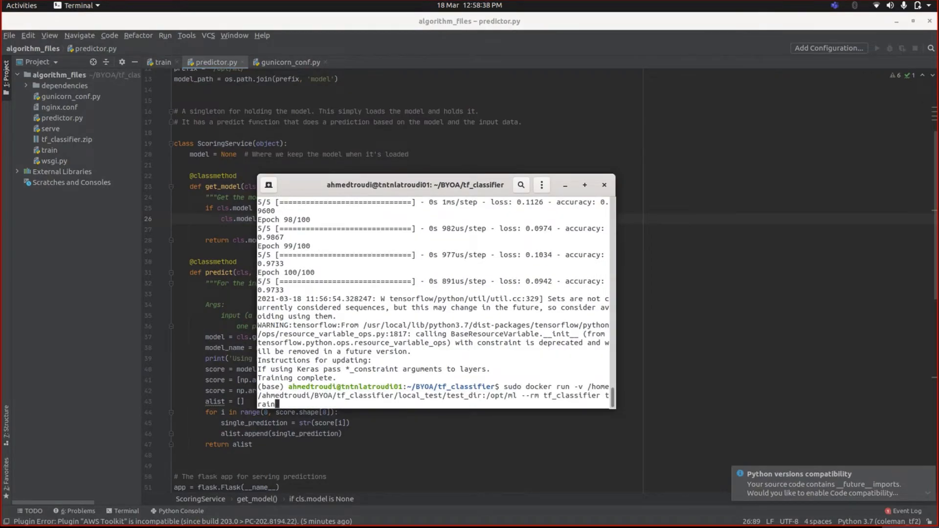
key("BackSpace")
key("BackSpace")
key("BackSpace")
key("BackSpace")
type("serve")
key("Left")
key("Left")
key("Left")
key("Left")
key("Left")
key("Left")
key("Left")
key("Left")
key("Left")
key("Left")
key("Left")
key("Left")
key("Left")
key("Left")
key("Left")
key("Left")
key("Left")
key("Left")
type("-p 8080:8080")
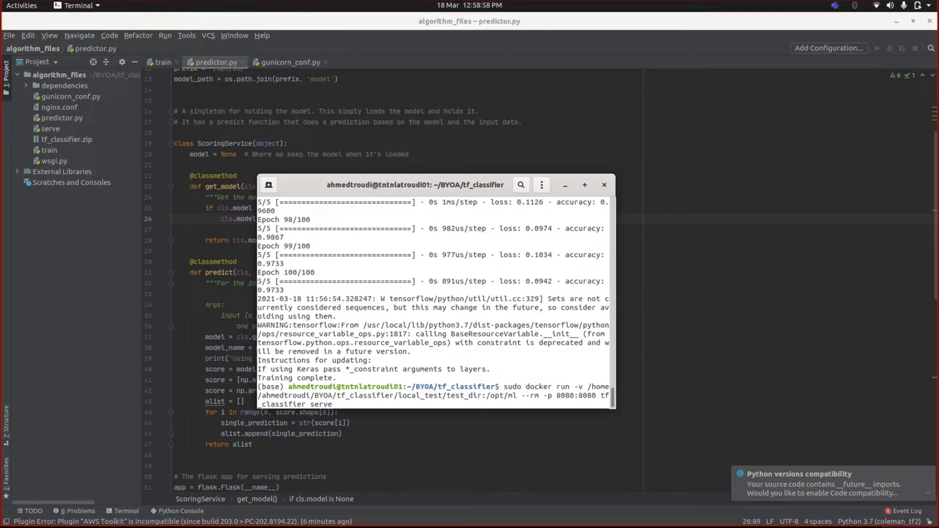
key("Return")
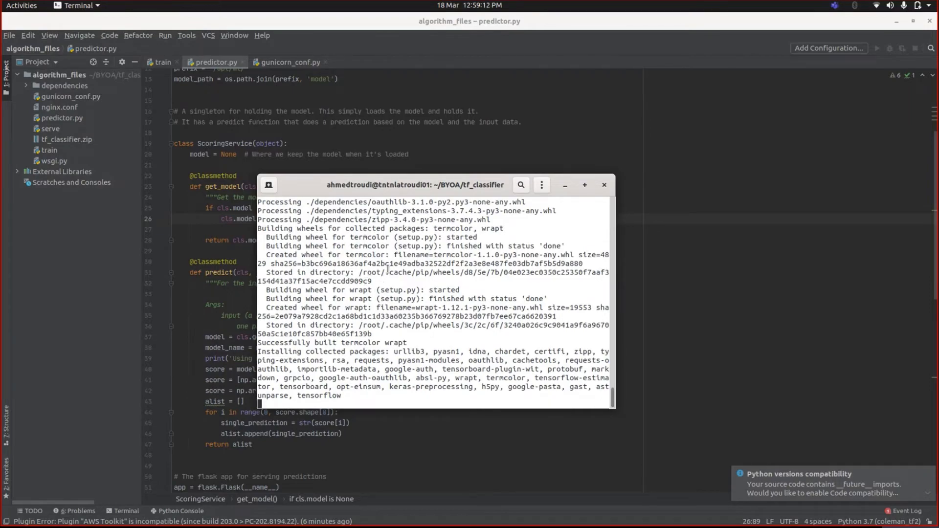
left_click_drag(386, 194, 330, 136)
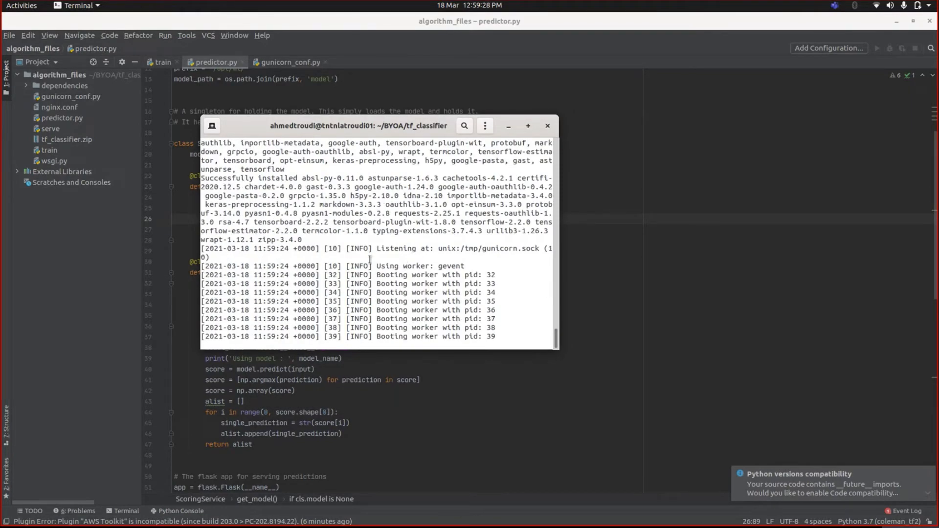
mouse_move(56, 524)
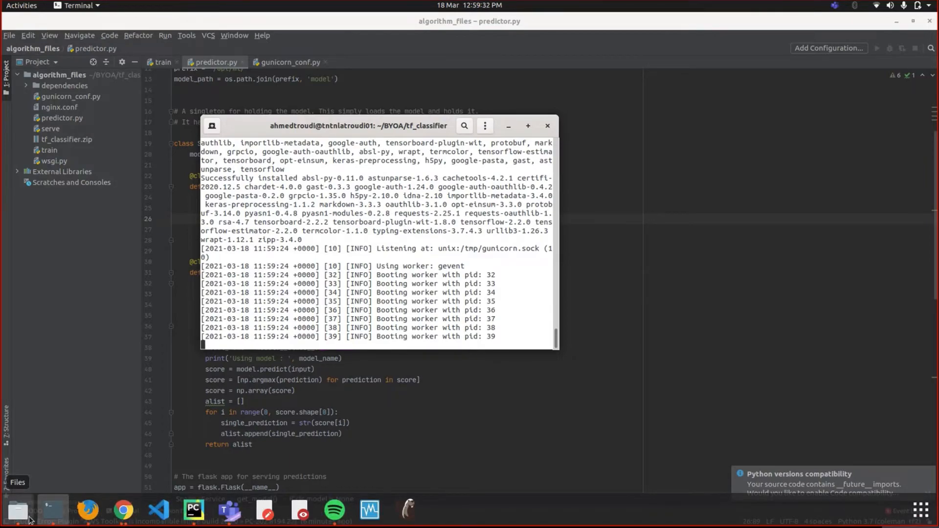
- Open local_test and preview iris_test.csv in LibreOffice Calc, then cancel the import
left_click(18, 511)
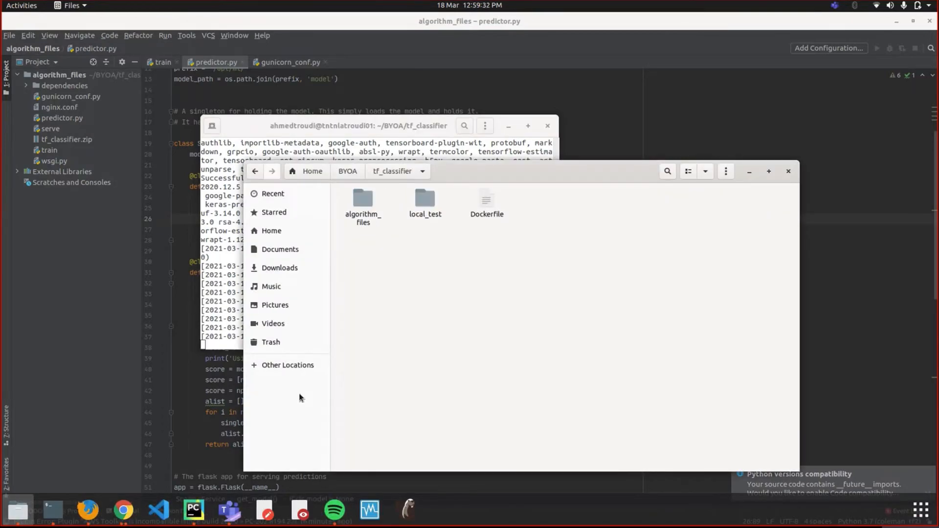
double_click(419, 215)
left_click_drag(527, 167, 574, 185)
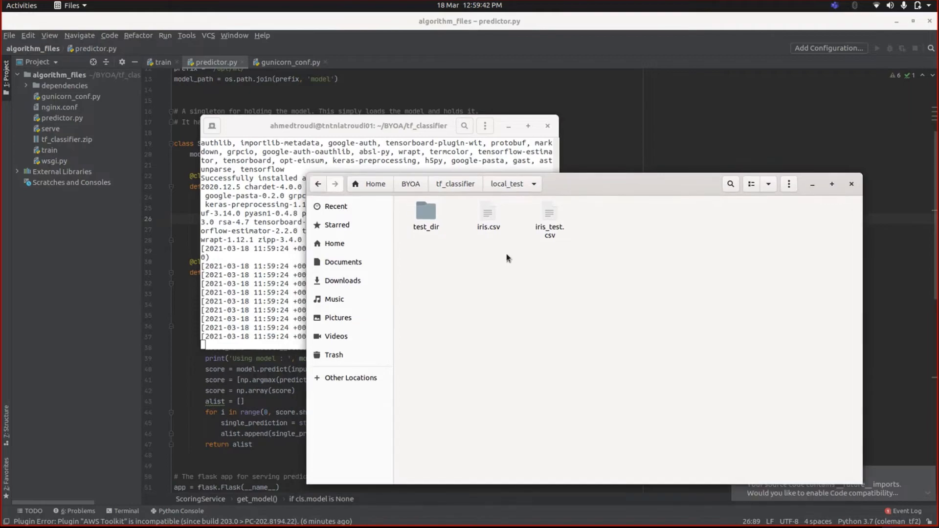
left_click(548, 230)
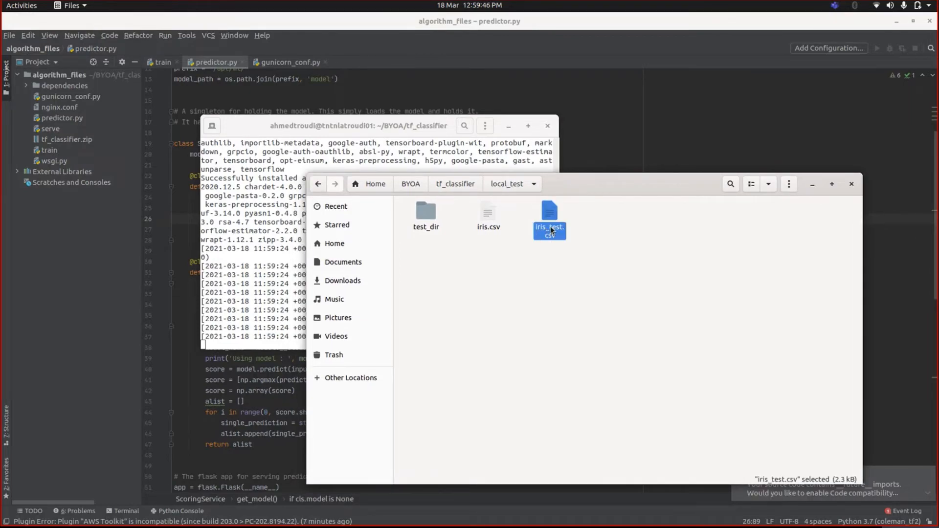
right_click(551, 228)
left_click(581, 236)
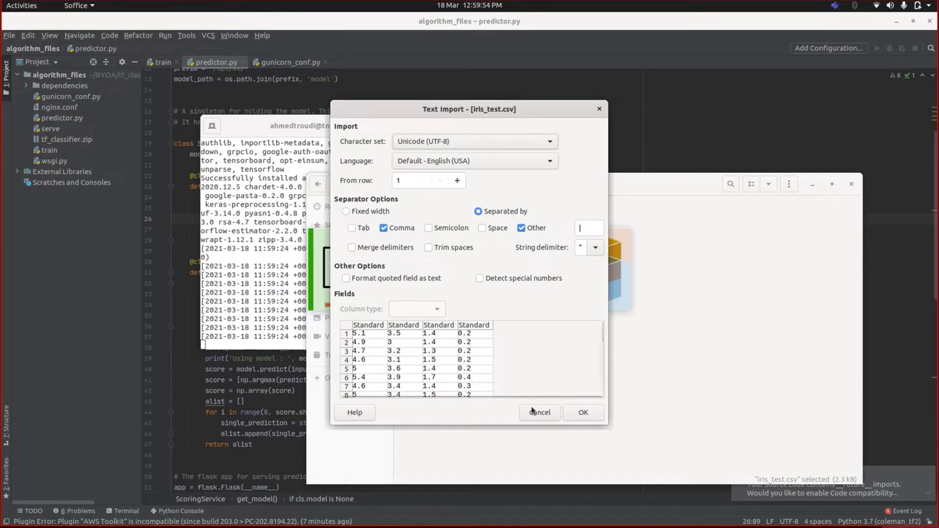
scroll(532, 369, "down", 8)
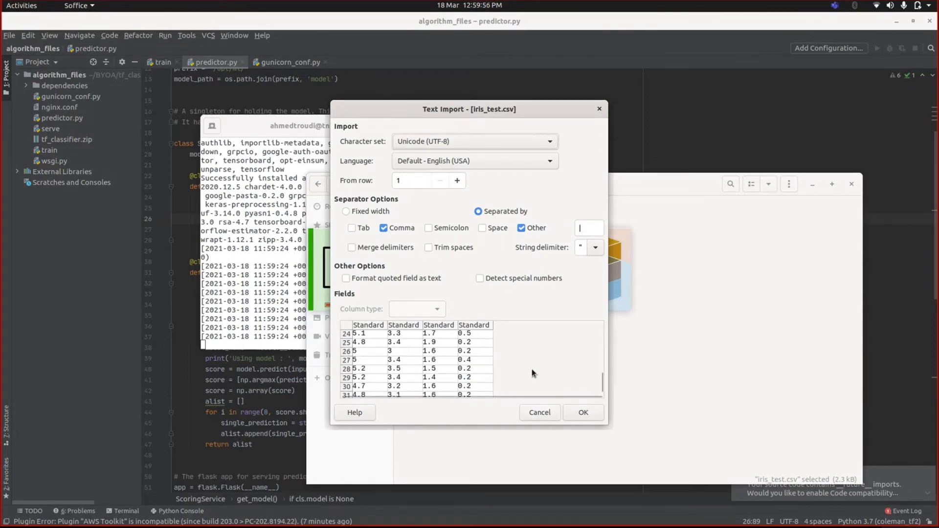
left_click(540, 413)
- Open a terminal in the local_test folder
right_click(539, 257)
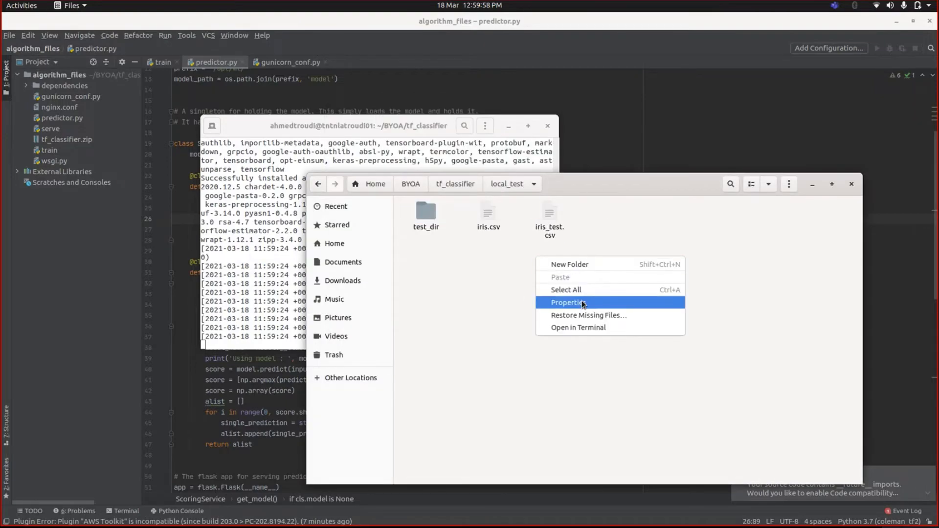
left_click(581, 328)
left_click_drag(237, 48, 758, 138)
left_click(411, 123)
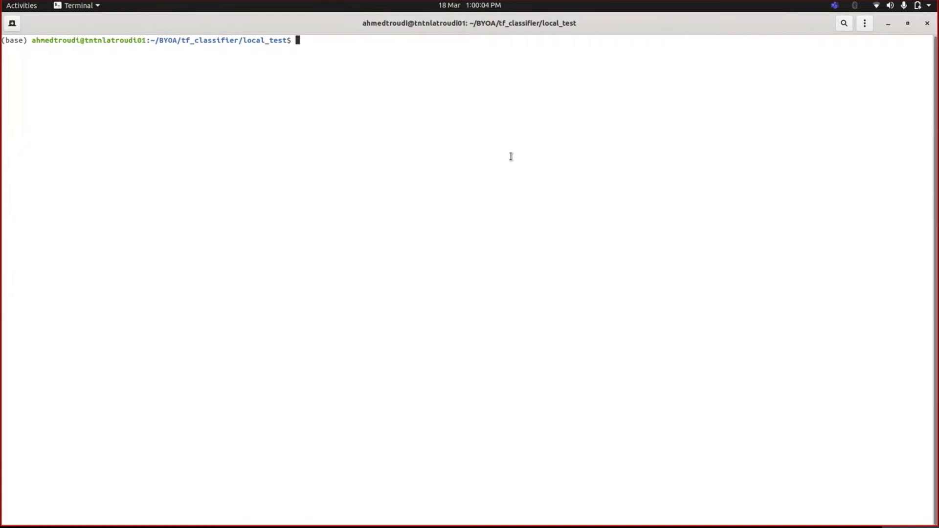
- Recall and run the curl command posting iris_test.csv to localhost:8080/invocations, returning classes 0, 1, 2
key("ctrl+r")
type("curl")
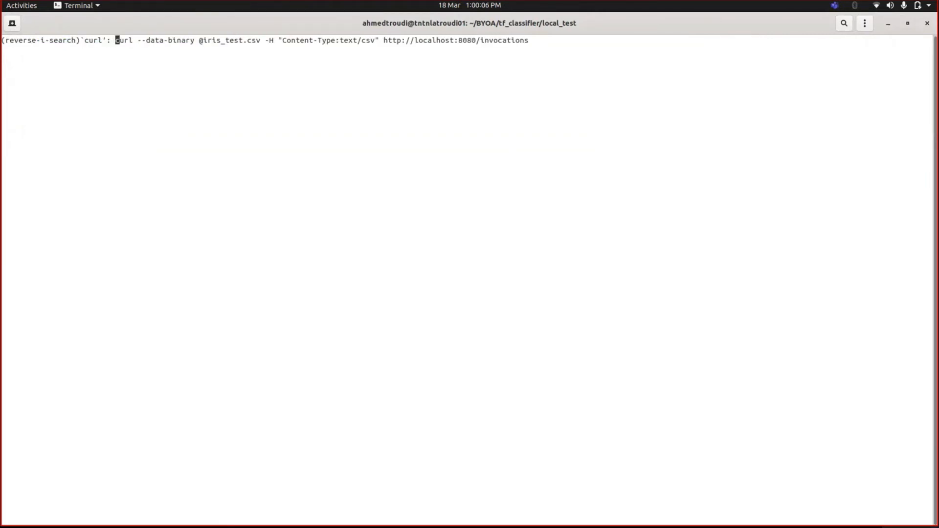
key("Right")
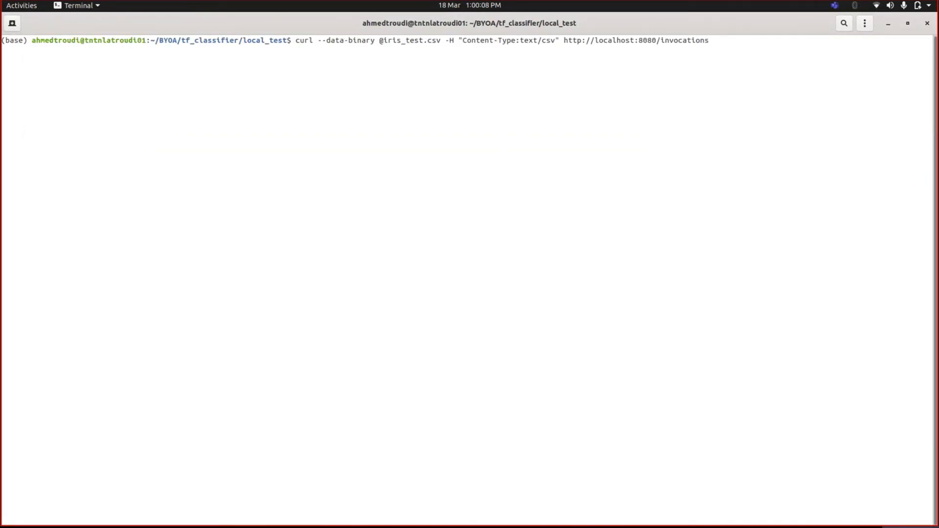
key("Right")
key("Right")
key("Right")
key("Right")
key("Right")
key("Right")
key("Right")
key("Right")
key("Right")
key("Right")
key("Right")
key("Right")
key("Right")
key("Right")
key("Right")
key("Right")
key("Right")
key("Return")
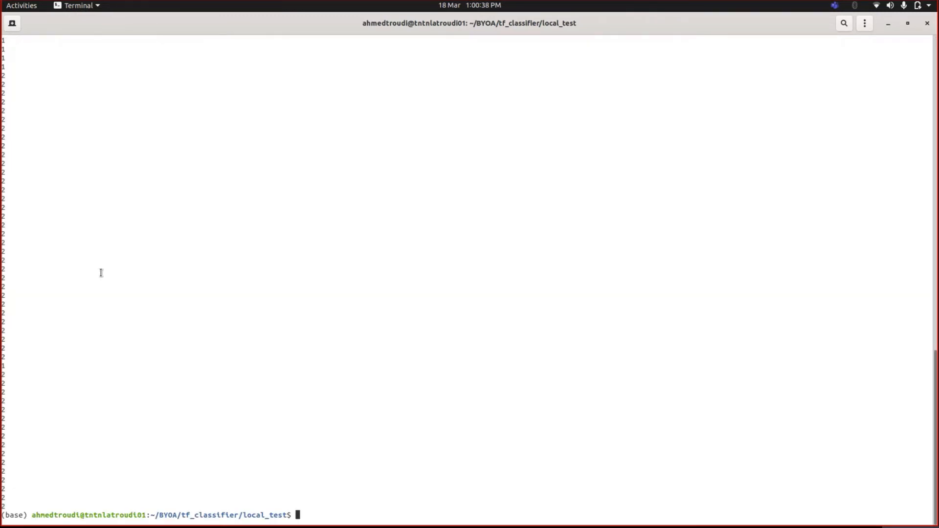
left_click_drag(3, 468, 88, 311)
left_click(90, 294)
scroll(94, 293, "down", 15)
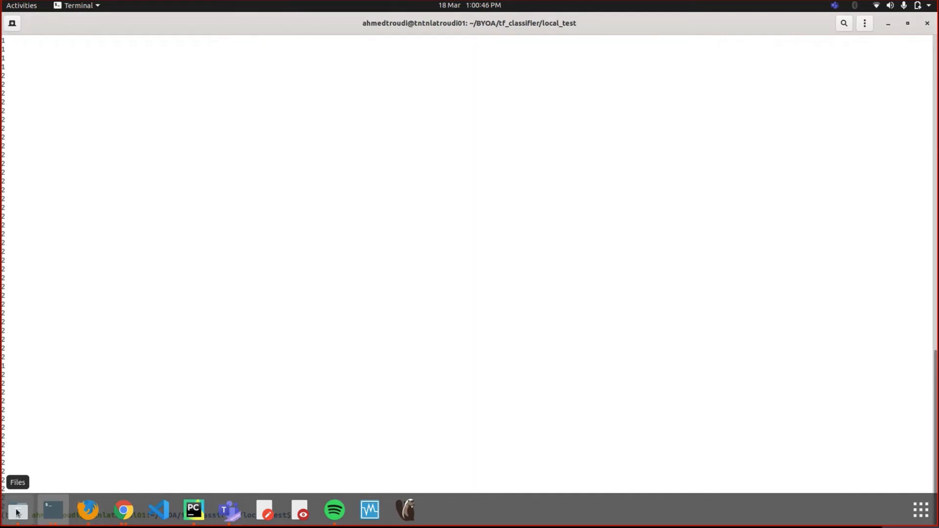
- Open tf_classifier.zip from tf_classifier/algorithm_files in Archive Manager
left_click(16, 513)
left_click(462, 184)
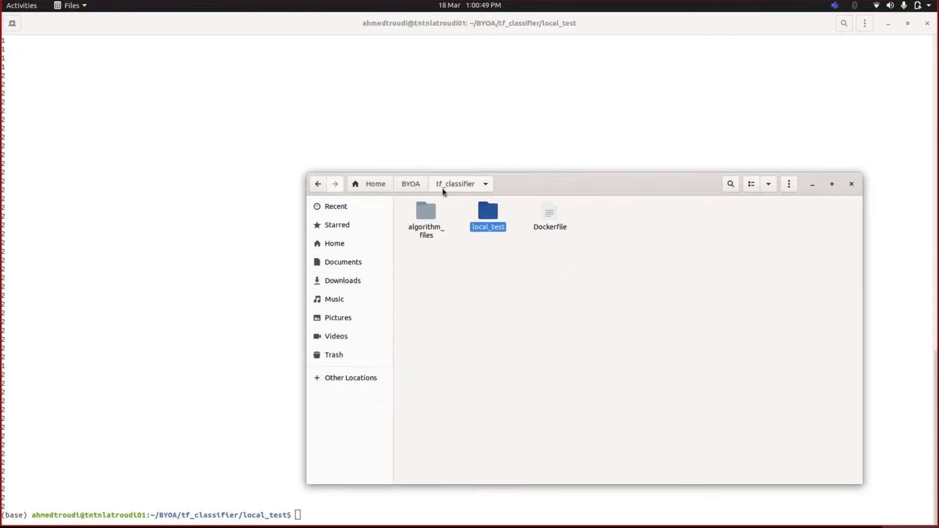
double_click(421, 229)
left_click_drag(595, 189, 499, 159)
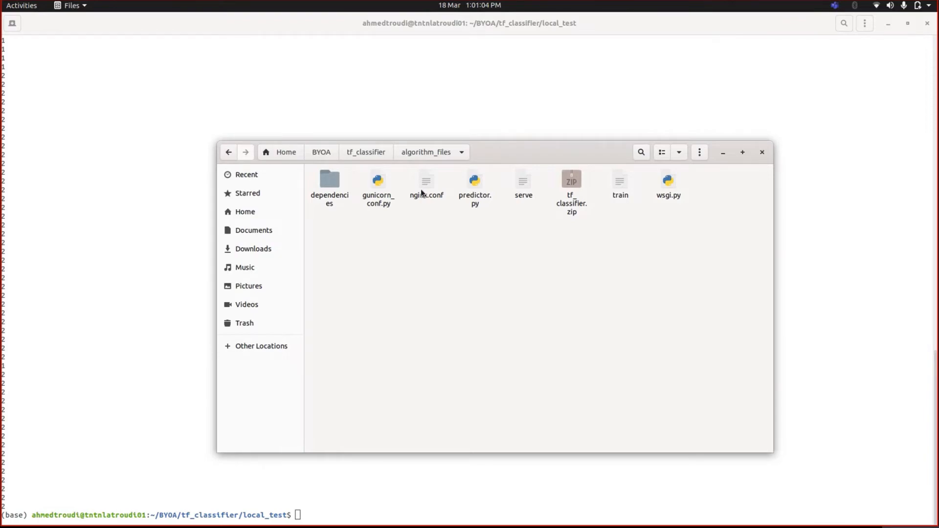
right_click(577, 202)
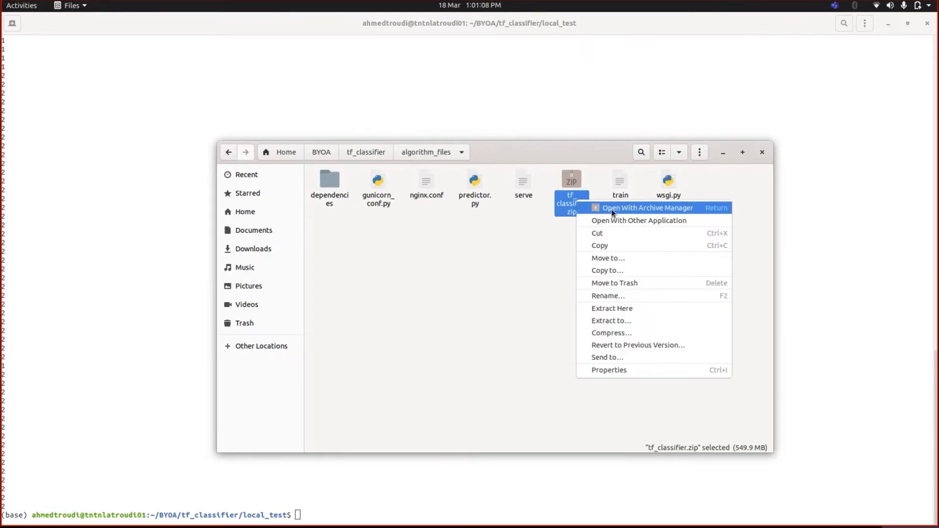
left_click(615, 208)
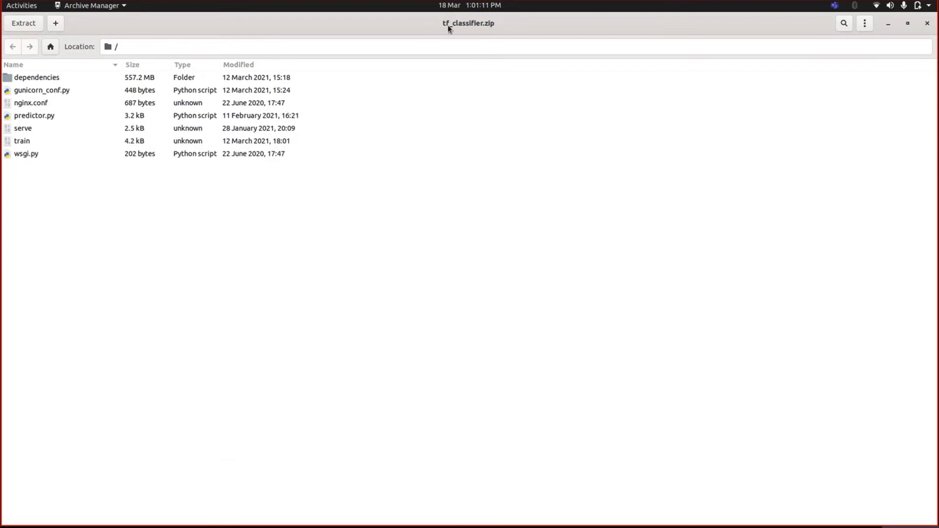
- Check the archive entries: dependencies, gunicorn_conf.py, nginx.conf, predictor.py, serve, train, wsgi.py
left_click(55, 81)
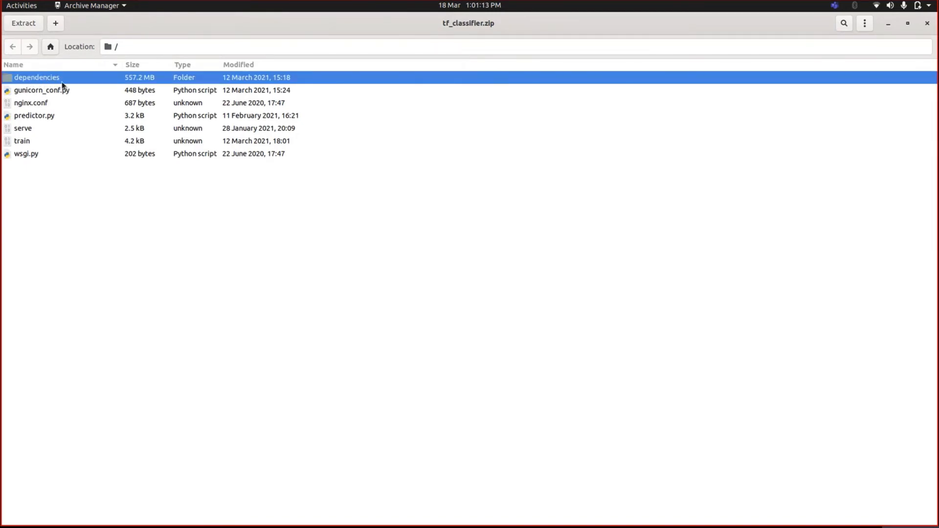
left_click(72, 93)
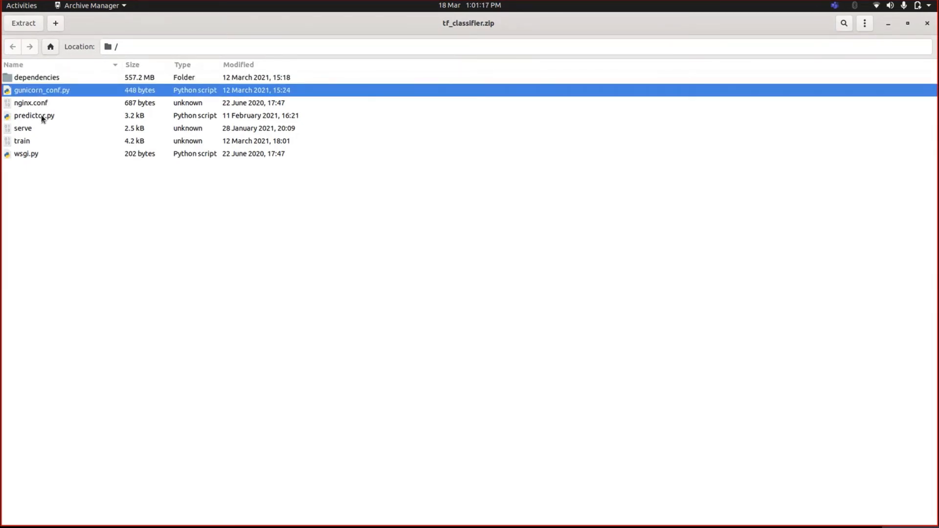
left_click(41, 115)
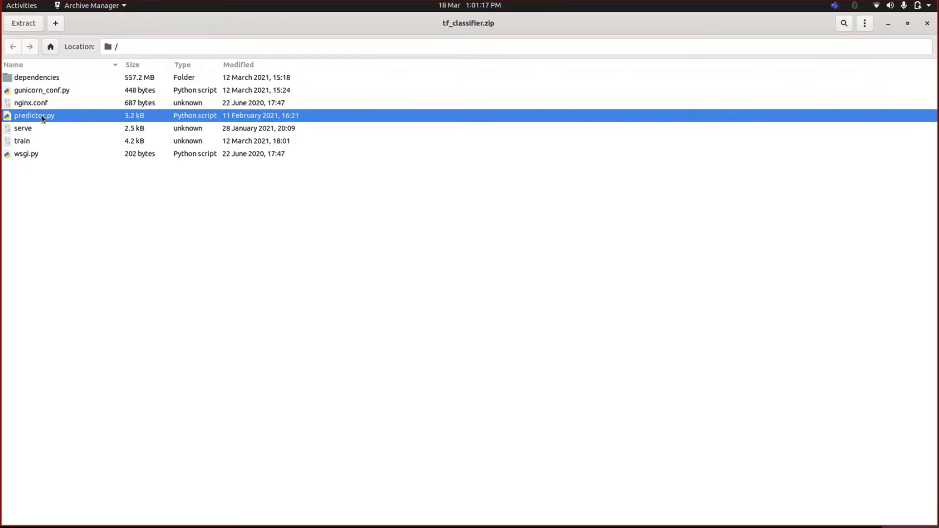
left_click(36, 144)
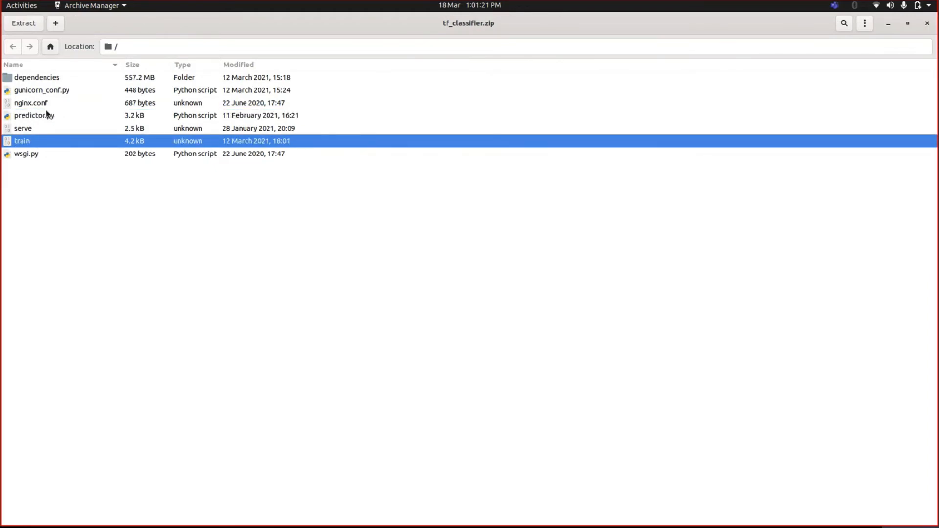
left_click(28, 105)
left_click(31, 132)
left_click(33, 154)
left_click(80, 184)
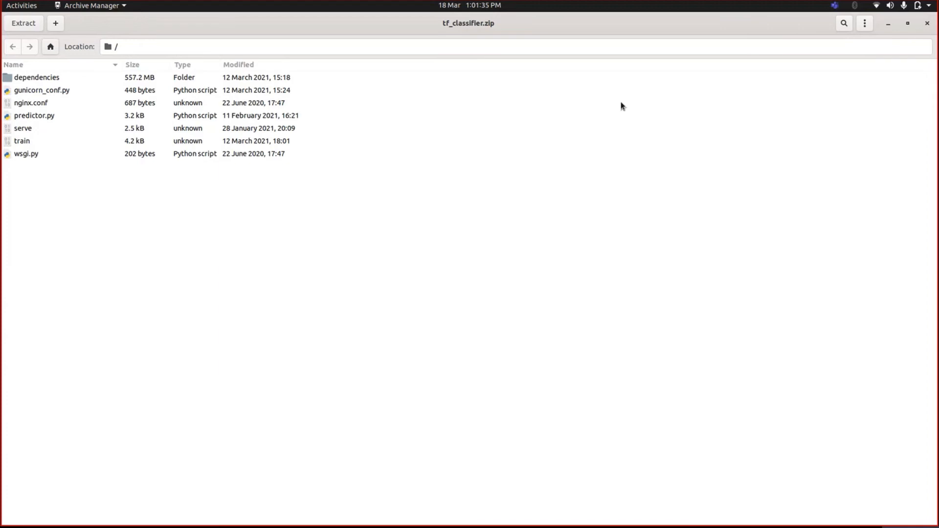
- Close the archive and return to the new custom algorithm's source code form in Coleman AI
left_click(926, 23)
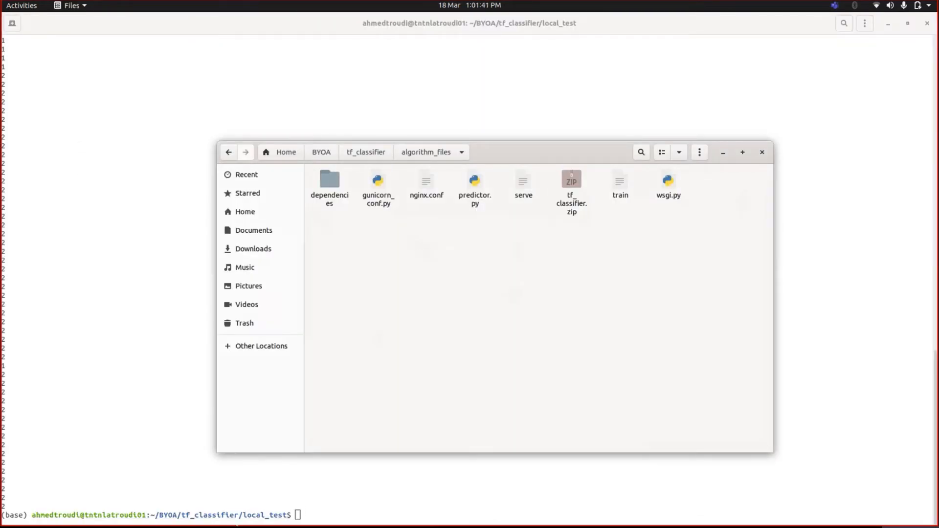
mouse_move(217, 523)
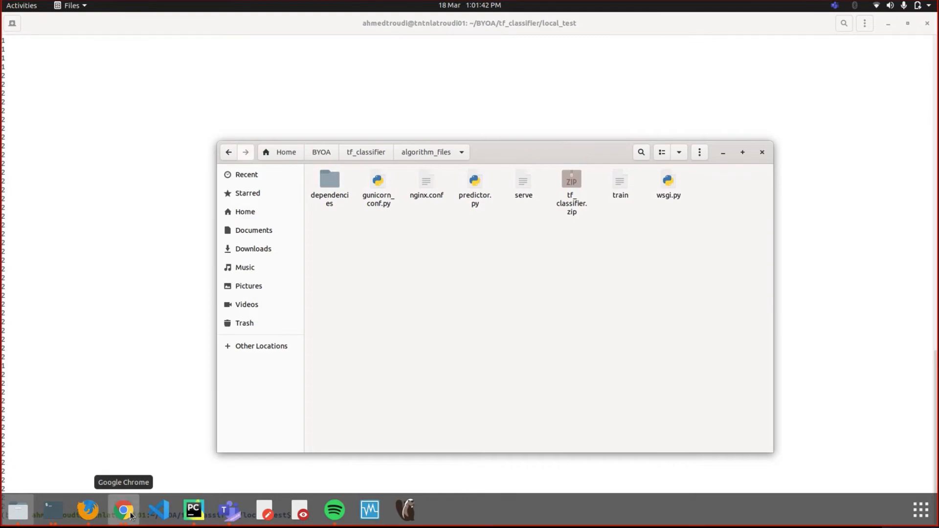
left_click(124, 511)
scroll(441, 293, "up", 3)
left_click(314, 121)
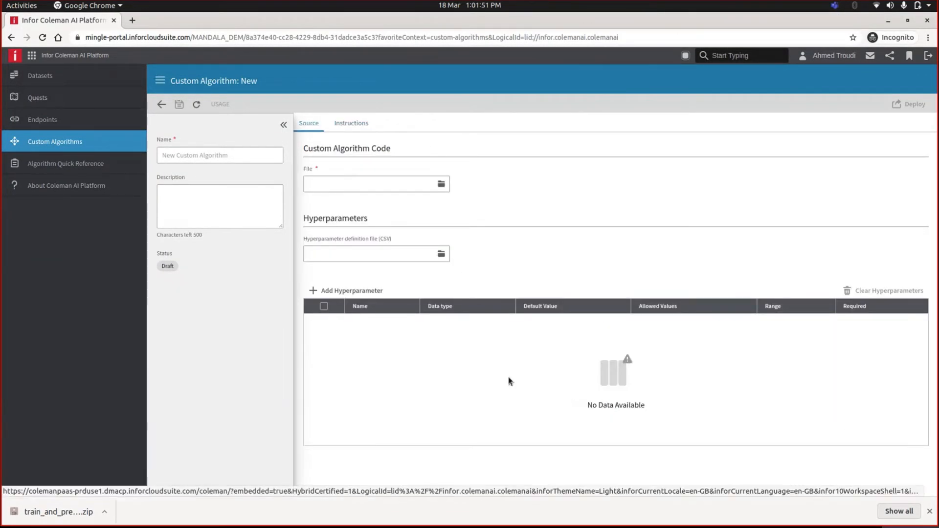
- Upload tf_classifier.zip as algorithm code and hyperparameters.csv as hyperparameter definitions
left_click(442, 184)
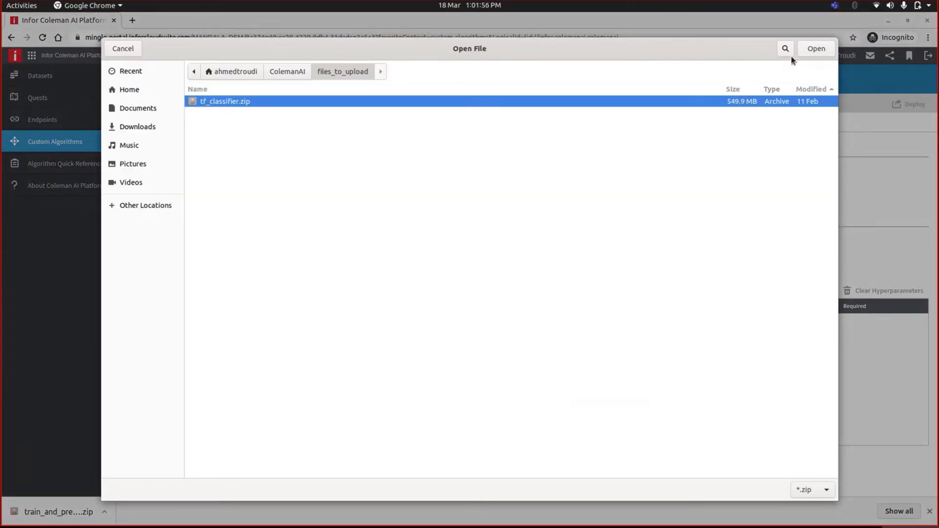
left_click(813, 49)
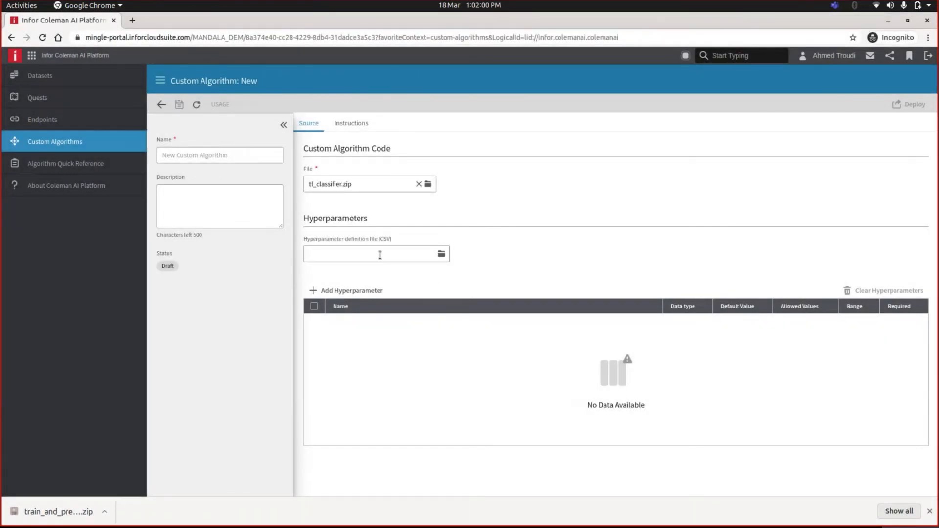
left_click(442, 255)
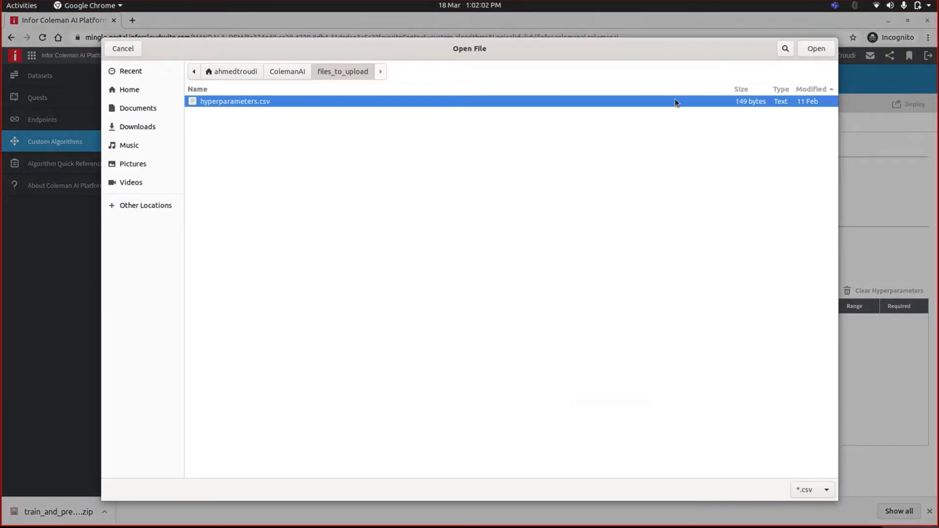
left_click(816, 49)
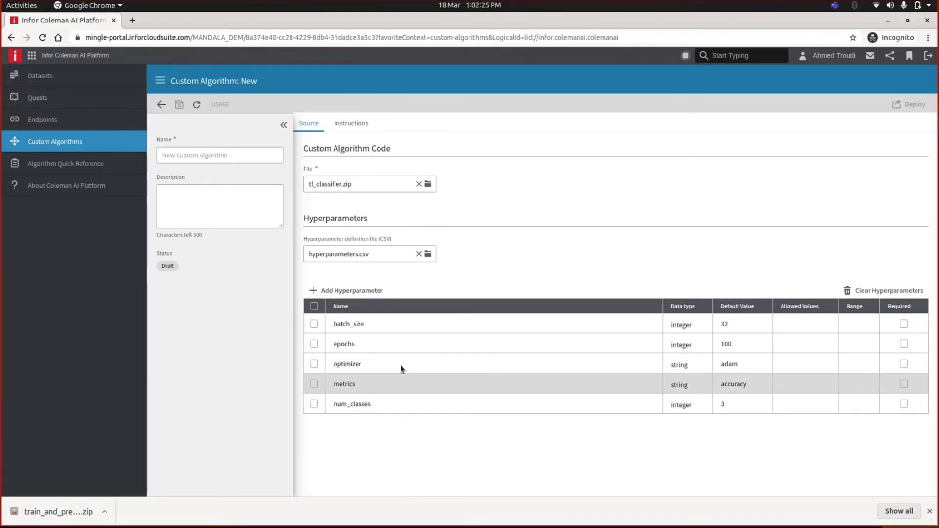
- Leave the algorithm name blank, exit without saving changes, and go to Custom Algorithms
left_click(222, 151)
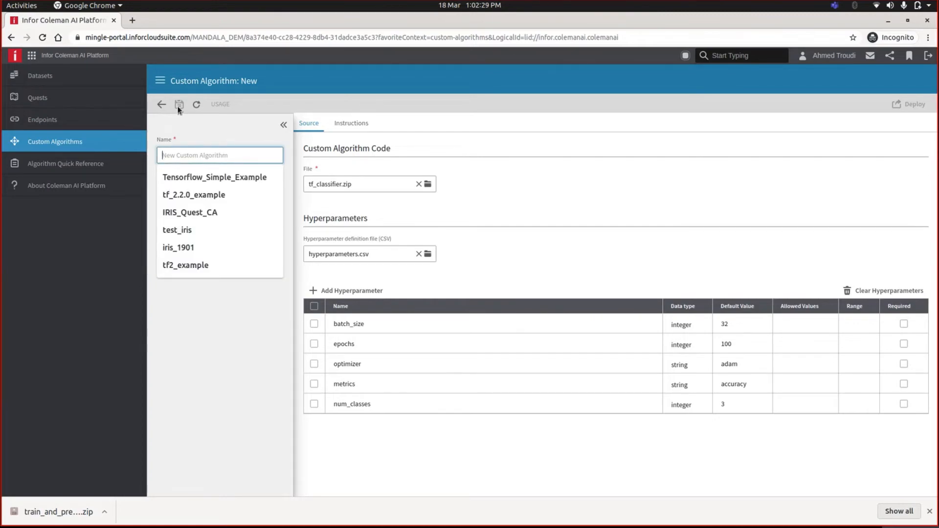
left_click(221, 330)
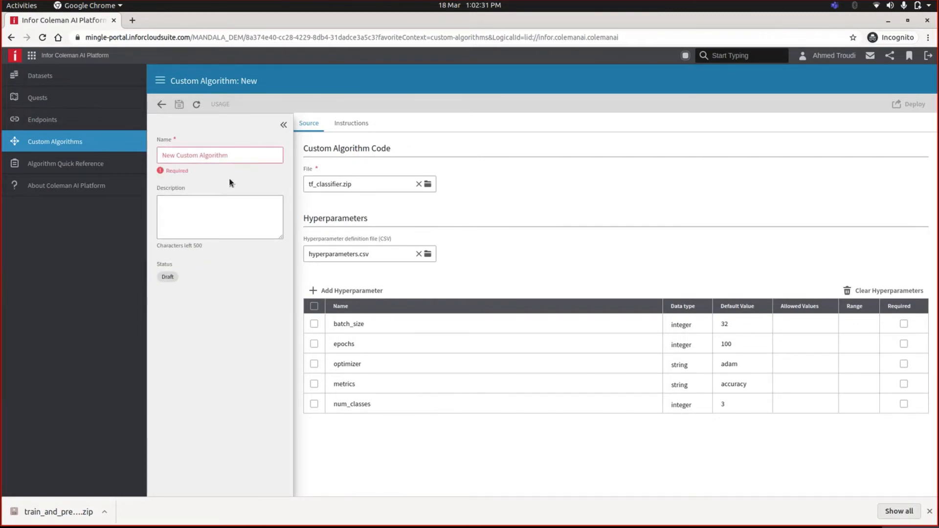
left_click(186, 151)
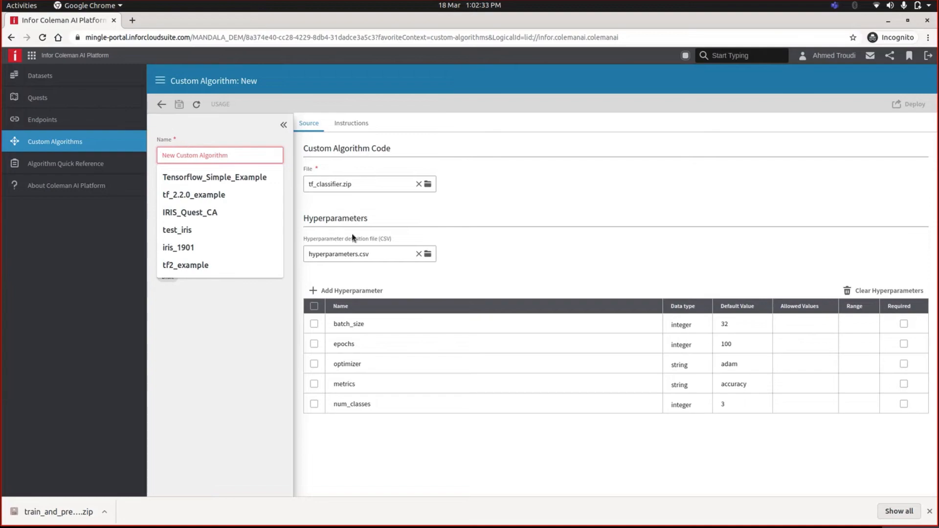
left_click(242, 335)
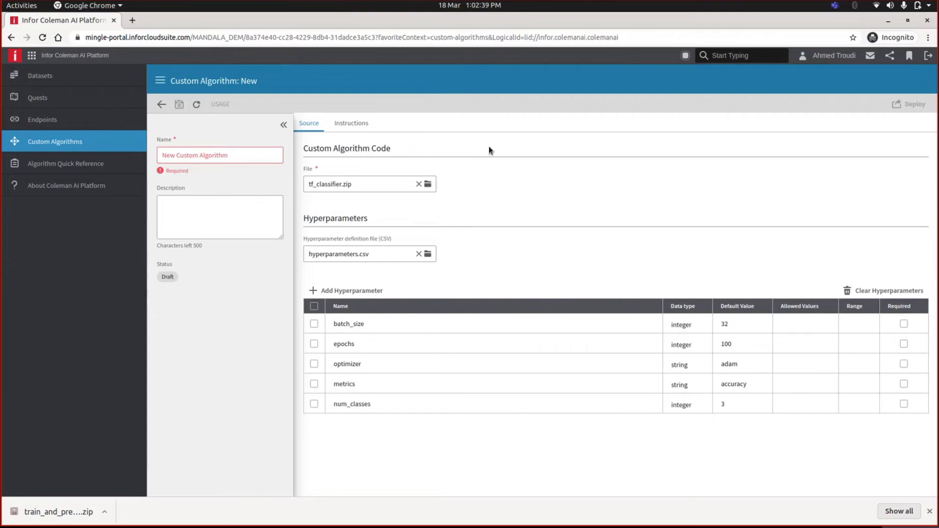
left_click(161, 104)
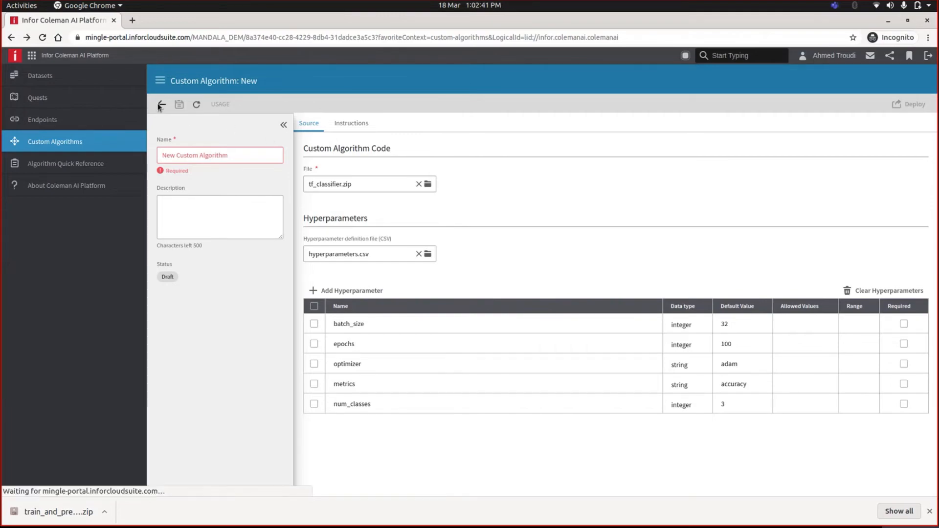
left_click(405, 312)
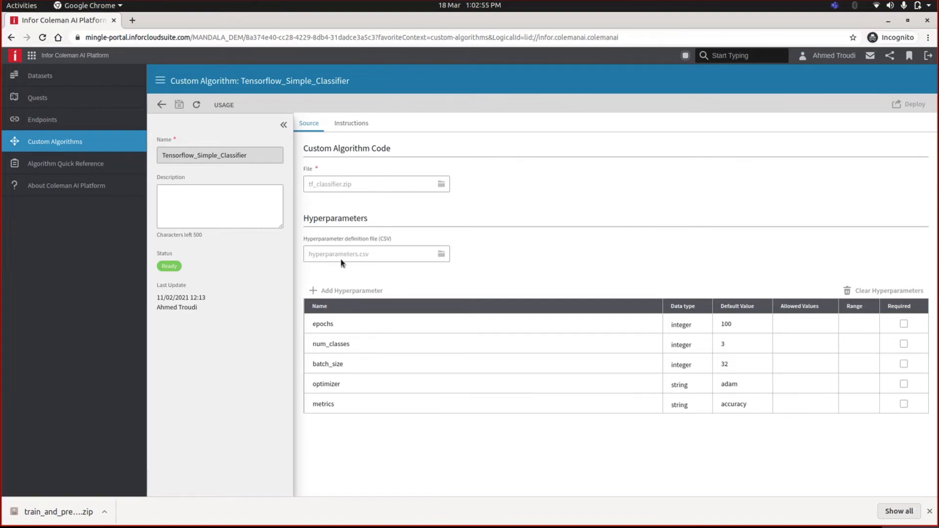
left_click(140, 149)
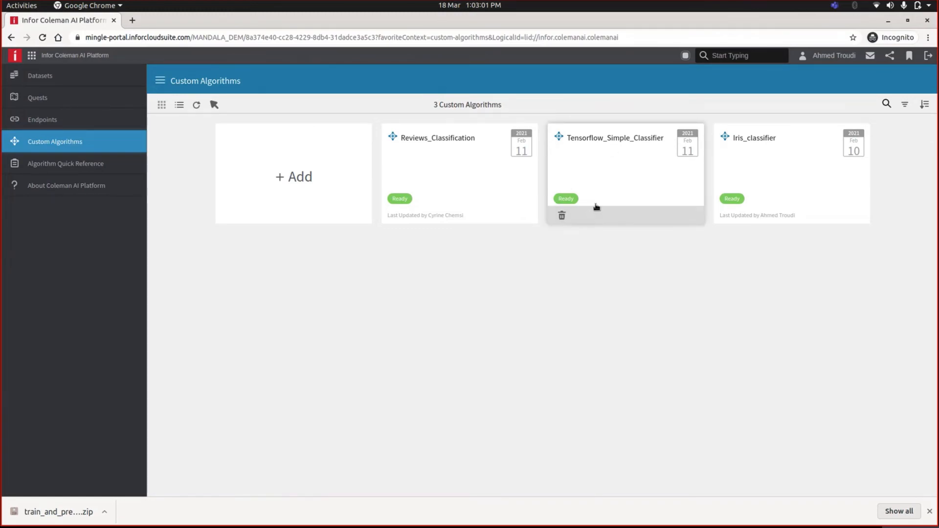
- Open the Tensorflow_Classifier quest and review its Custom Algorithm and training step settings
left_click(68, 102)
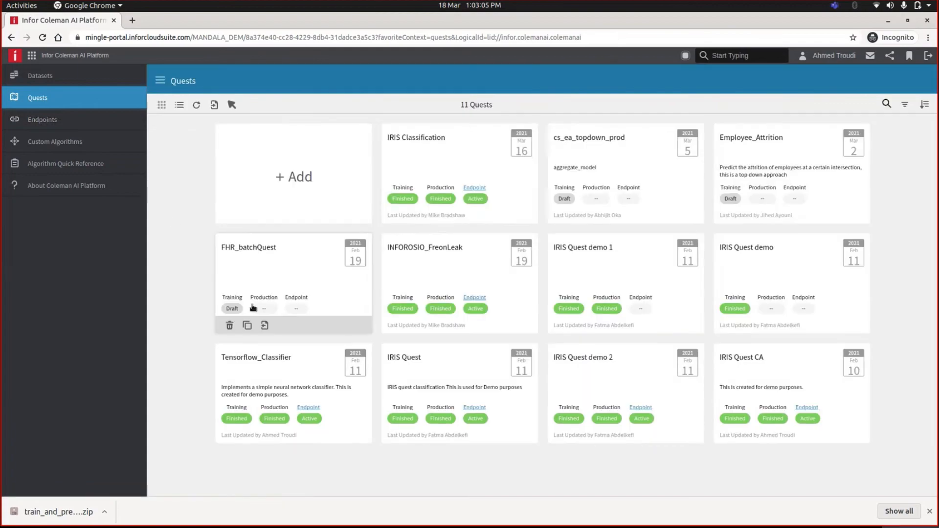
left_click(264, 376)
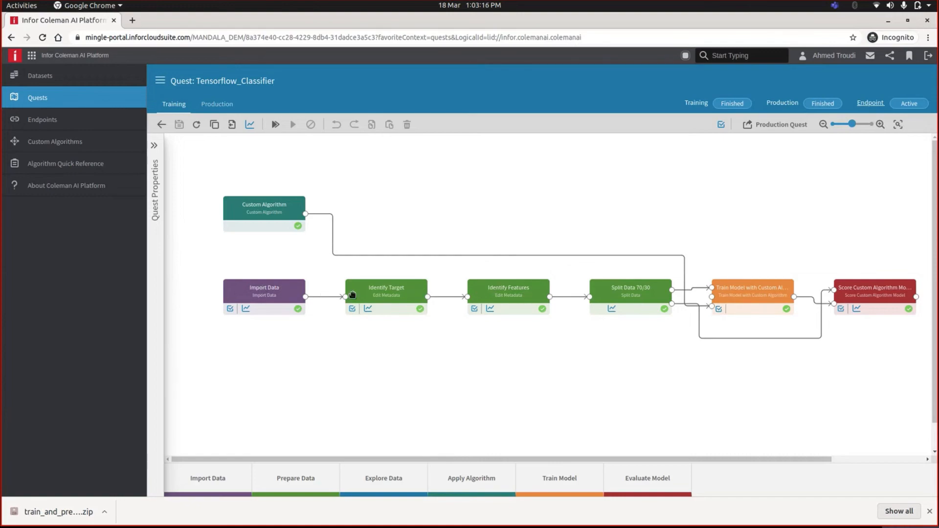
left_click(263, 217)
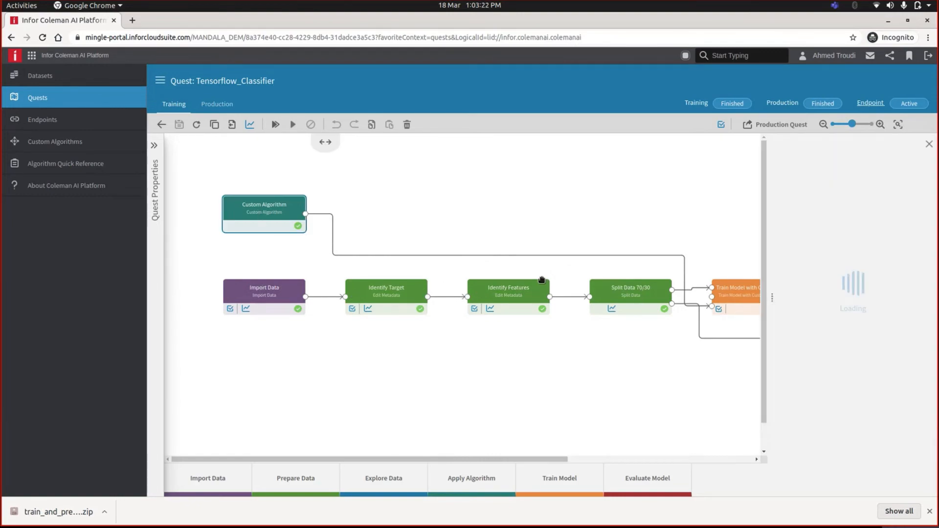
left_click(930, 144)
left_click(748, 302)
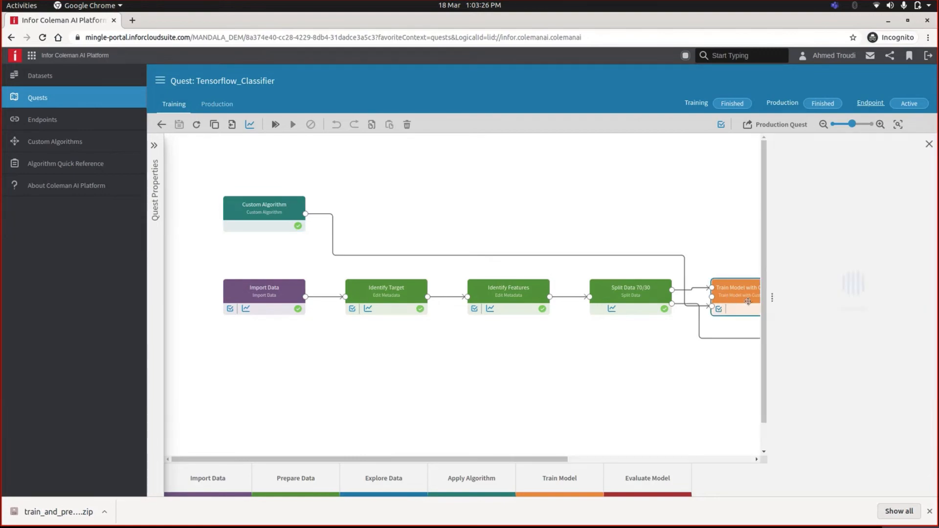
left_click(929, 144)
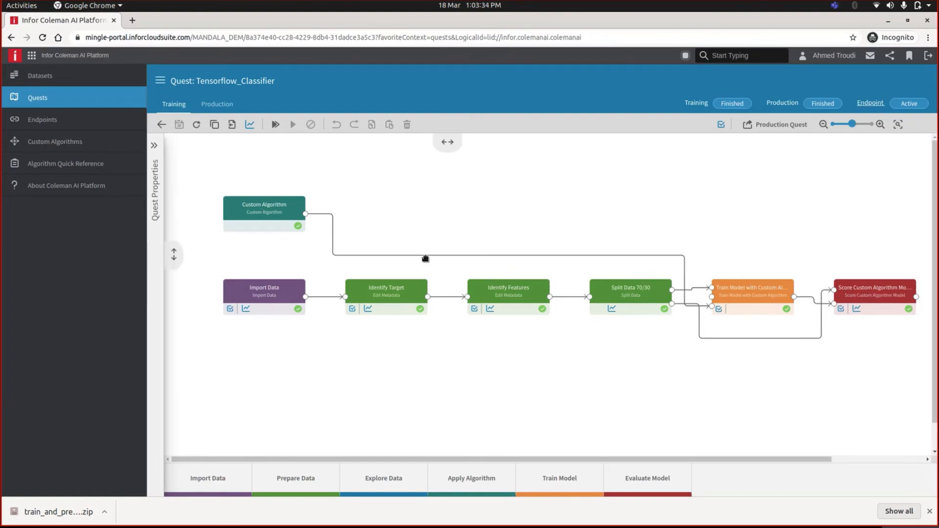
- Confirm the Custom Algorithm step keeps Tensorflow_Simple_Classifier as its algorithm
left_click(253, 214)
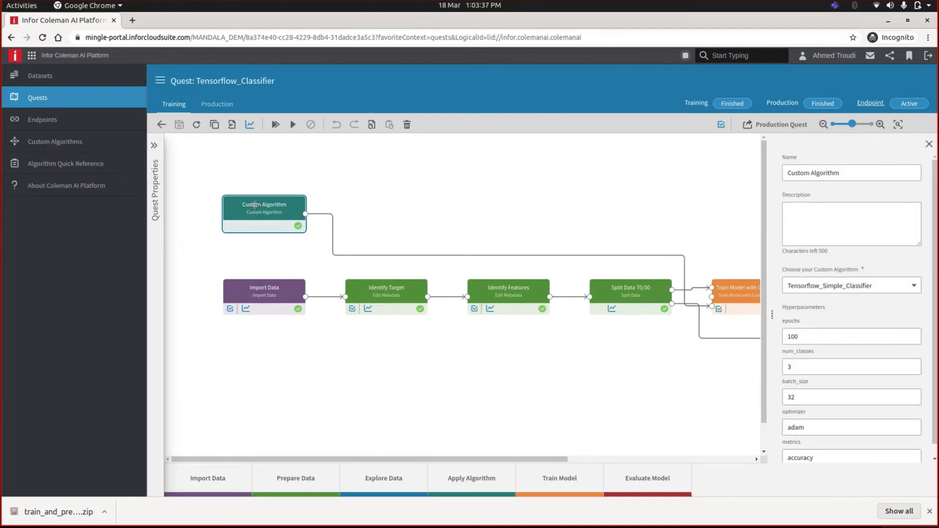
scroll(842, 327, "down", 1)
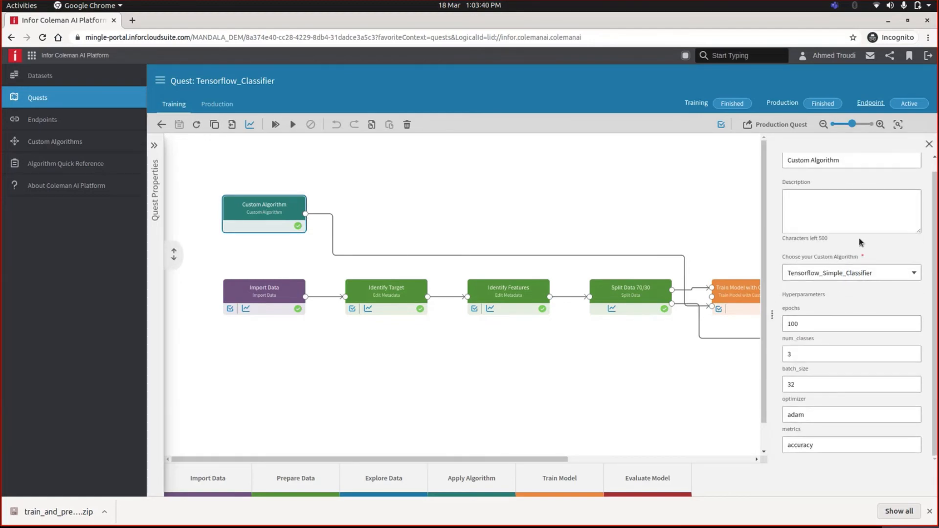
left_click(855, 275)
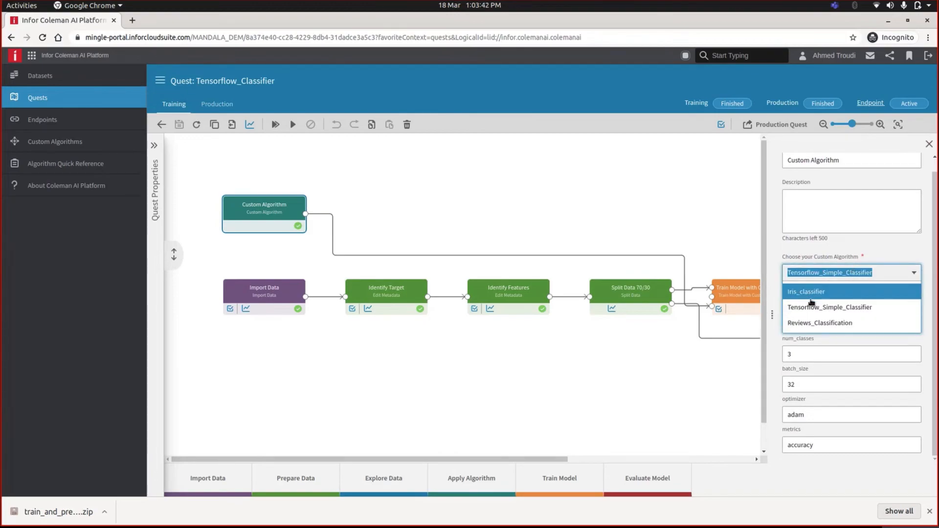
left_click(875, 254)
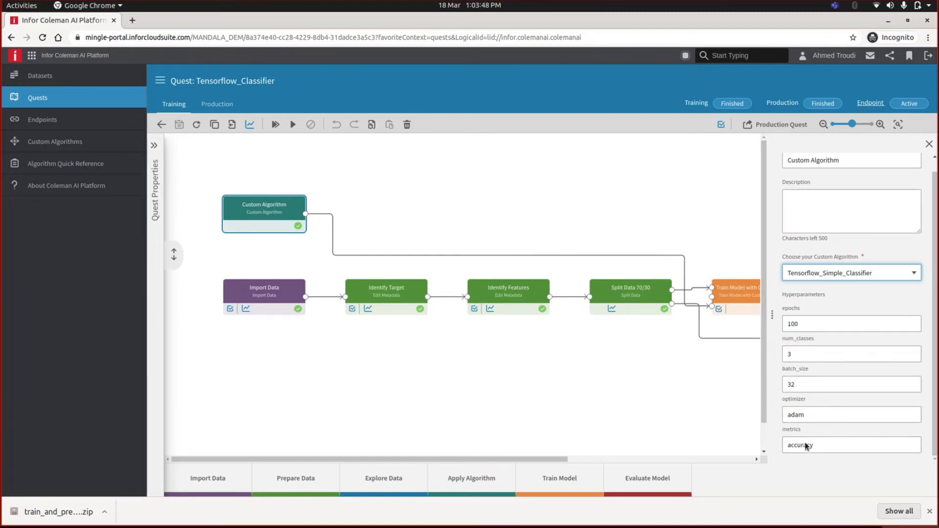
left_click(930, 146)
left_click_drag(765, 458, 824, 458)
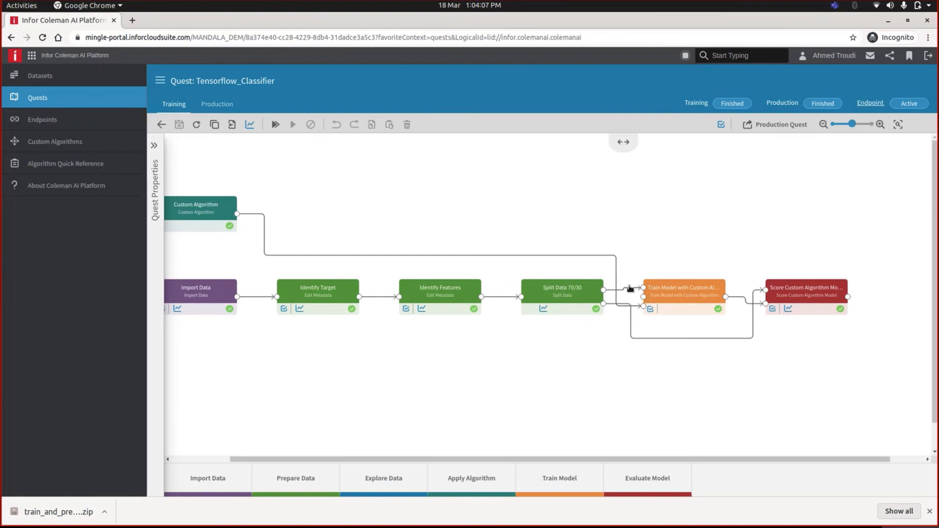
left_click(651, 293)
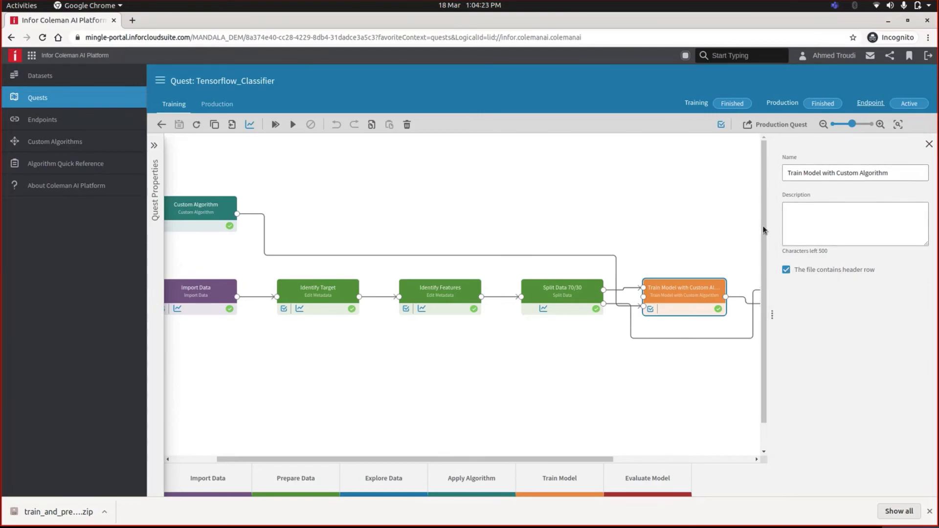
left_click(929, 145)
left_click(797, 293)
left_click(926, 144)
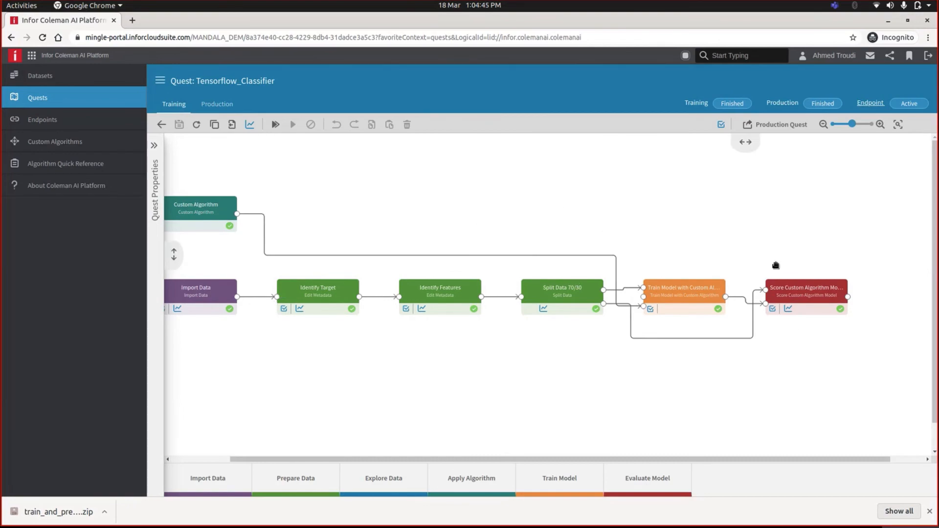
left_click(848, 297)
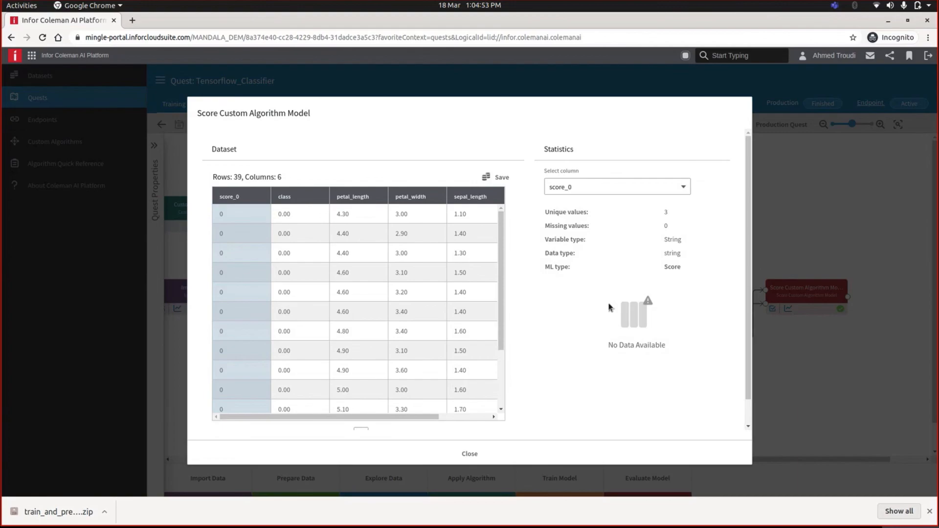
left_click(521, 453)
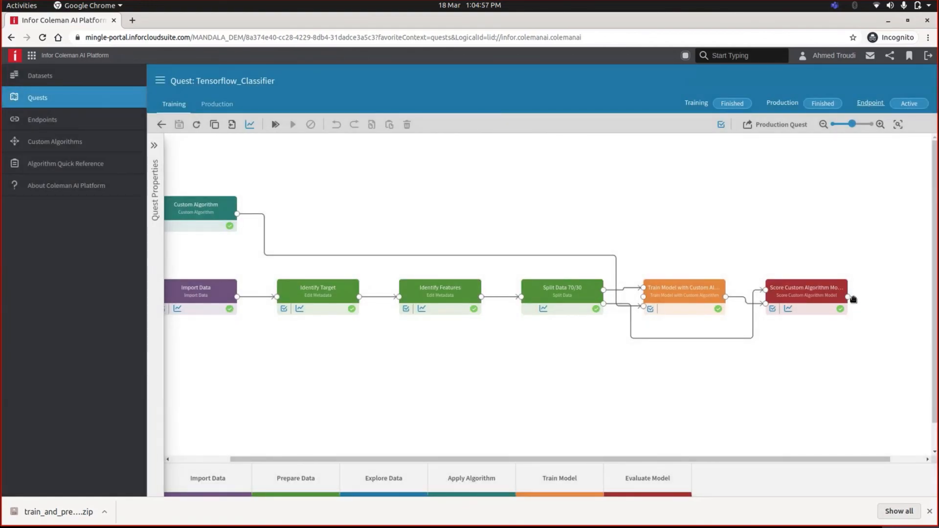
left_click(789, 309)
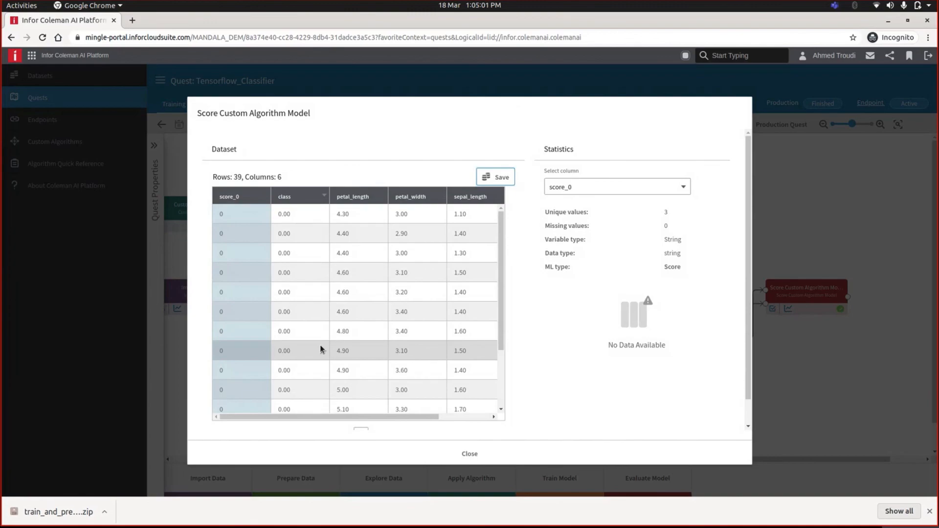
scroll(320, 345, "down", 3)
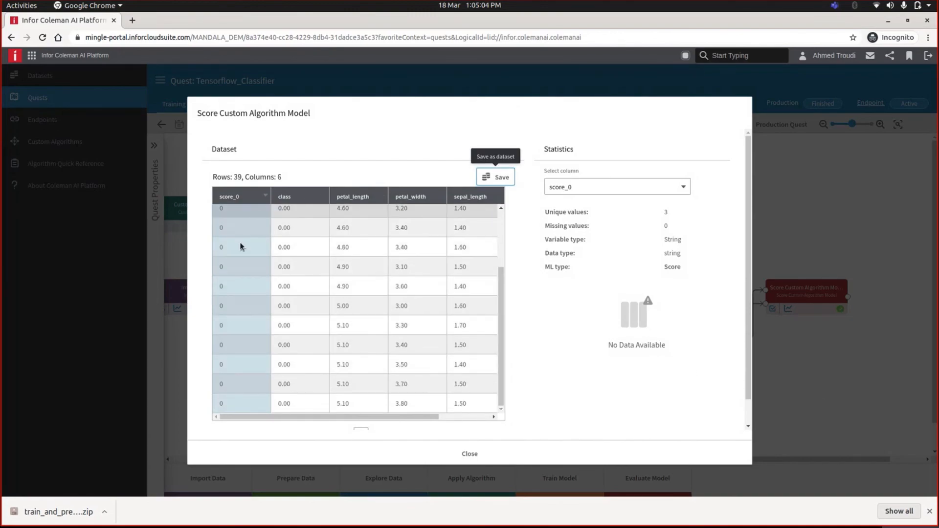
scroll(239, 274, "up", 3)
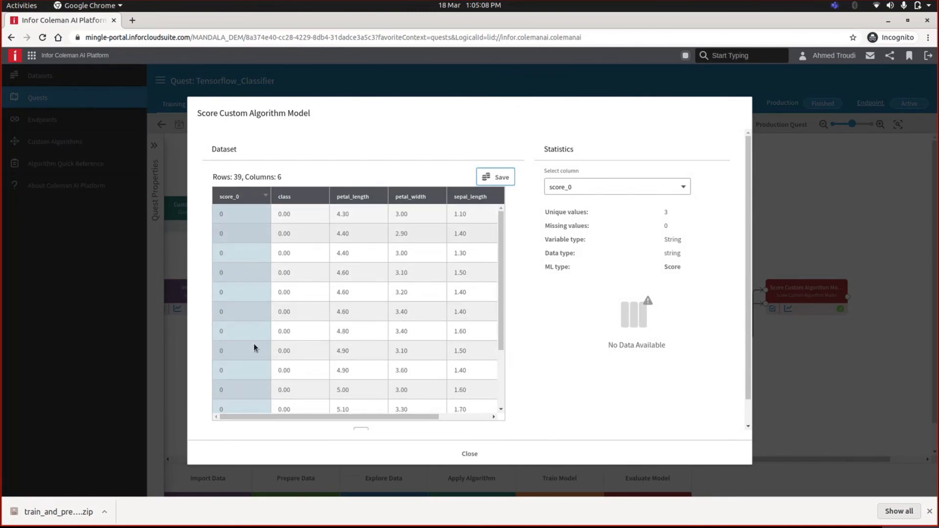
scroll(233, 343, "down", 1)
scroll(233, 342, "up", 1)
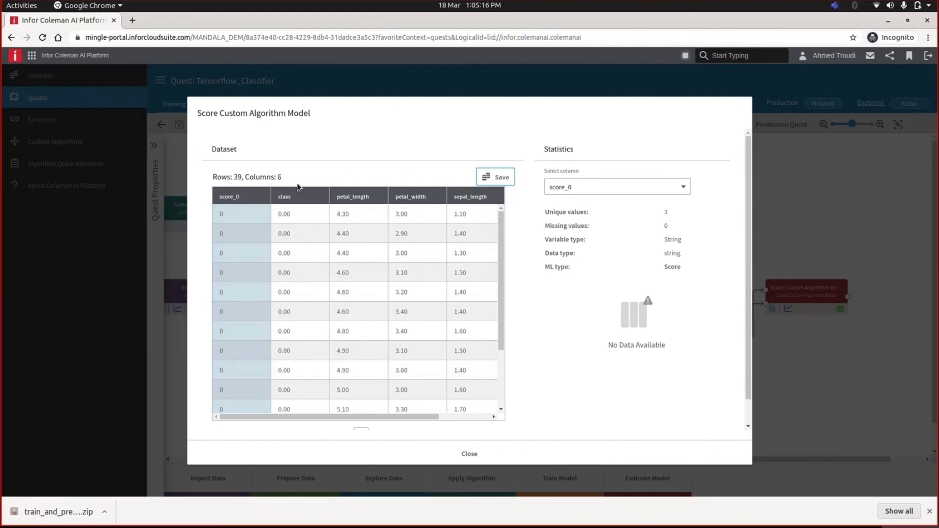
scroll(308, 343, "down", 2)
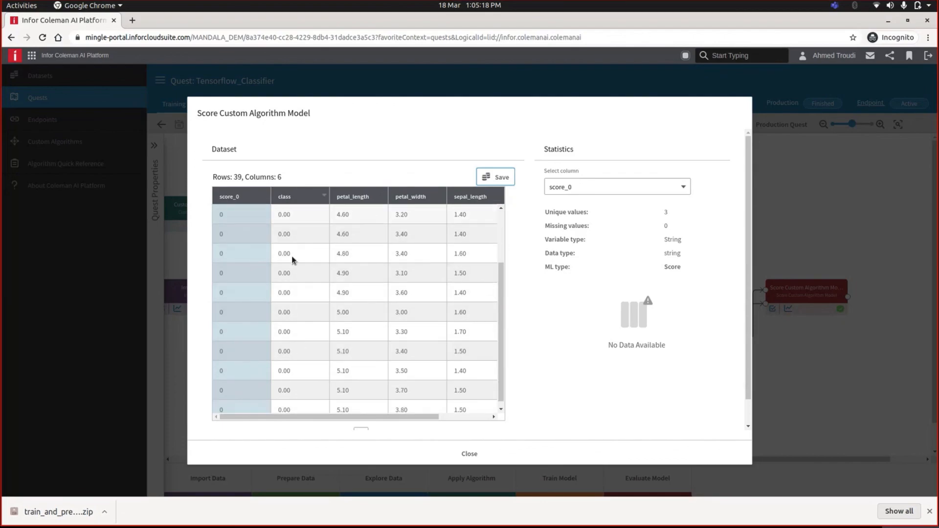
scroll(292, 221, "up", 1)
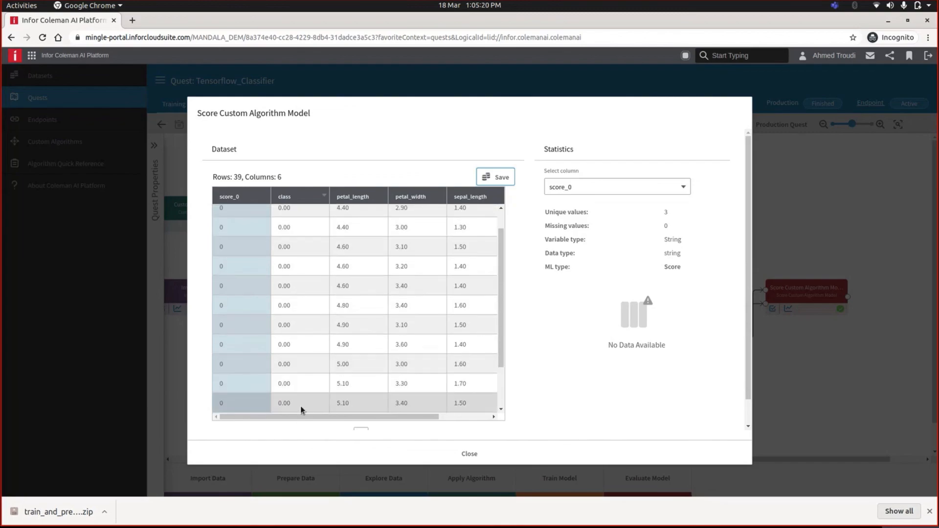
left_click(467, 454)
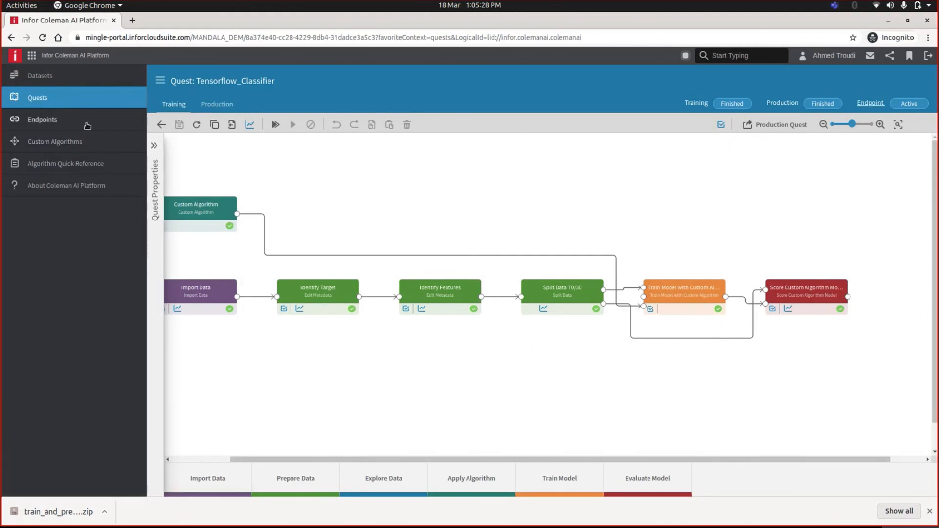
left_click_drag(568, 463, 513, 460)
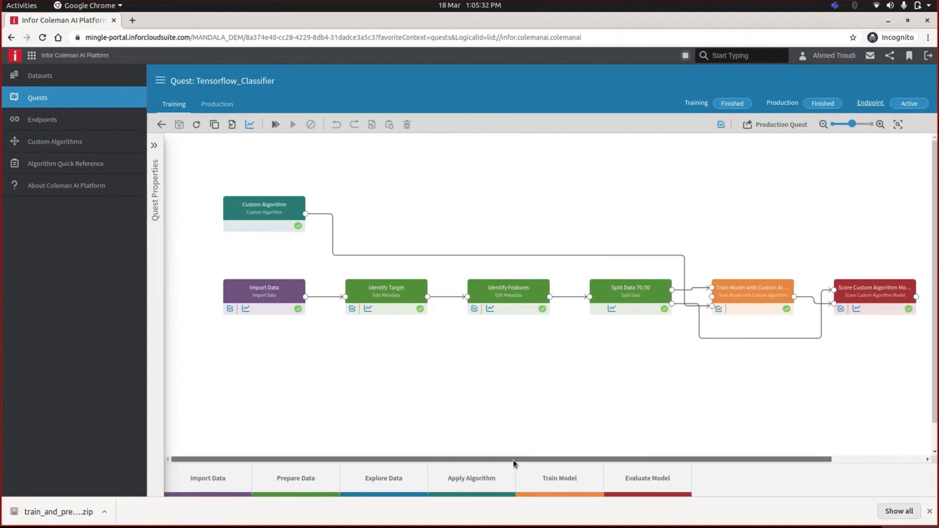